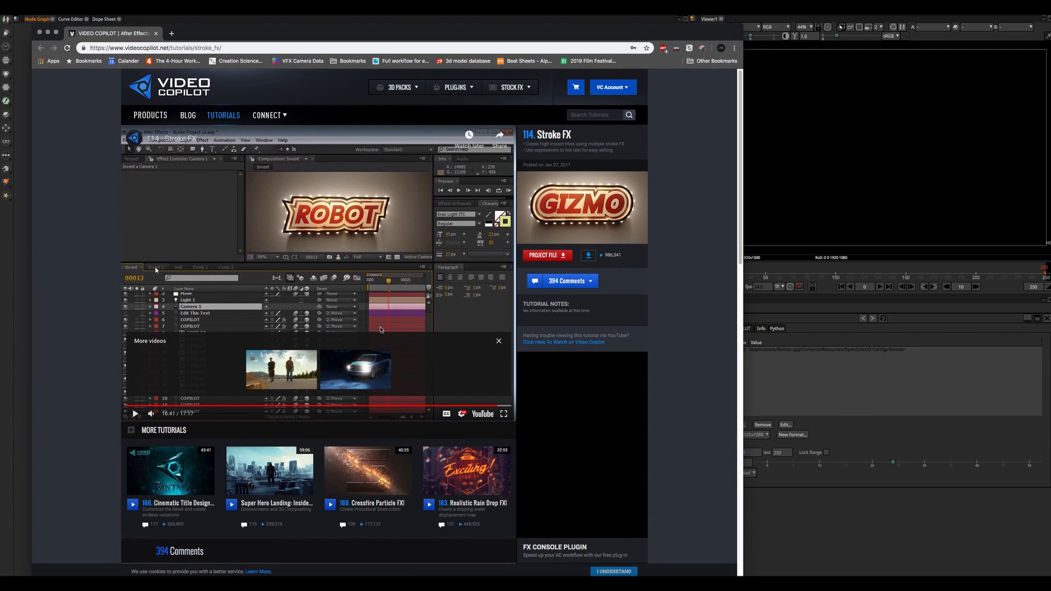
Skim the Stroke FX tutorial video at several points to examine the layered stroke title effect.
{"action": "left_click", "coordinate": [238, 406]}
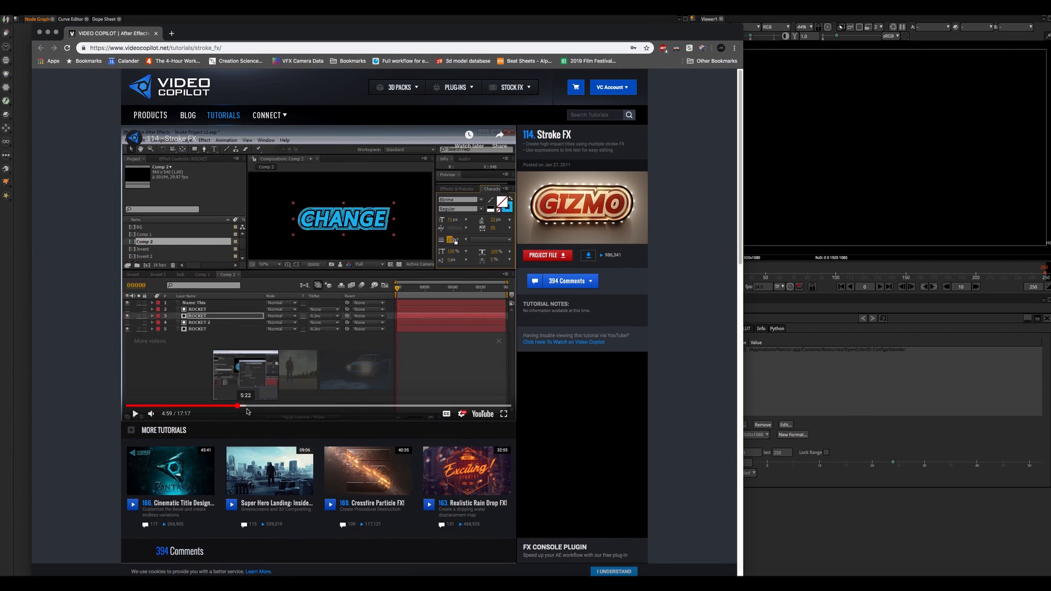
{"action": "left_click", "coordinate": [257, 406]}
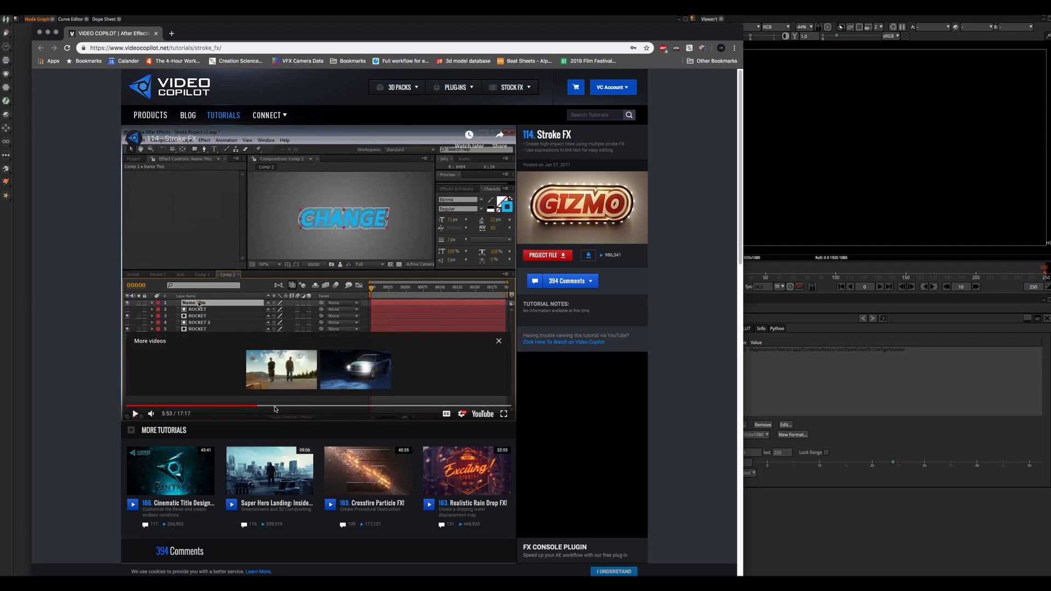
{"action": "left_click", "coordinate": [301, 406]}
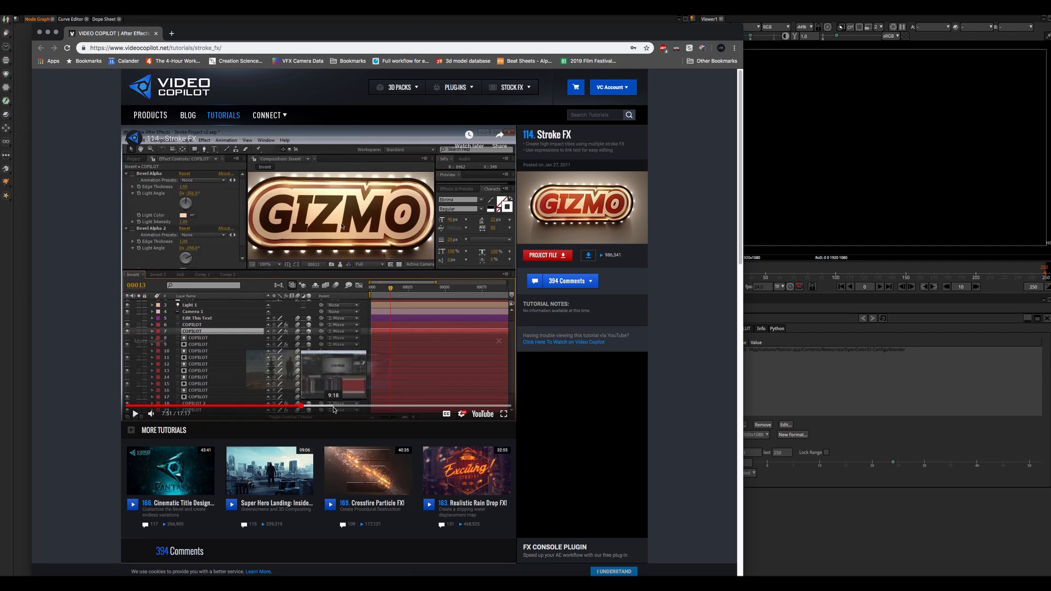
{"action": "left_click", "coordinate": [198, 406]}
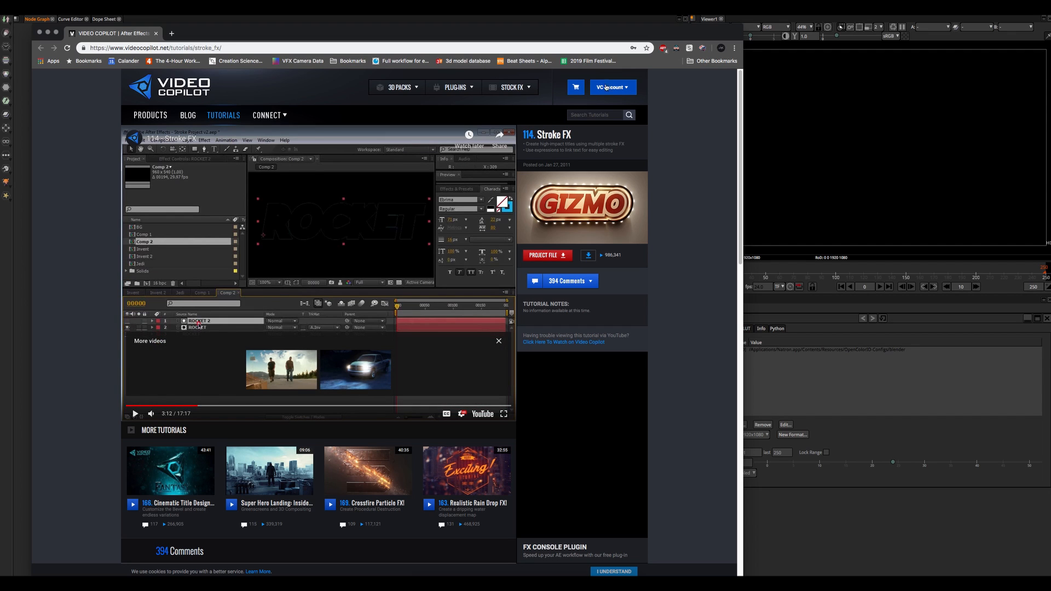
Leave the browser for Natron and add a Text node in the upper part of the node graph.
{"action": "left_click", "coordinate": [39, 33]}
{"action": "left_click_drag", "start_coordinate": [397, 293], "coordinate": [455, 495]}
{"action": "left_click", "coordinate": [306, 124]}
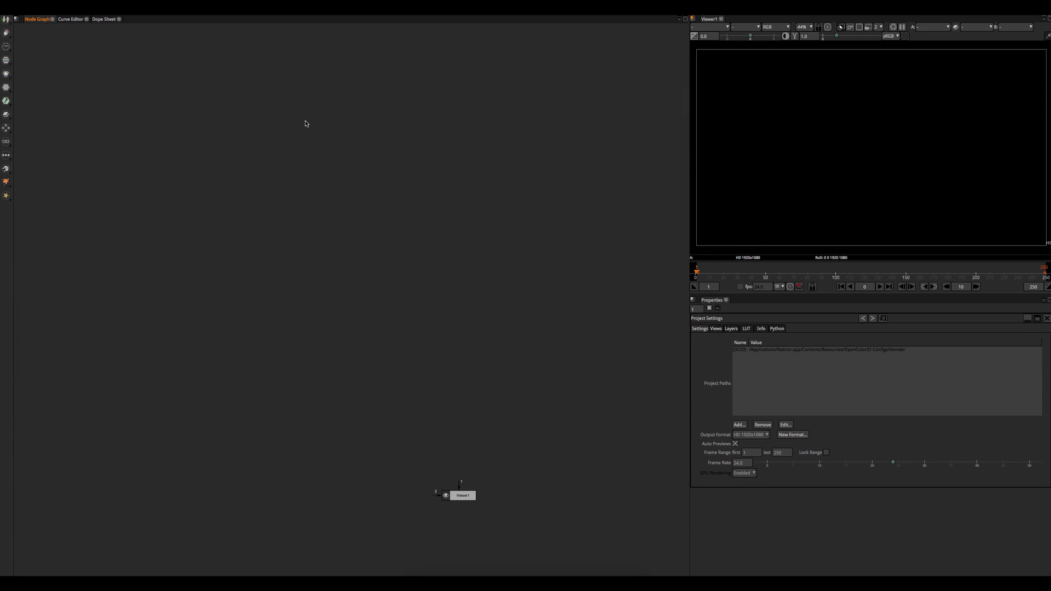
{"action": "key", "text": "Tab"}
{"action": "type", "text": "text"}
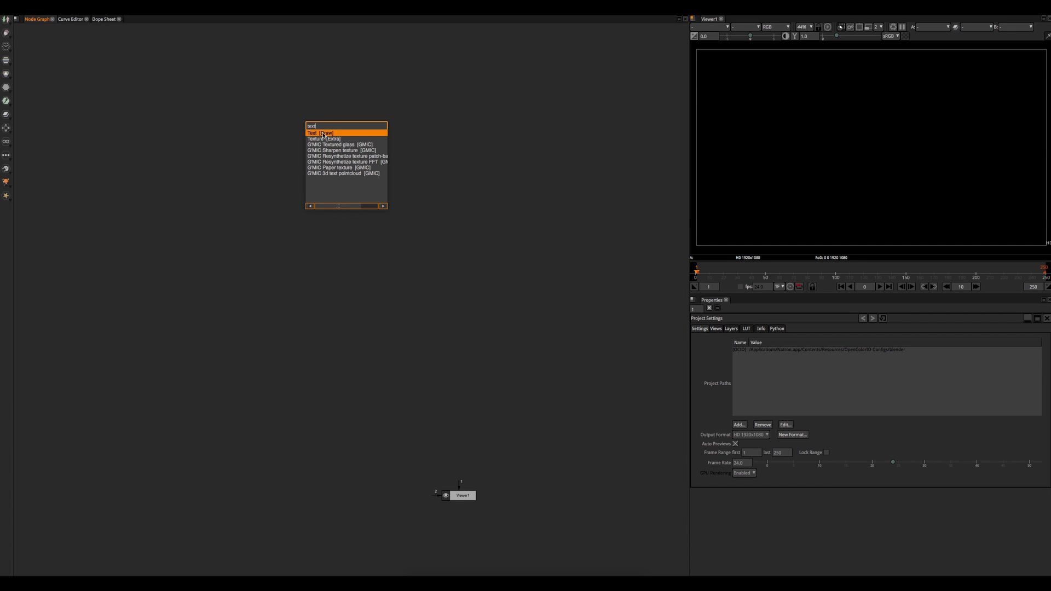
{"action": "left_click", "coordinate": [323, 134]}
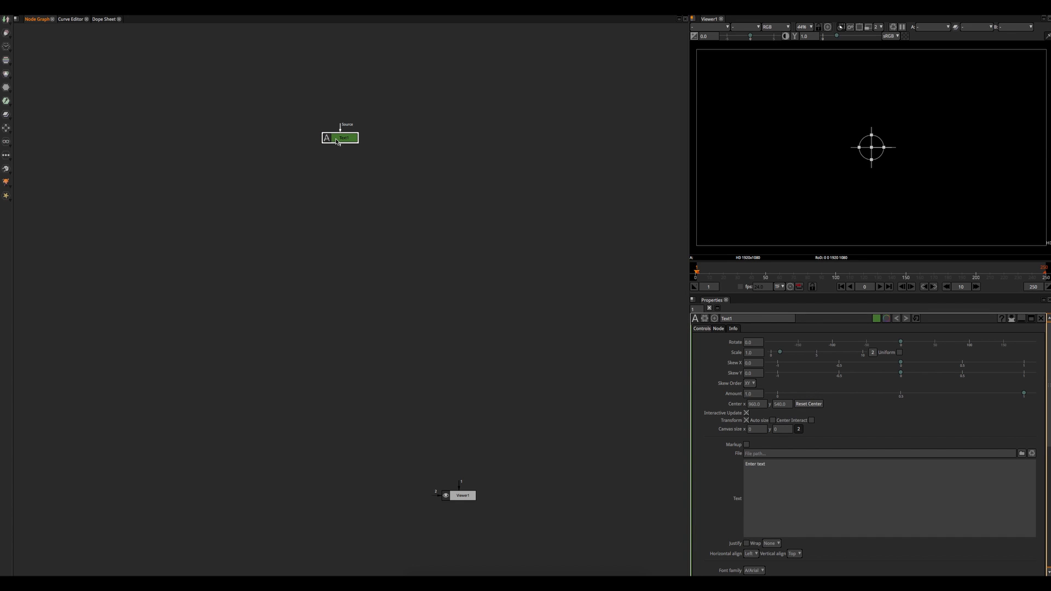
{"action": "left_click_drag", "start_coordinate": [337, 142], "coordinate": [264, 150]}
Replace the Text1 node's placeholder text with REBEL and display the node in the viewer.
{"action": "left_click", "coordinate": [775, 464]}
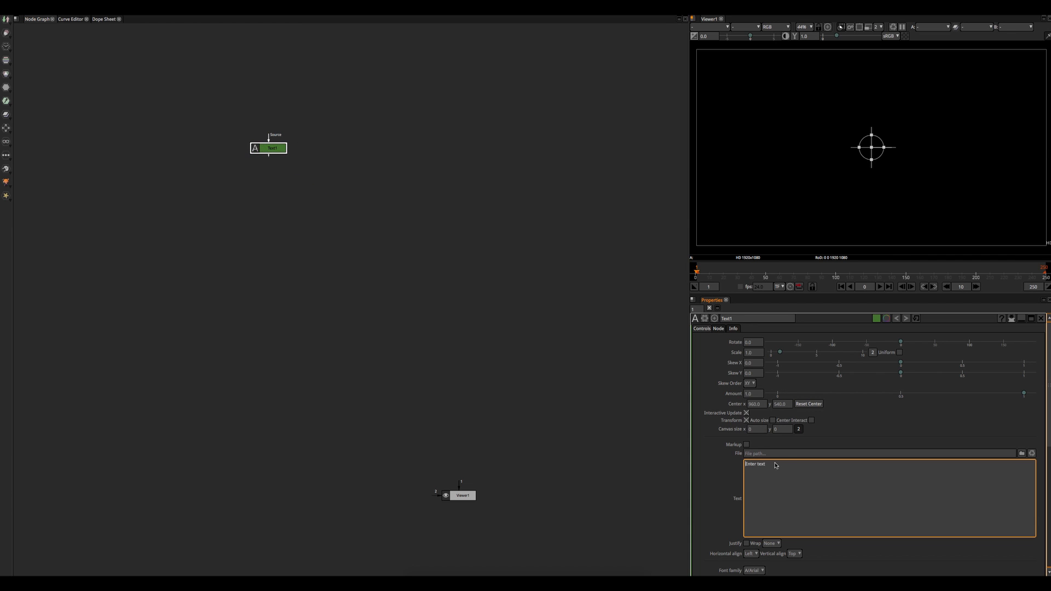
{"action": "left_click_drag", "start_coordinate": [765, 464], "coordinate": [748, 465]}
{"action": "key", "text": "BackSpace"}
{"action": "left_click", "coordinate": [277, 151]}
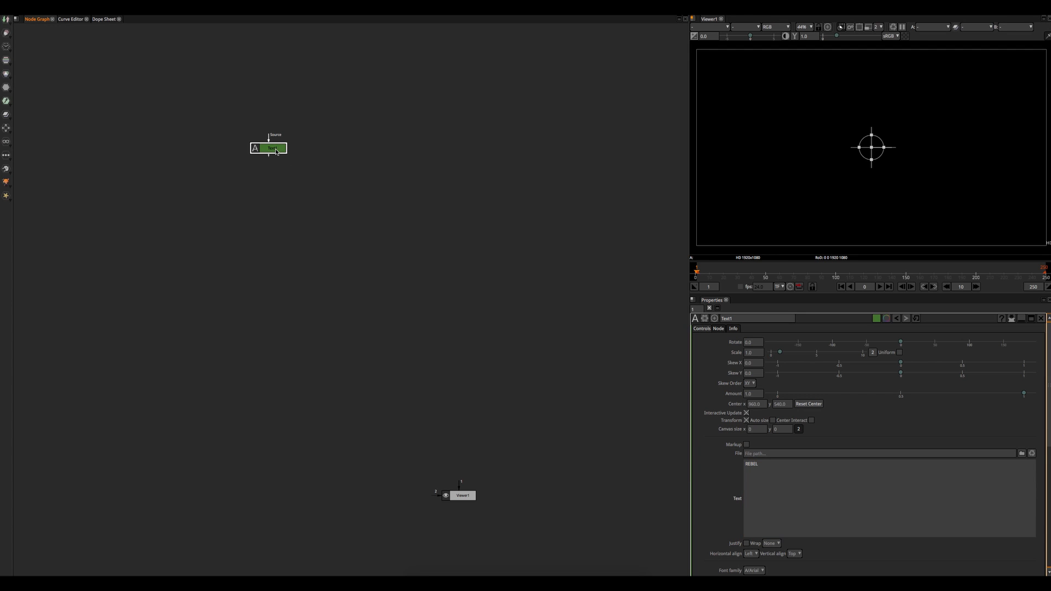
{"action": "key", "text": "1"}
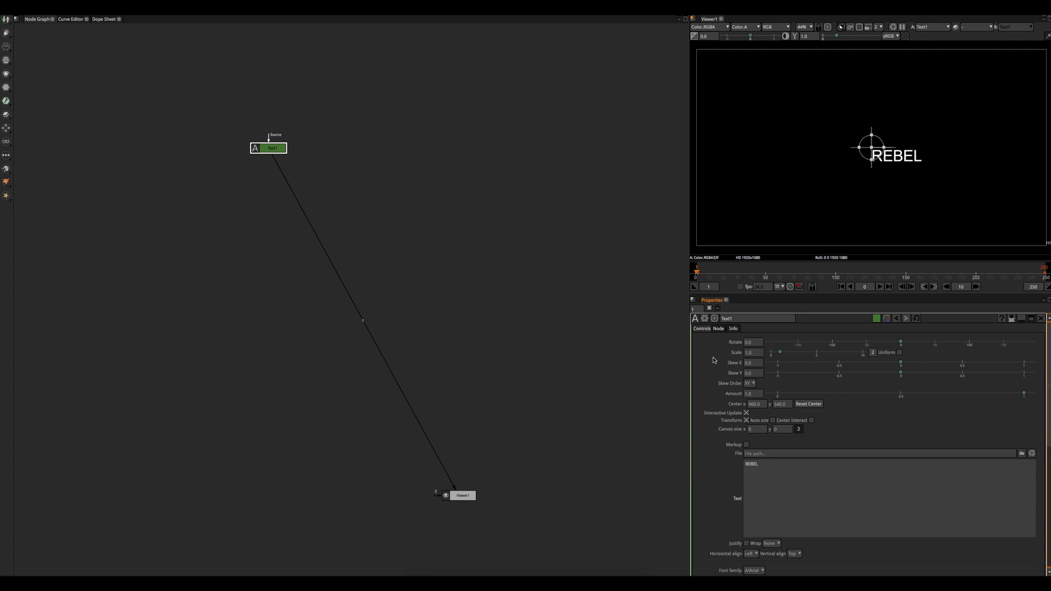
Enable Center Interact for Text1 and set its font size to 128.
{"action": "left_click", "coordinate": [811, 420]}
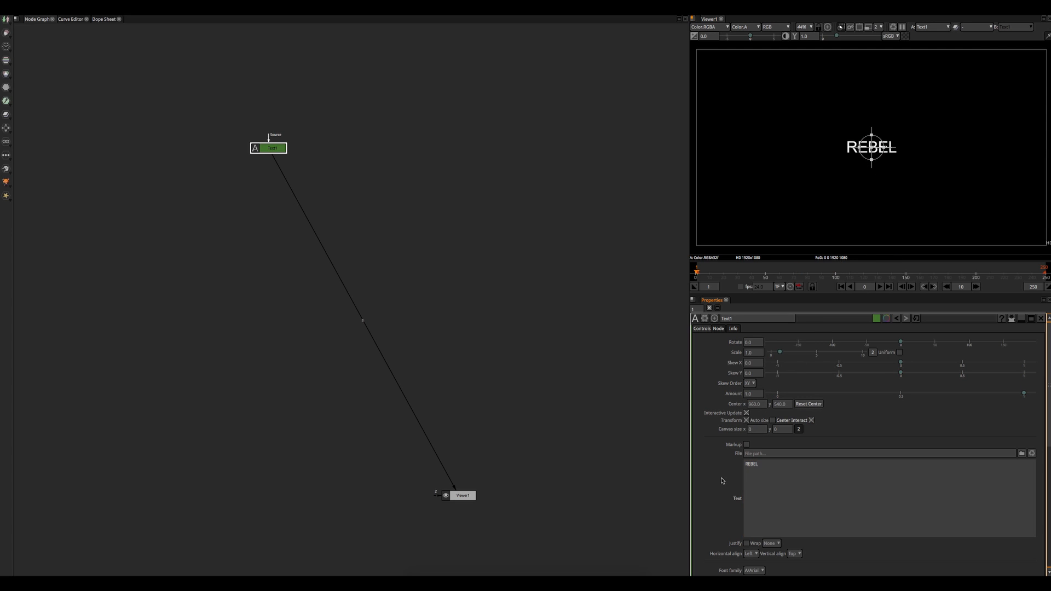
{"action": "scroll", "coordinate": [734, 537], "scroll_direction": "down", "scroll_amount": 2}
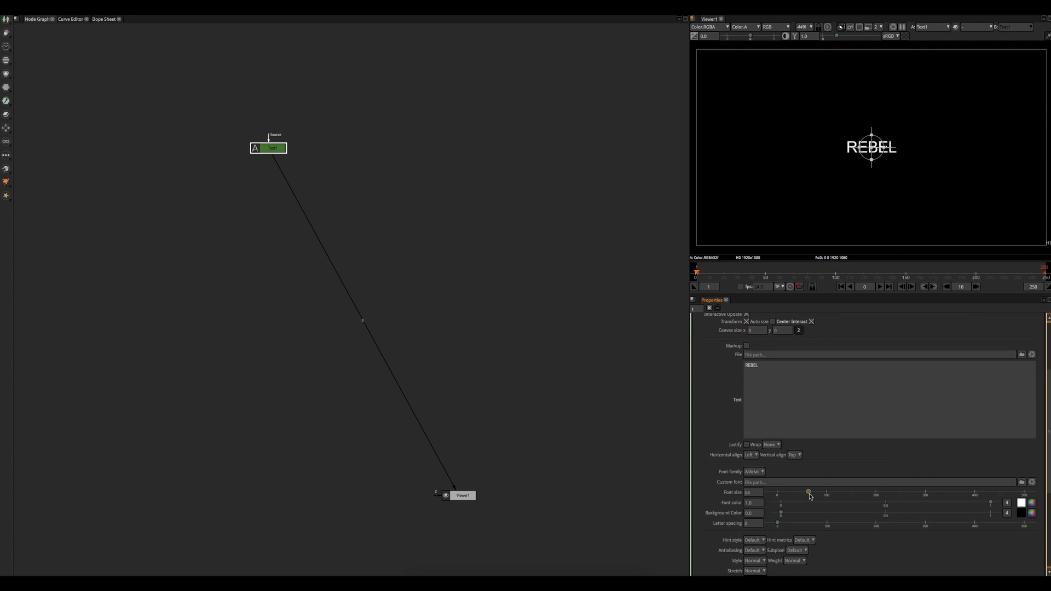
{"action": "left_click_drag", "start_coordinate": [811, 495], "coordinate": [841, 494]}
Try Palatino as the font family of the REBEL text.
{"action": "left_click", "coordinate": [754, 471]}
{"action": "mouse_move", "coordinate": [758, 523]}
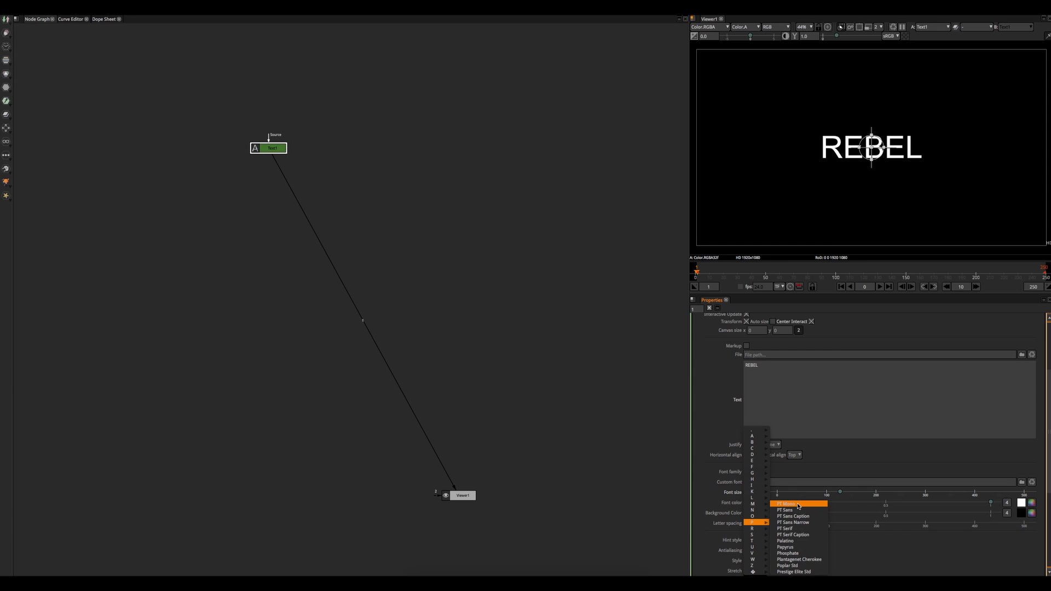
{"action": "left_click", "coordinate": [796, 541]}
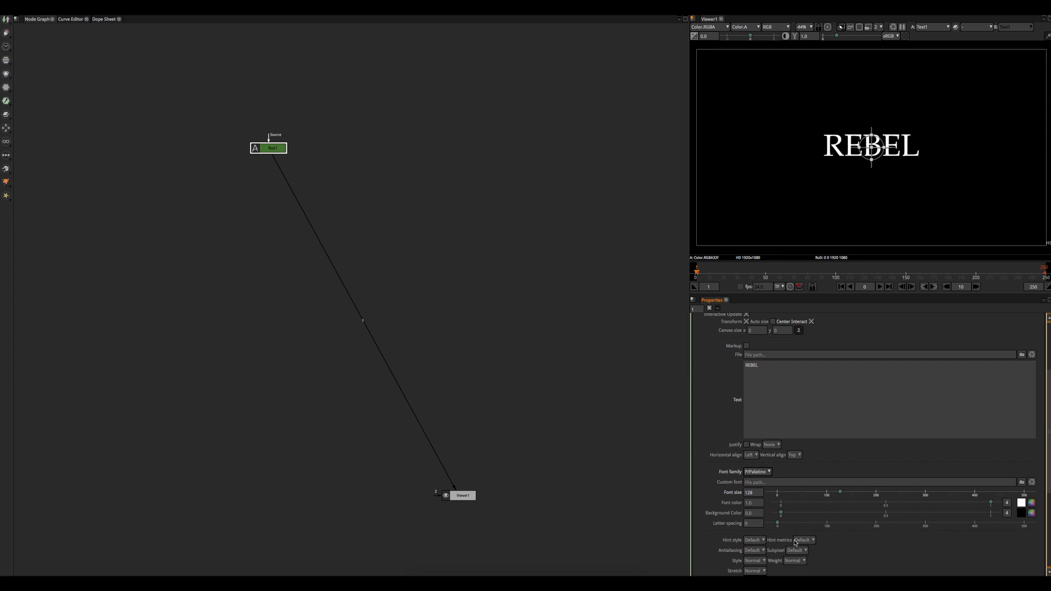
Set the REBEL text's font family to Arial Black.
{"action": "left_click", "coordinate": [754, 492]}
{"action": "left_click", "coordinate": [757, 472]}
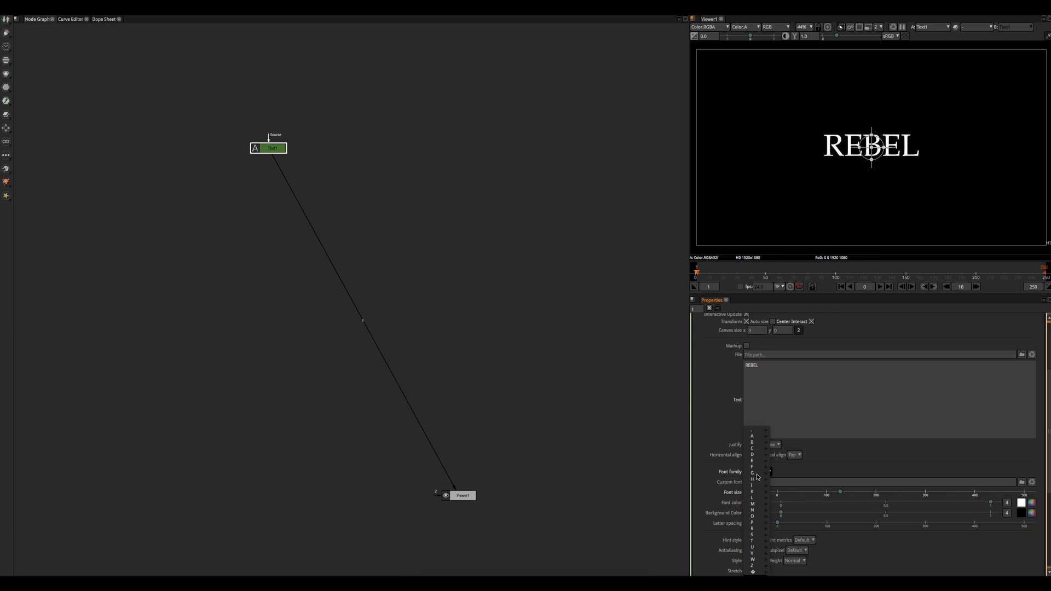
{"action": "mouse_move", "coordinate": [762, 549]}
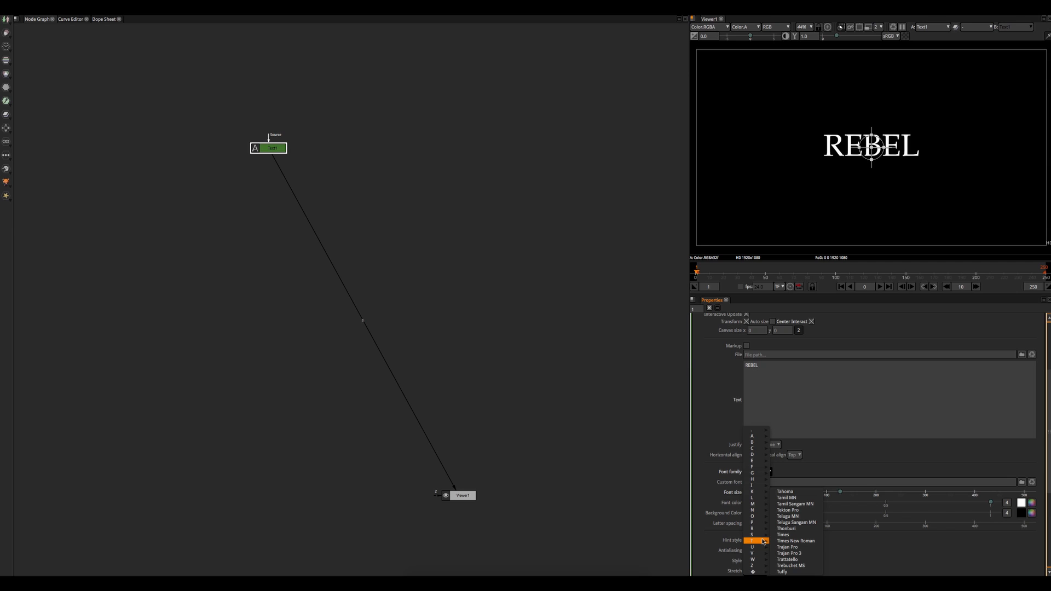
{"action": "mouse_move", "coordinate": [761, 440]}
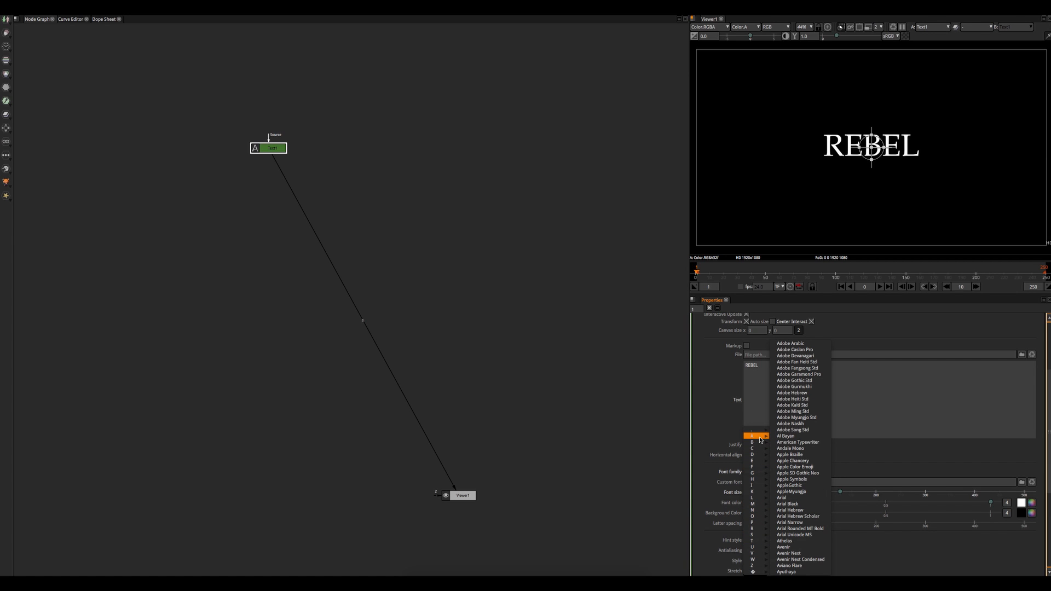
{"action": "left_click", "coordinate": [788, 504]}
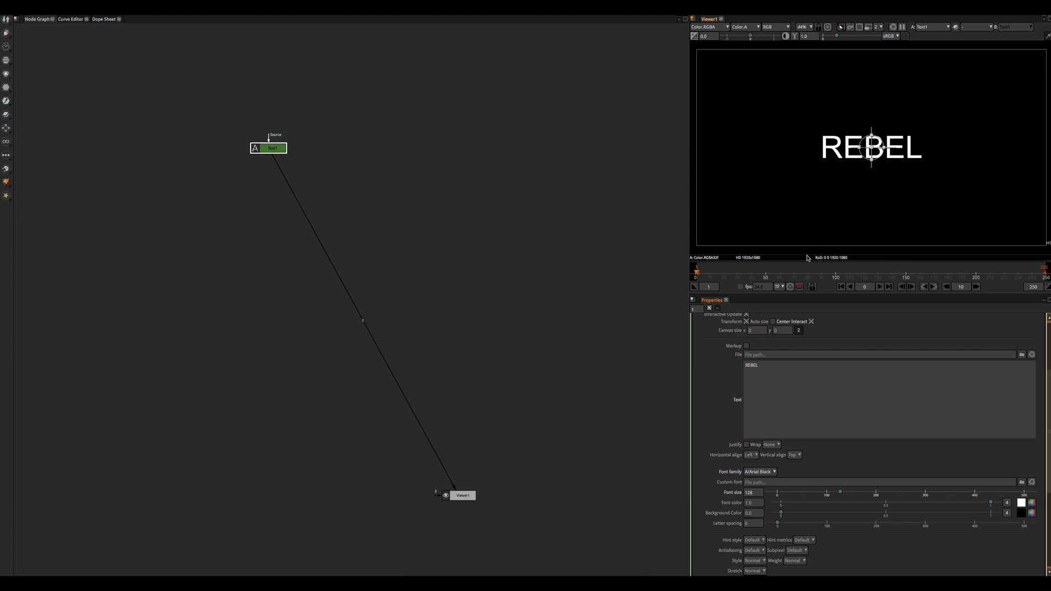
{"action": "left_click", "coordinate": [768, 385]}
{"action": "left_click", "coordinate": [725, 334]}
Shift Text1 slightly down and add a second Text node to its right.
{"action": "left_click_drag", "start_coordinate": [266, 146], "coordinate": [248, 171]}
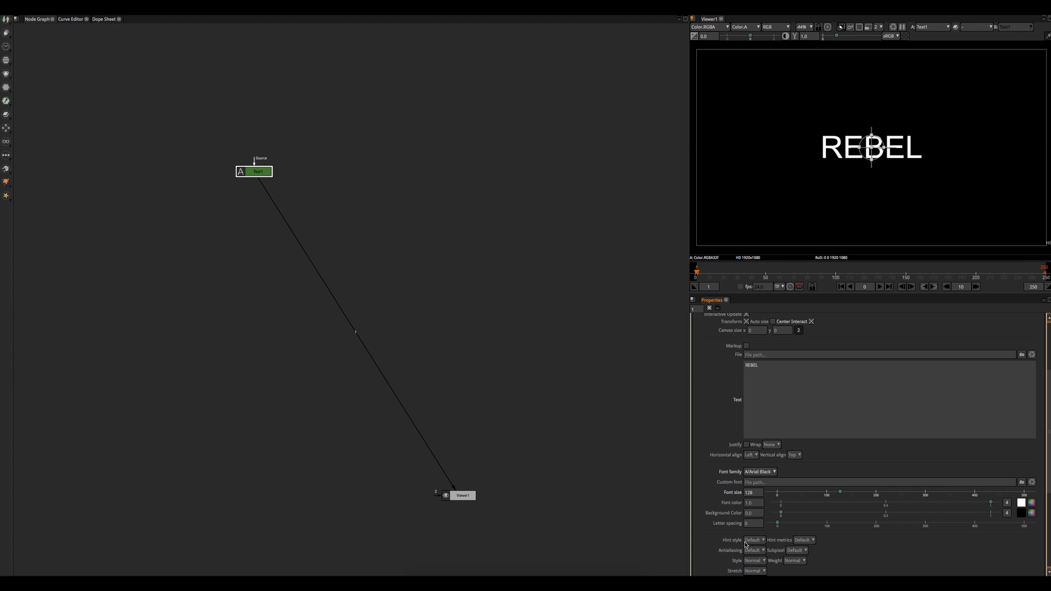
{"action": "left_click", "coordinate": [315, 174]}
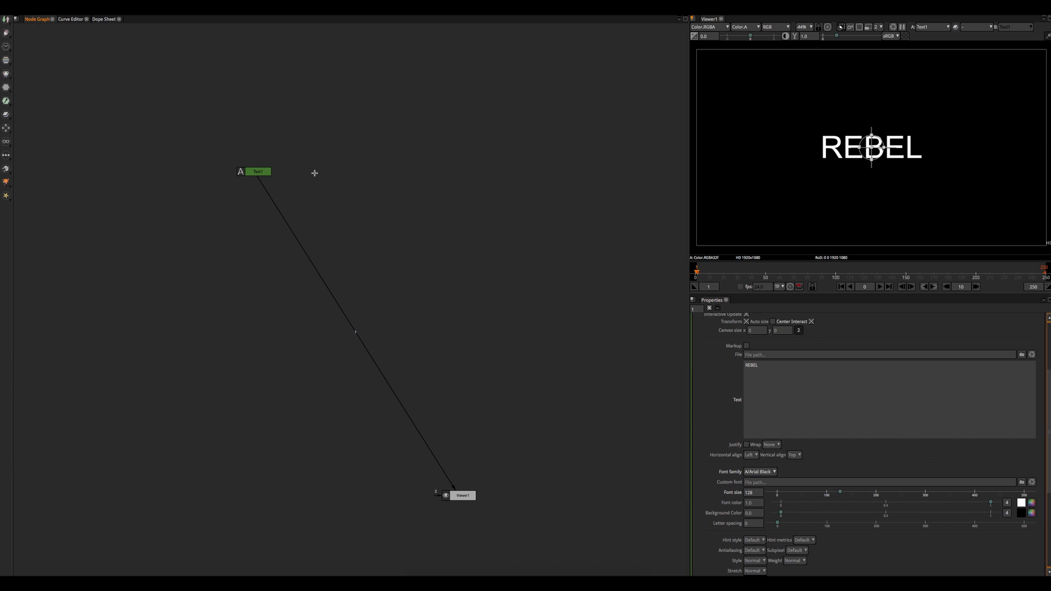
{"action": "key", "text": "Tab"}
{"action": "key", "text": "Return"}
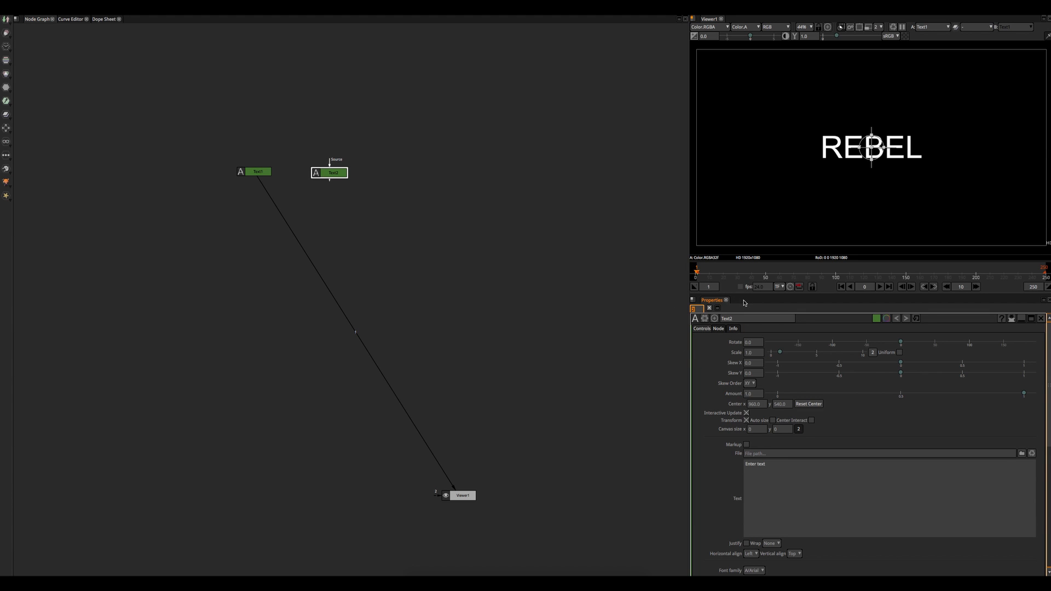
Enlarge the properties area to show more node parameters and display Text2 in the viewer.
{"action": "left_click_drag", "start_coordinate": [741, 293], "coordinate": [746, 107]}
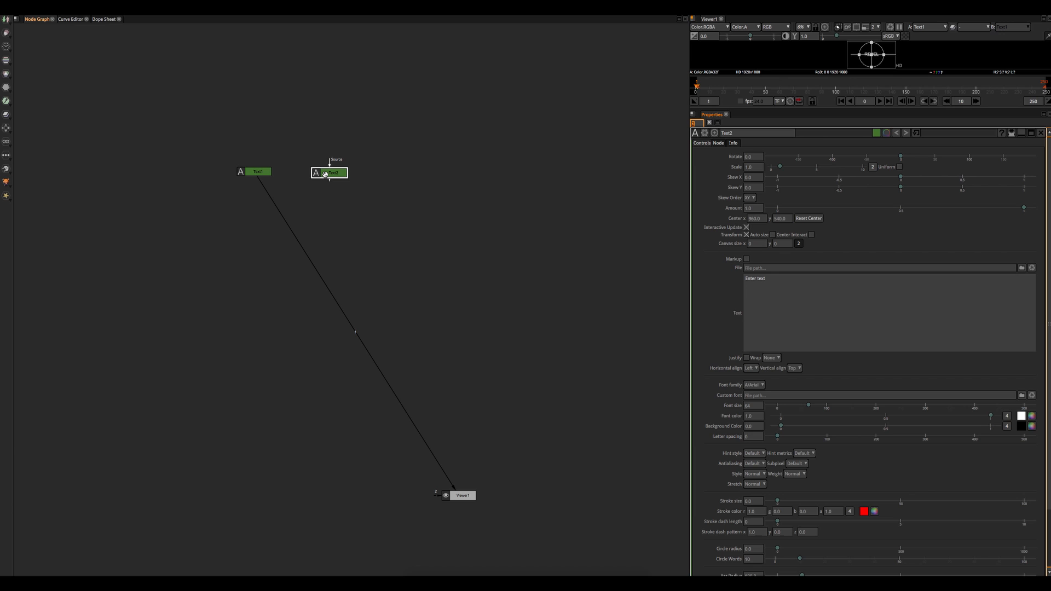
{"action": "key", "text": "1"}
{"action": "mouse_move", "coordinate": [328, 175]}
{"action": "left_mouse_down"}
{"action": "mouse_move", "coordinate": [332, 186]}
{"action": "mouse_move", "coordinate": [335, 177]}
{"action": "left_mouse_up"}
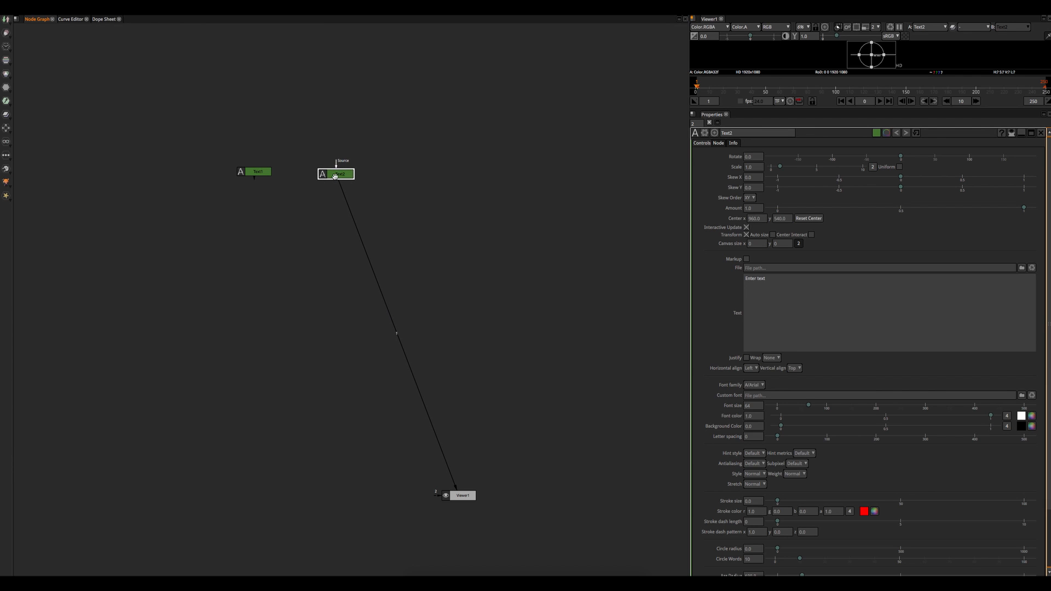
Link Text2's Text parameter to Text1's Text parameter so both nodes share the same wording.
{"action": "left_click", "coordinate": [262, 173]}
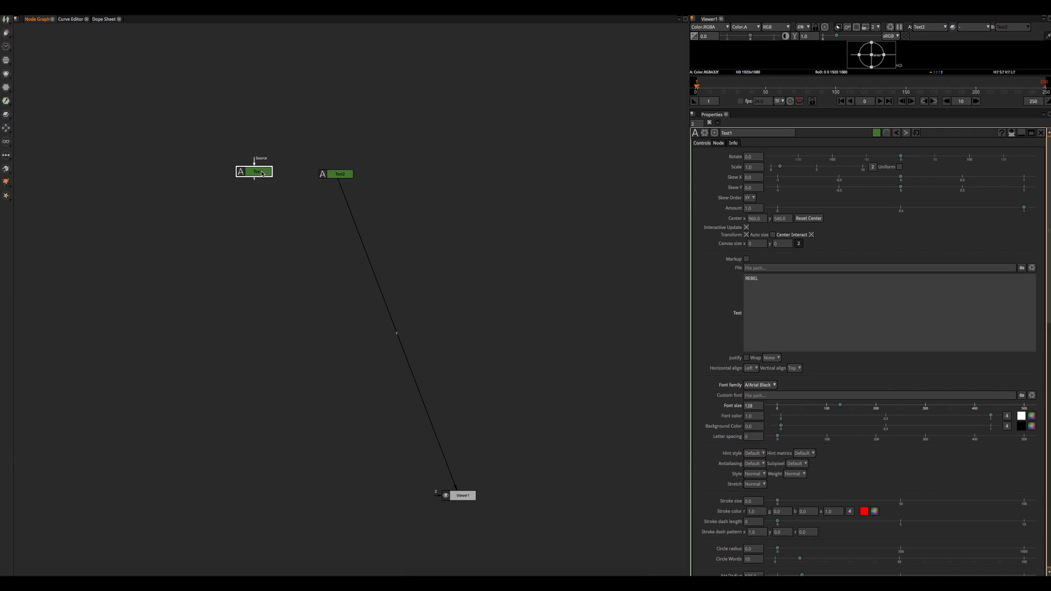
{"action": "left_click", "coordinate": [336, 175]}
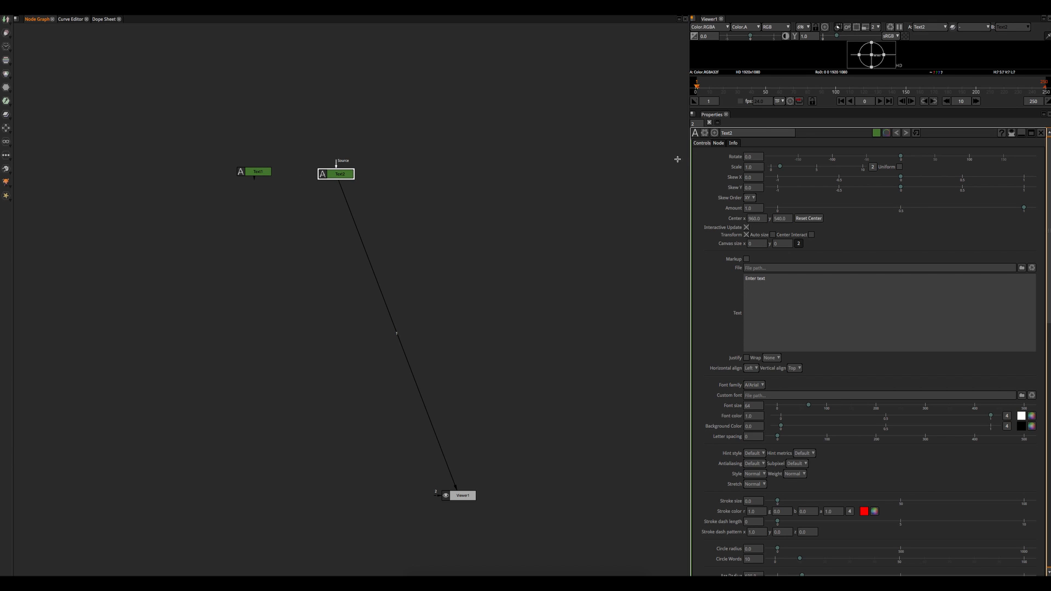
{"action": "left_click", "coordinate": [259, 173]}
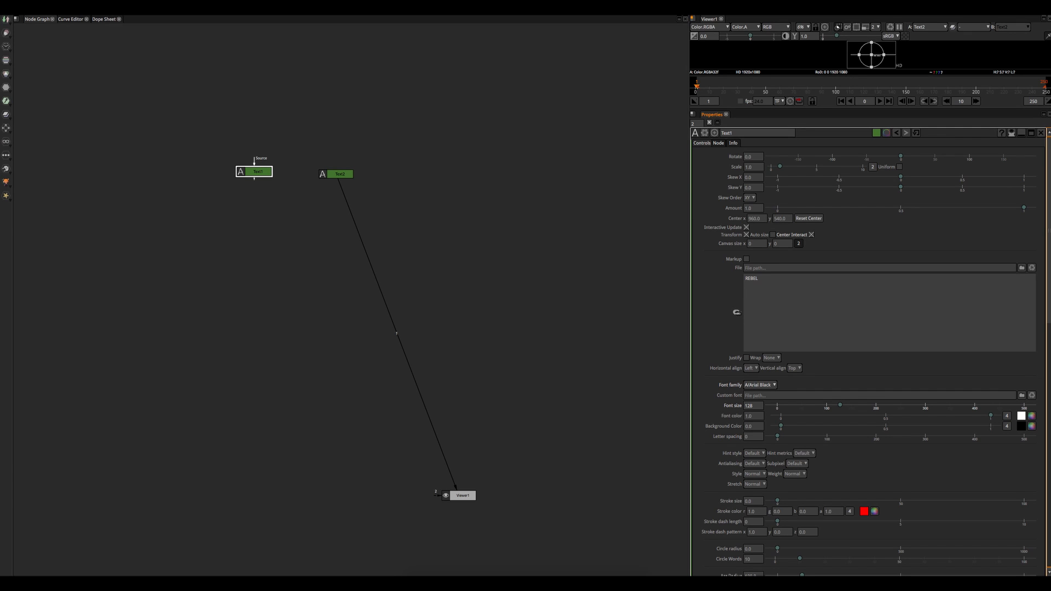
{"action": "left_click_drag", "start_coordinate": [737, 312], "coordinate": [737, 247]}
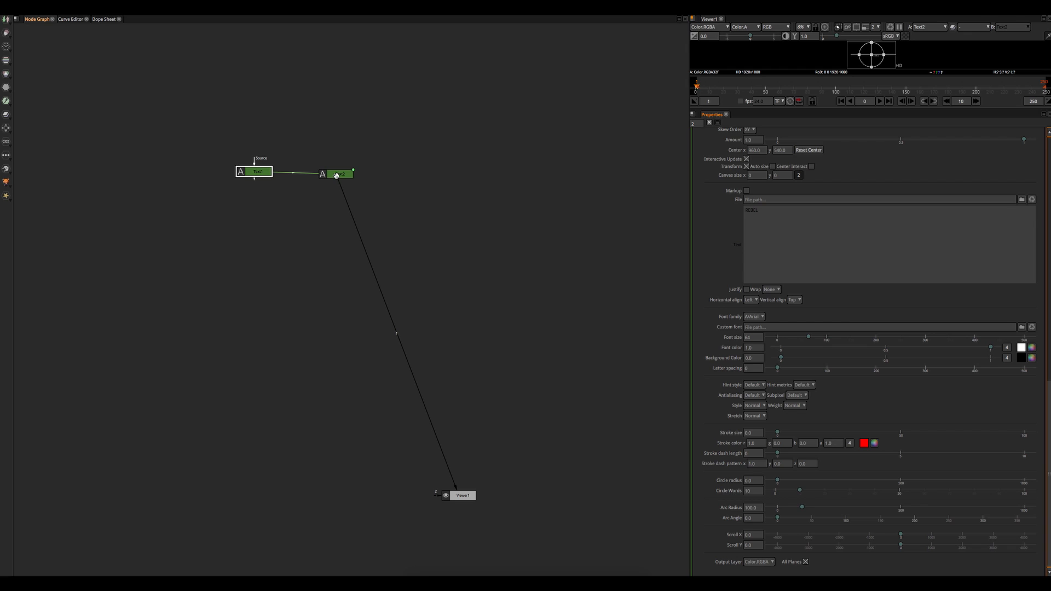
Compare the outputs of Text1 and the linked Text2 by displaying each of them alternately in the viewer.
{"action": "left_click_drag", "start_coordinate": [338, 174], "coordinate": [339, 172]}
{"action": "scroll", "coordinate": [305, 182], "scroll_direction": "up", "scroll_amount": 4}
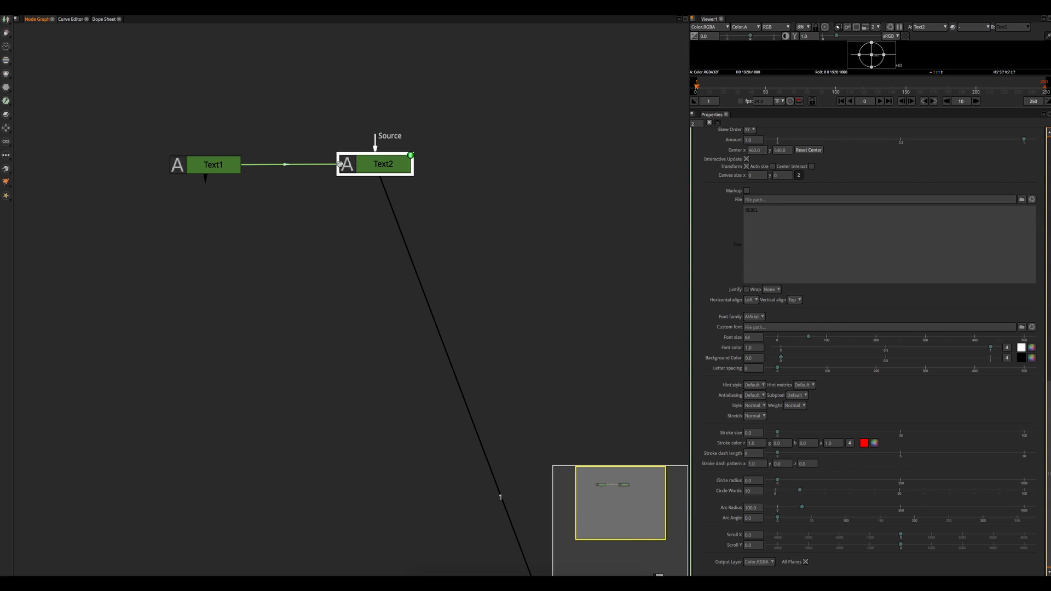
{"action": "left_click_drag", "start_coordinate": [369, 167], "coordinate": [367, 171]}
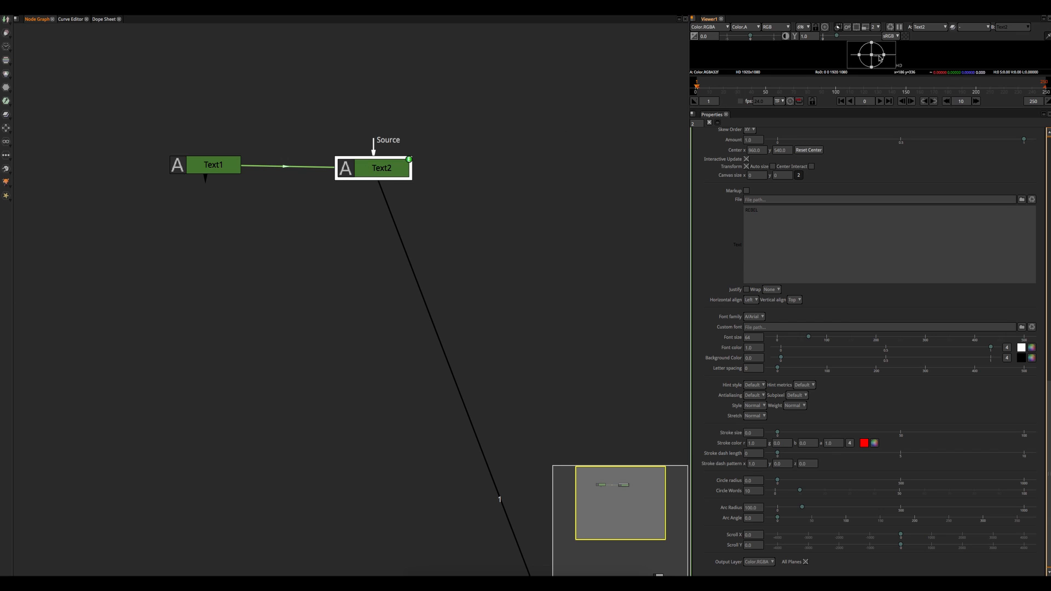
{"action": "scroll", "coordinate": [878, 55], "scroll_direction": "up", "scroll_amount": 8}
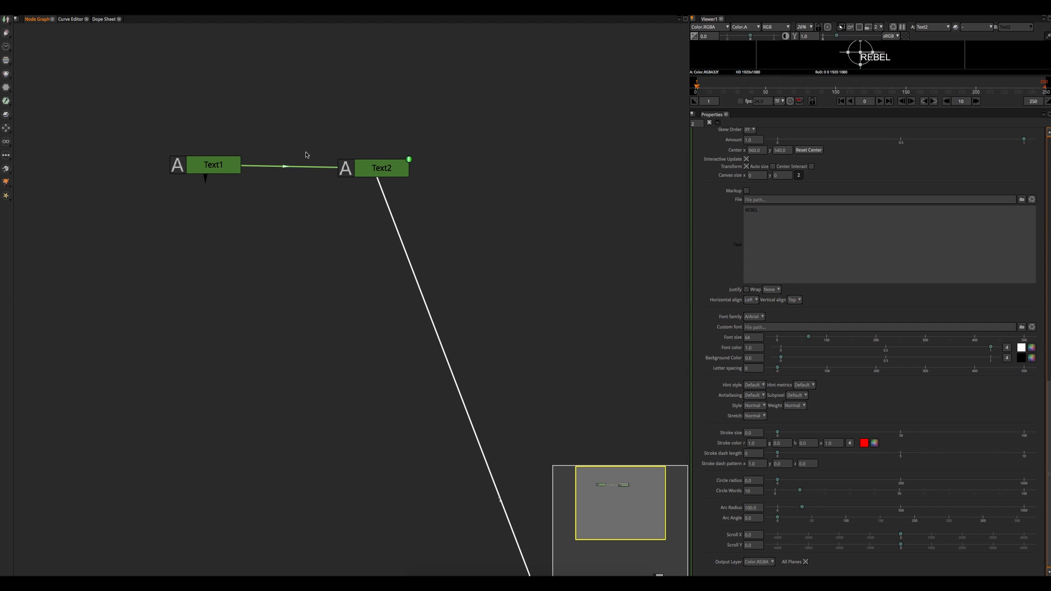
{"action": "left_click", "coordinate": [234, 166]}
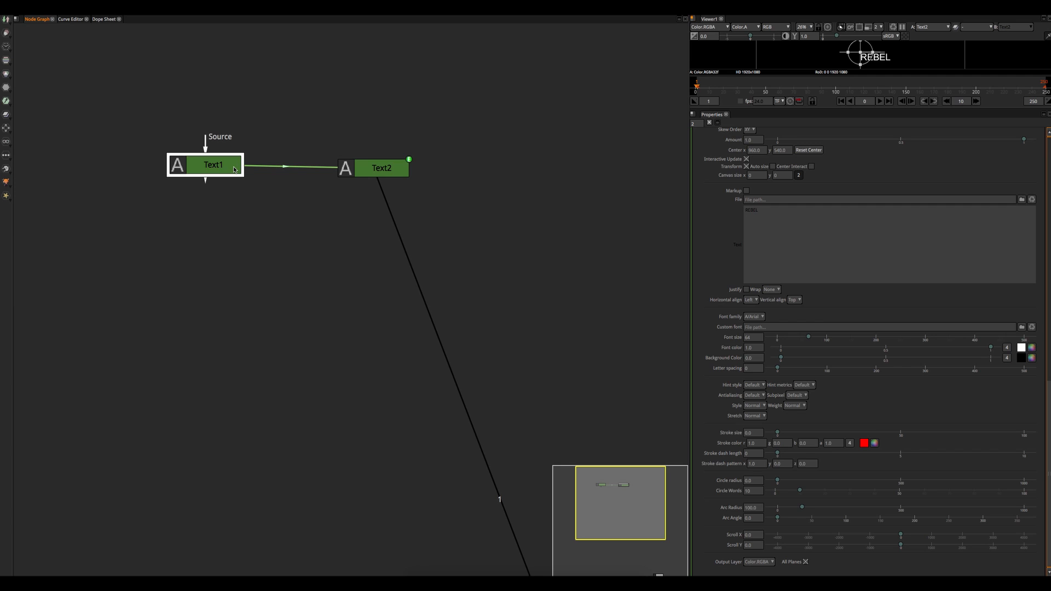
{"action": "key", "text": "1"}
{"action": "left_click", "coordinate": [396, 172]}
{"action": "key", "text": "1"}
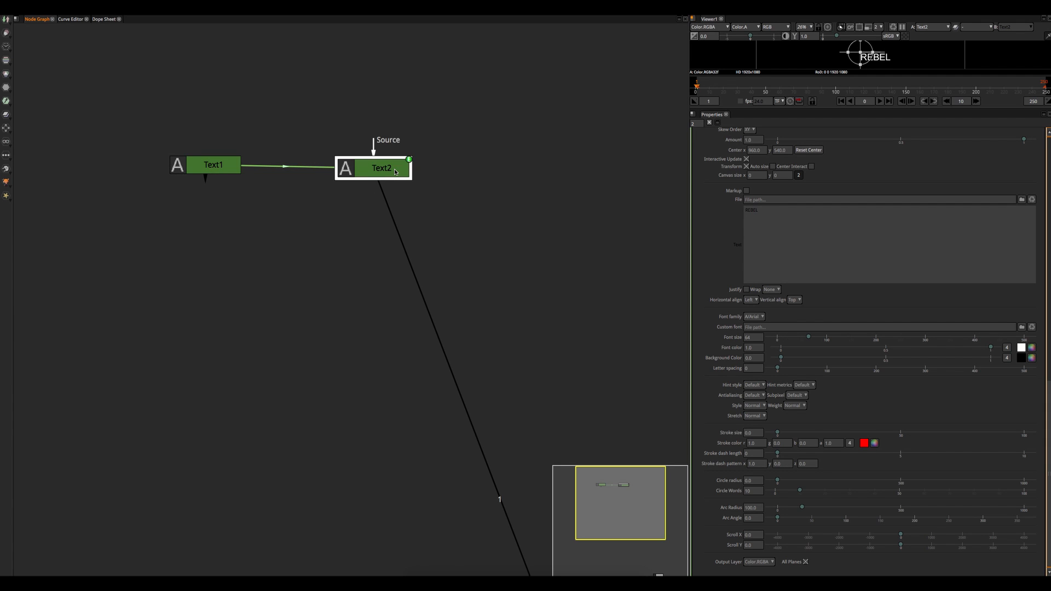
{"action": "left_click", "coordinate": [227, 168]}
{"action": "key", "text": "1"}
Display Text2 in the viewer and enable its Center Interact option.
{"action": "double_click", "coordinate": [383, 170]}
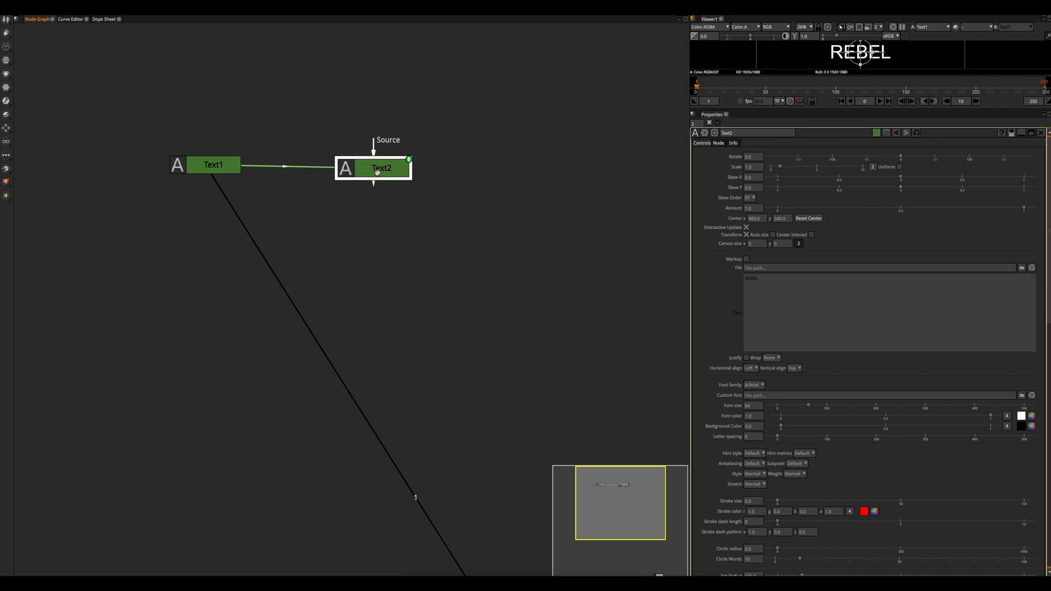
{"action": "left_click_drag", "start_coordinate": [377, 171], "coordinate": [378, 170]}
{"action": "key", "text": "1"}
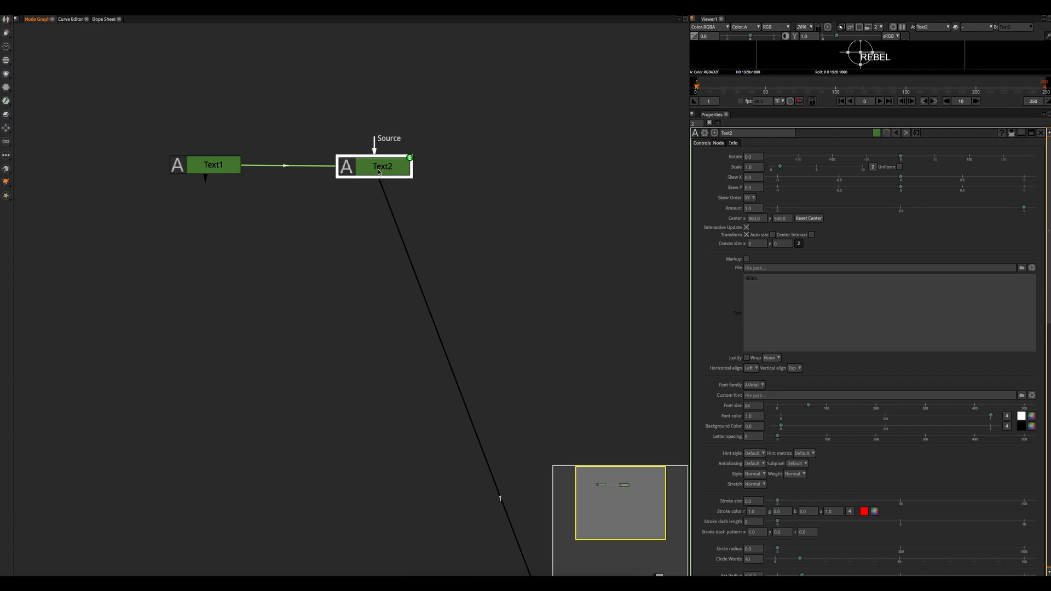
{"action": "left_click", "coordinate": [811, 235]}
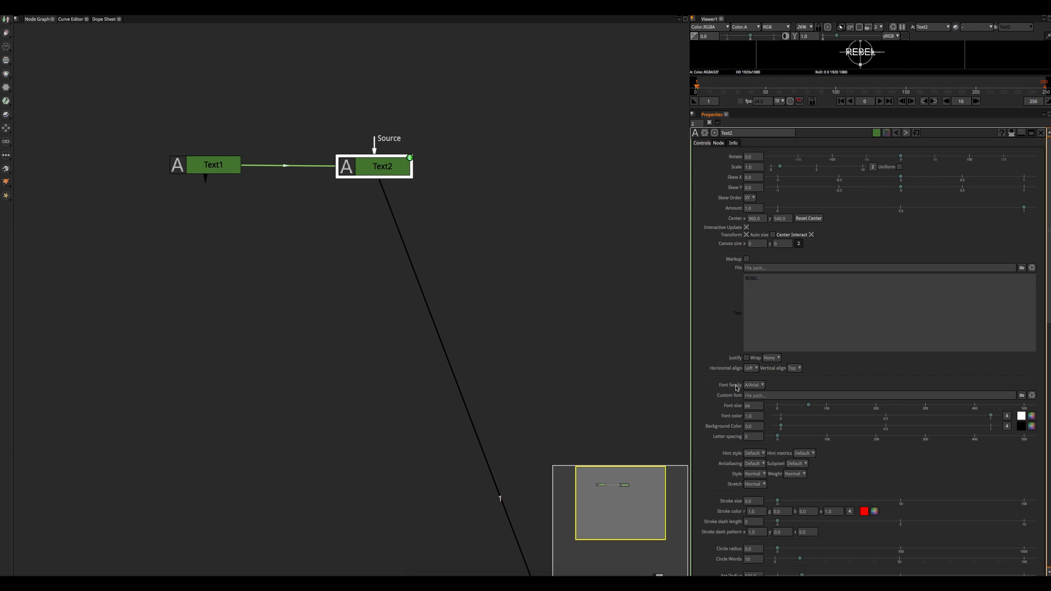
Link Text2's Font family parameter to Text1's Font family.
{"action": "left_click", "coordinate": [225, 167]}
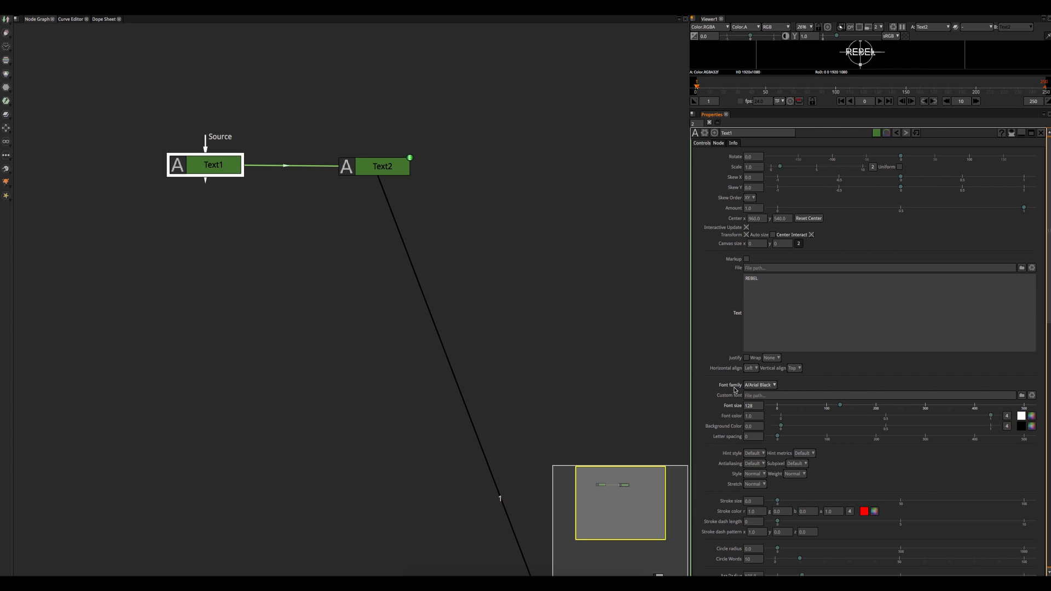
{"action": "mouse_move", "coordinate": [732, 384]}
{"action": "left_mouse_down"}
{"action": "mouse_move", "coordinate": [732, 441]}
{"action": "mouse_move", "coordinate": [730, 319]}
{"action": "left_mouse_up"}
{"action": "scroll", "coordinate": [732, 440], "scroll_direction": "down", "scroll_amount": 10}
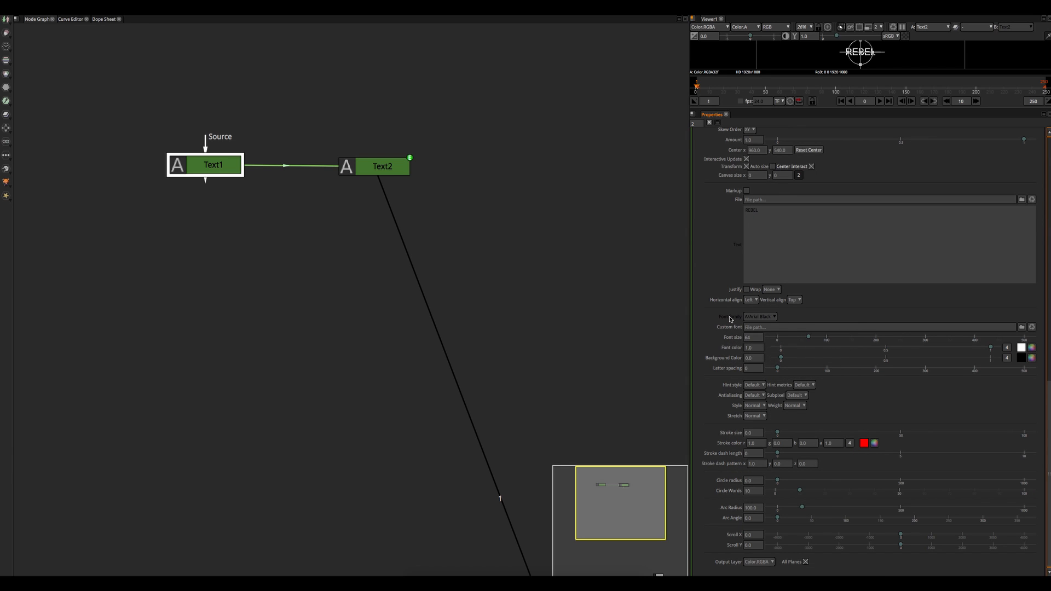
Link Text2's Font size parameter to Text1's Font size.
{"action": "double_click", "coordinate": [201, 171]}
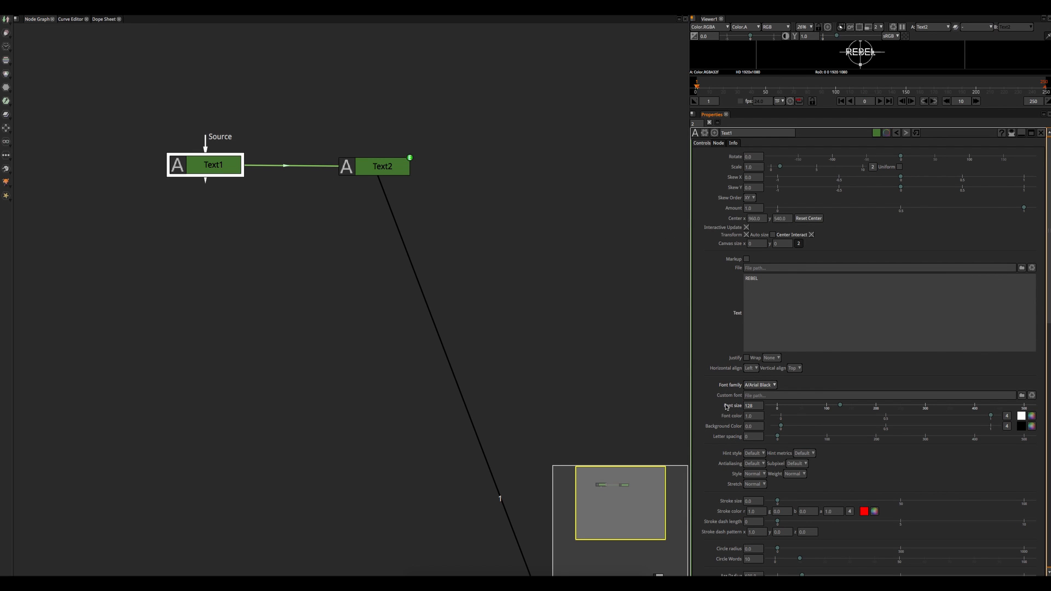
{"action": "mouse_move", "coordinate": [728, 406]}
{"action": "left_mouse_down"}
{"action": "mouse_move", "coordinate": [739, 441]}
{"action": "mouse_move", "coordinate": [746, 392]}
{"action": "mouse_move", "coordinate": [773, 354]}
{"action": "mouse_move", "coordinate": [735, 340]}
{"action": "left_mouse_up"}
{"action": "scroll", "coordinate": [736, 438], "scroll_direction": "down", "scroll_amount": 15}
{"action": "scroll", "coordinate": [758, 368], "scroll_direction": "up", "scroll_amount": 8}
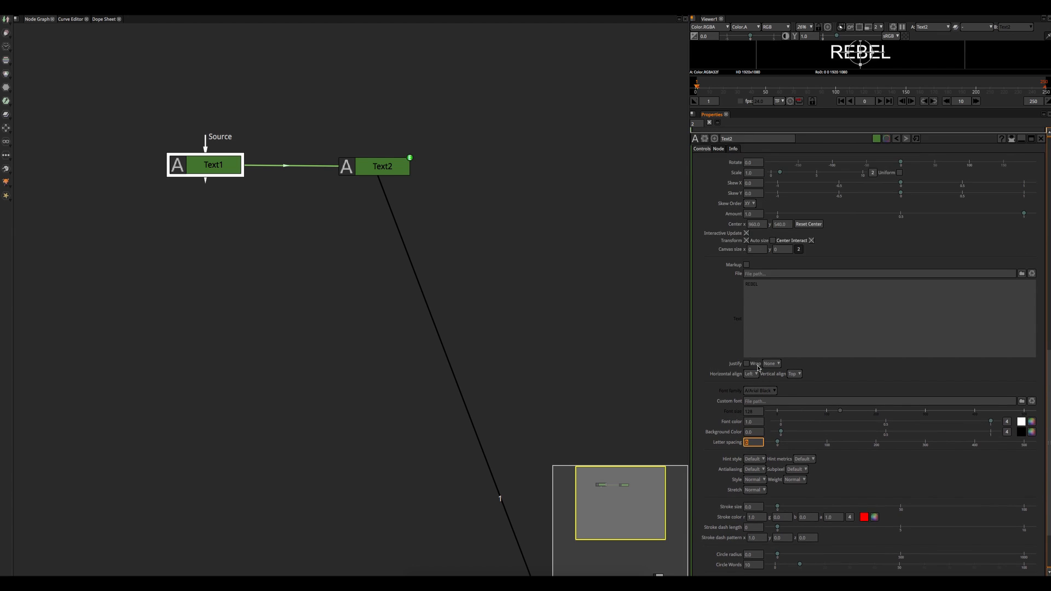
{"action": "scroll", "coordinate": [758, 368], "scroll_direction": "down", "scroll_amount": 7}
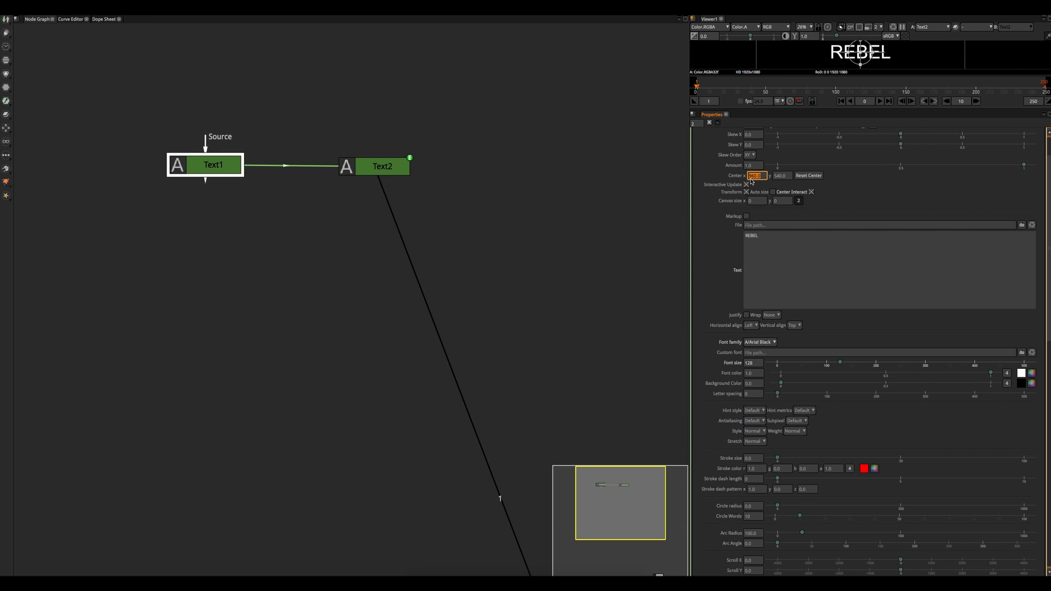
{"action": "left_click", "coordinate": [763, 383]}
Move the Text2 node closer to Text1, level with it in the node graph.
{"action": "left_click", "coordinate": [349, 169]}
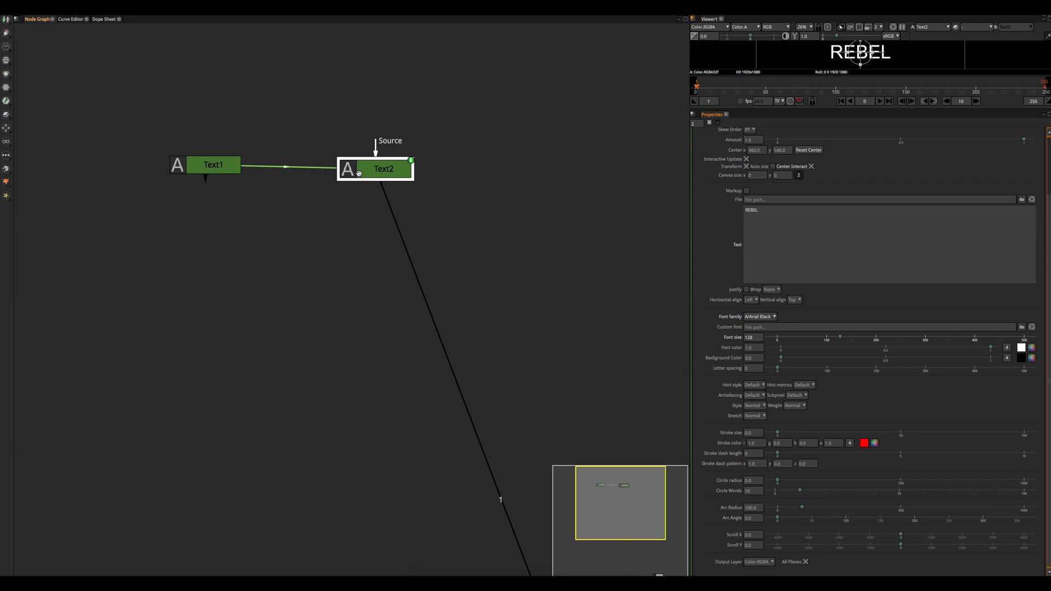
{"action": "left_click_drag", "start_coordinate": [348, 169], "coordinate": [325, 166]}
{"action": "scroll", "coordinate": [721, 205], "scroll_direction": "up", "scroll_amount": 3}
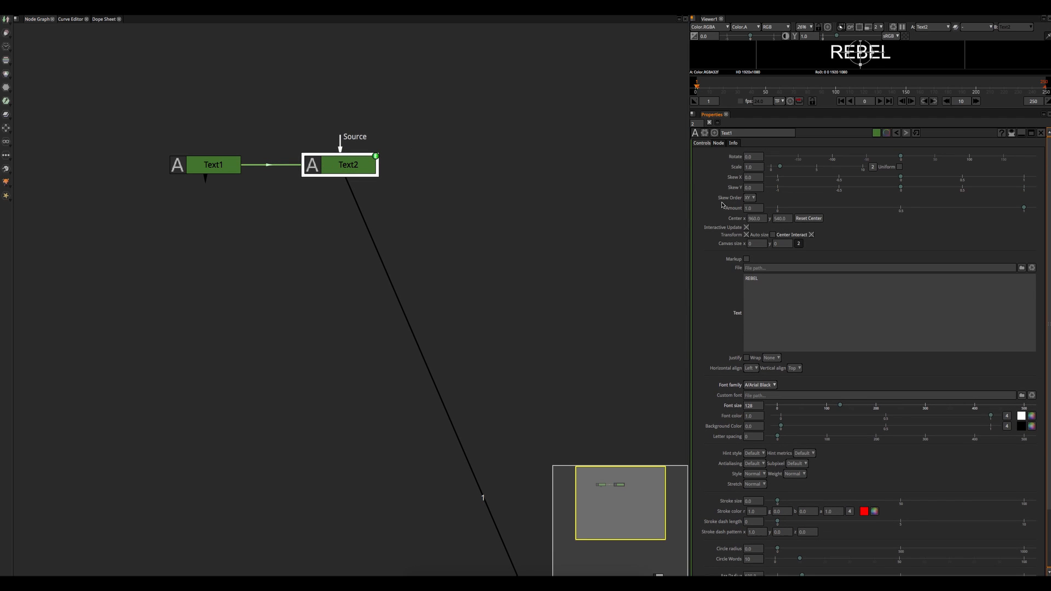
Enlarge the viewer area, fit the image in it and display Text1's output.
{"action": "left_click_drag", "start_coordinate": [747, 110], "coordinate": [746, 313]}
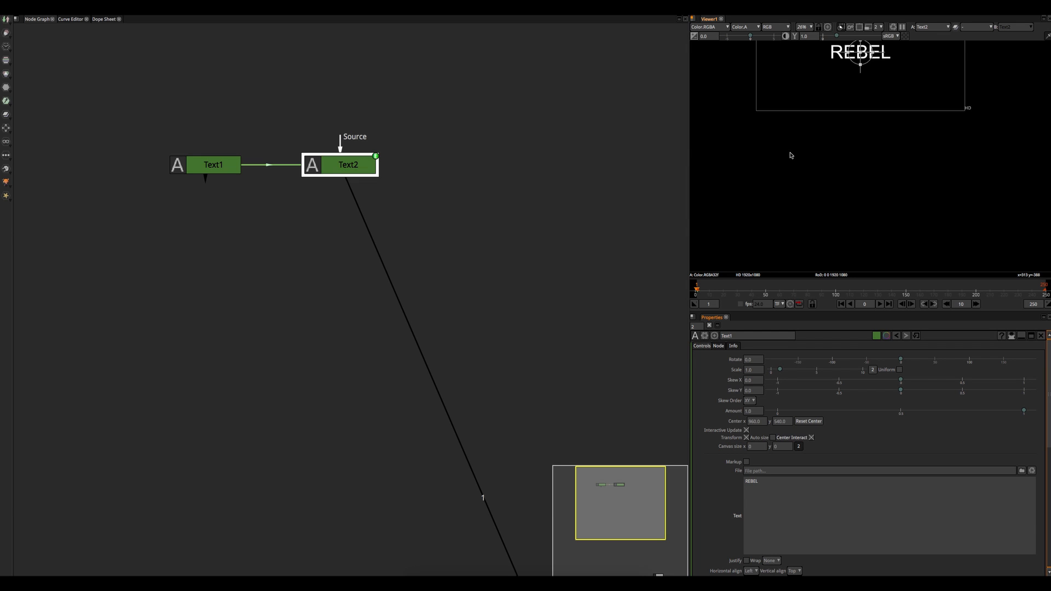
{"action": "key", "text": "f"}
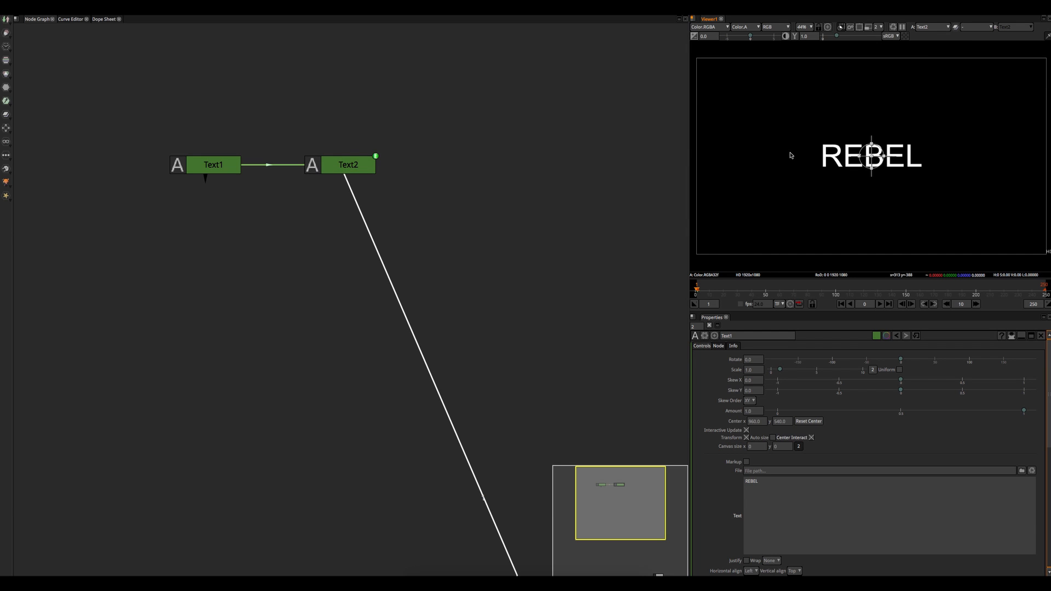
{"action": "left_click", "coordinate": [343, 164]}
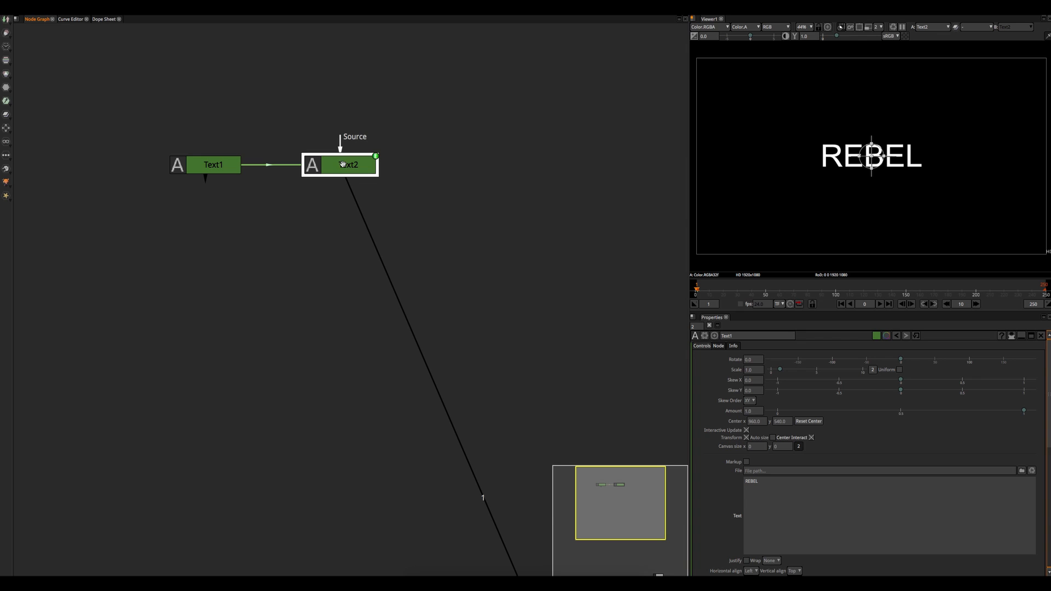
{"action": "left_click", "coordinate": [224, 171]}
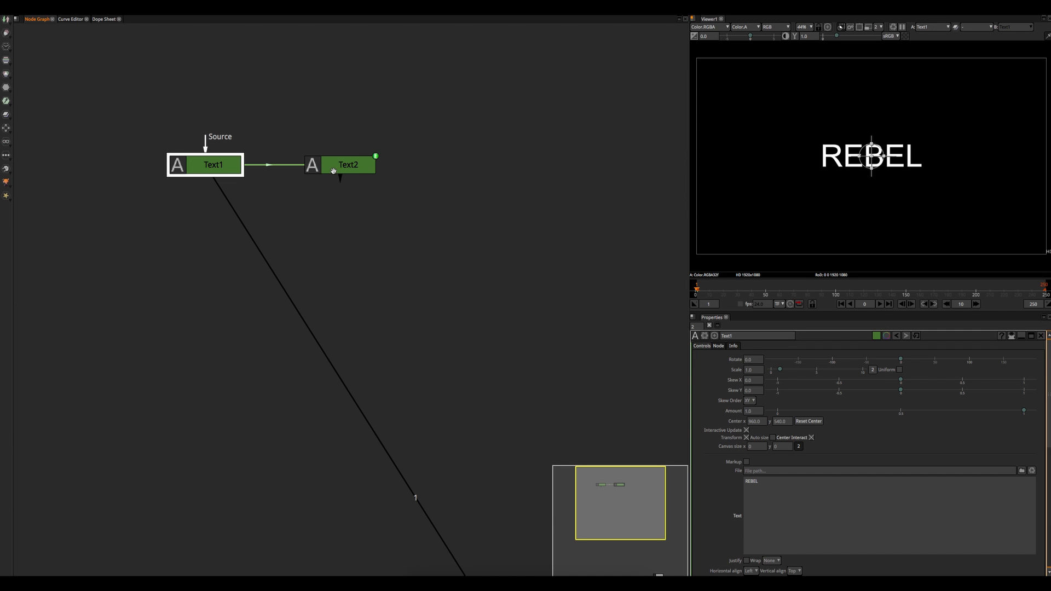
Display Text2 in the viewer and set its Stroke size to about 35.7.
{"action": "left_click", "coordinate": [333, 171]}
{"action": "scroll", "coordinate": [735, 513], "scroll_direction": "down", "scroll_amount": 6}
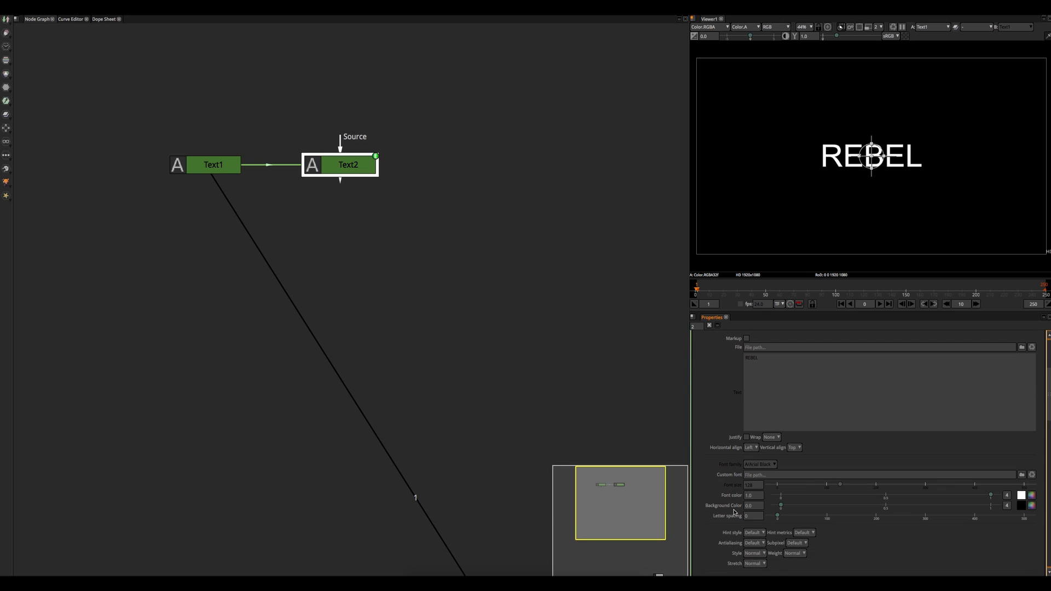
{"action": "left_click", "coordinate": [744, 483]}
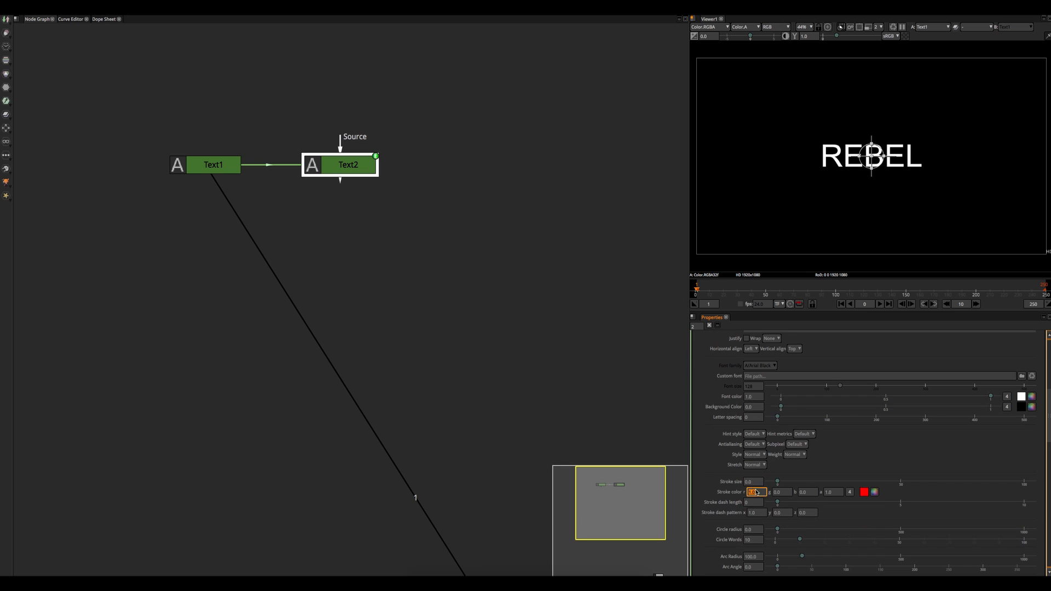
{"action": "left_click_drag", "start_coordinate": [778, 483], "coordinate": [833, 485]}
{"action": "key", "text": "1"}
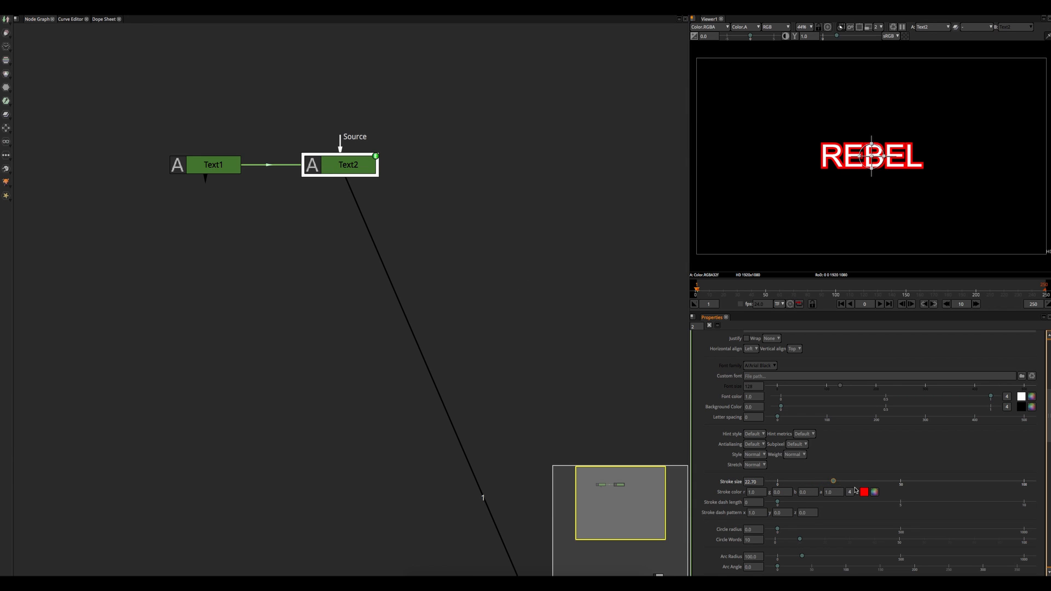
{"action": "left_click_drag", "start_coordinate": [833, 481], "coordinate": [865, 483]}
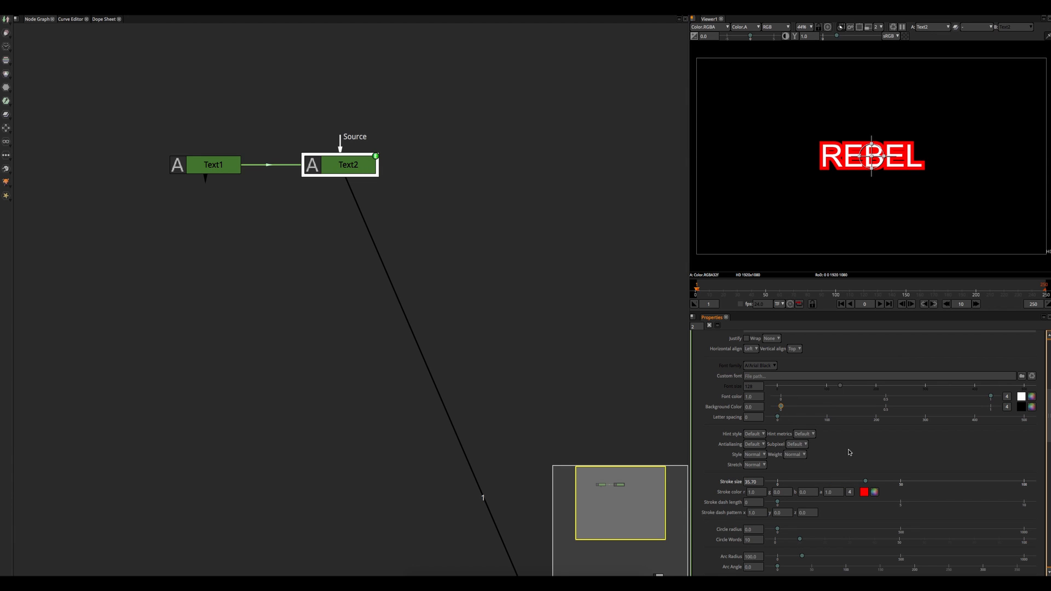
Set Text2's Stroke color to a bright blue of about RGB 48, 127, 255.
{"action": "left_click", "coordinate": [865, 492]}
{"action": "left_click", "coordinate": [873, 493]}
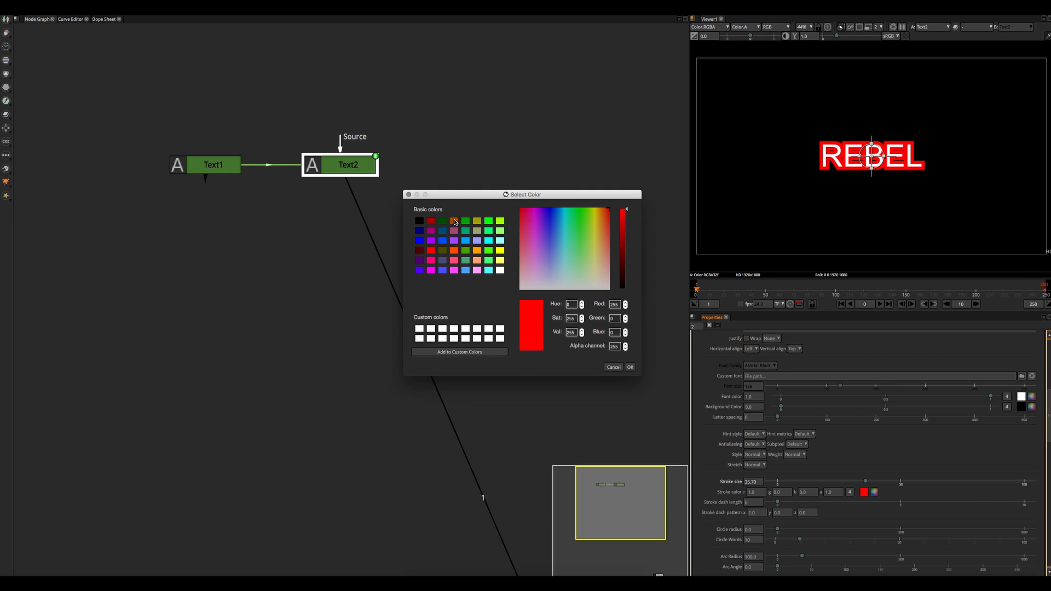
{"action": "left_click", "coordinate": [555, 223]}
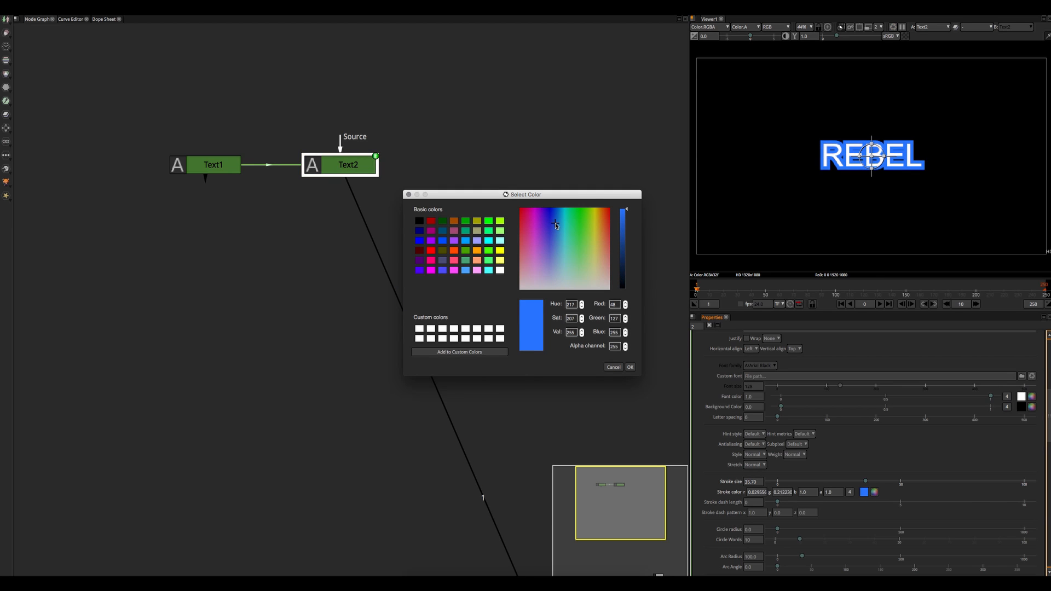
{"action": "left_click", "coordinate": [631, 367]}
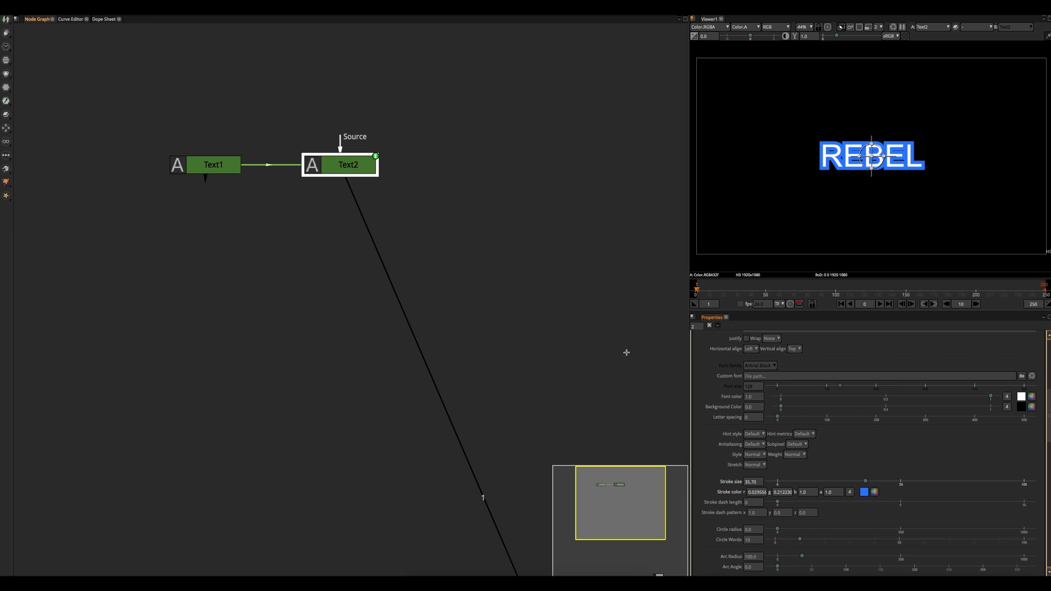
Display Text1 in the viewer and give it a black stroke with a Stroke size of 5.
{"action": "left_click", "coordinate": [205, 169]}
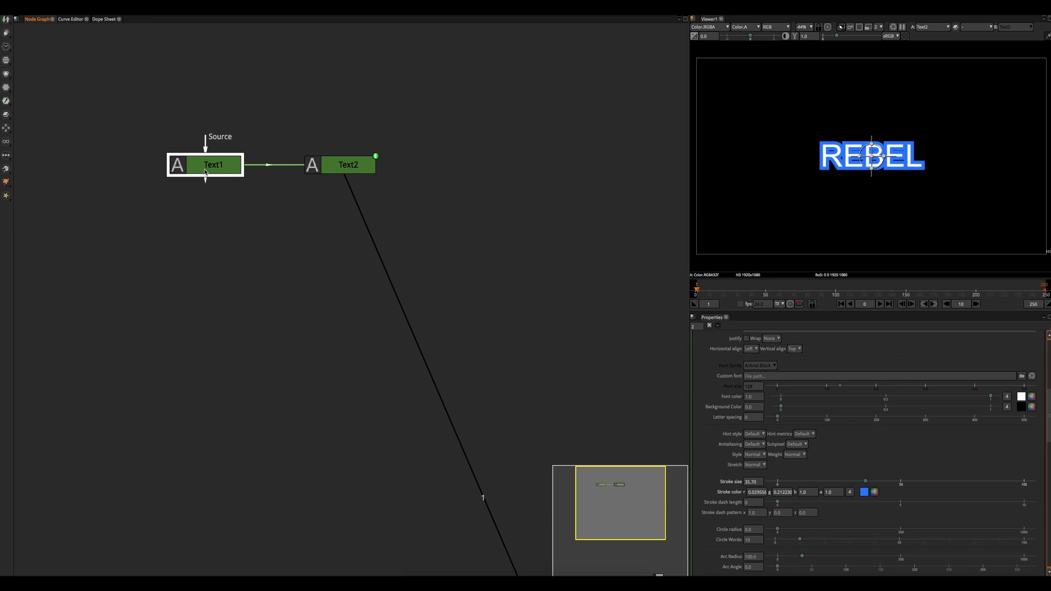
{"action": "key", "text": "1"}
{"action": "double_click", "coordinate": [205, 171]}
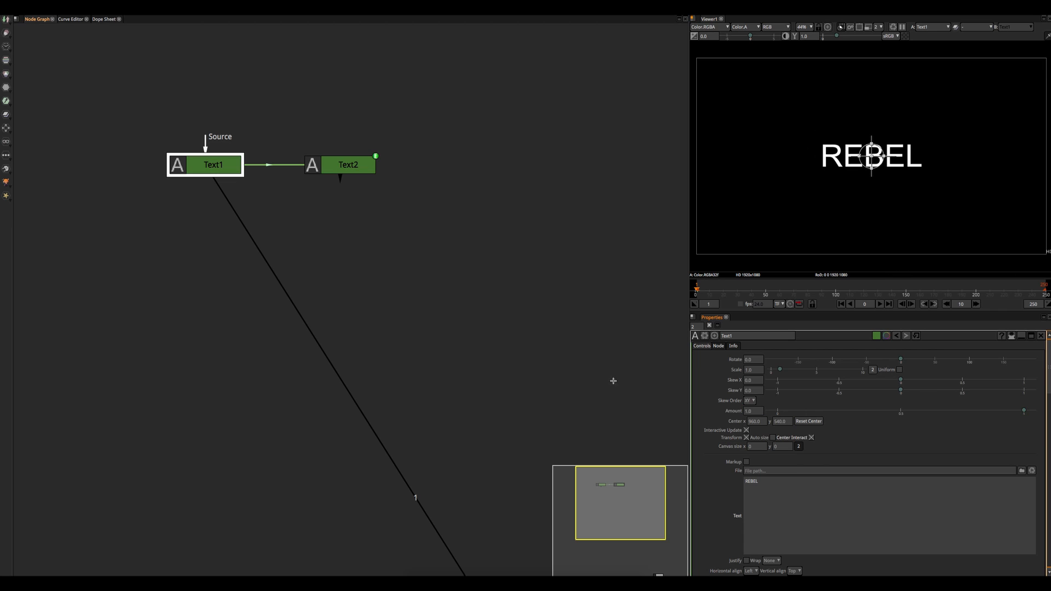
{"action": "scroll", "coordinate": [739, 520], "scroll_direction": "down", "scroll_amount": 5}
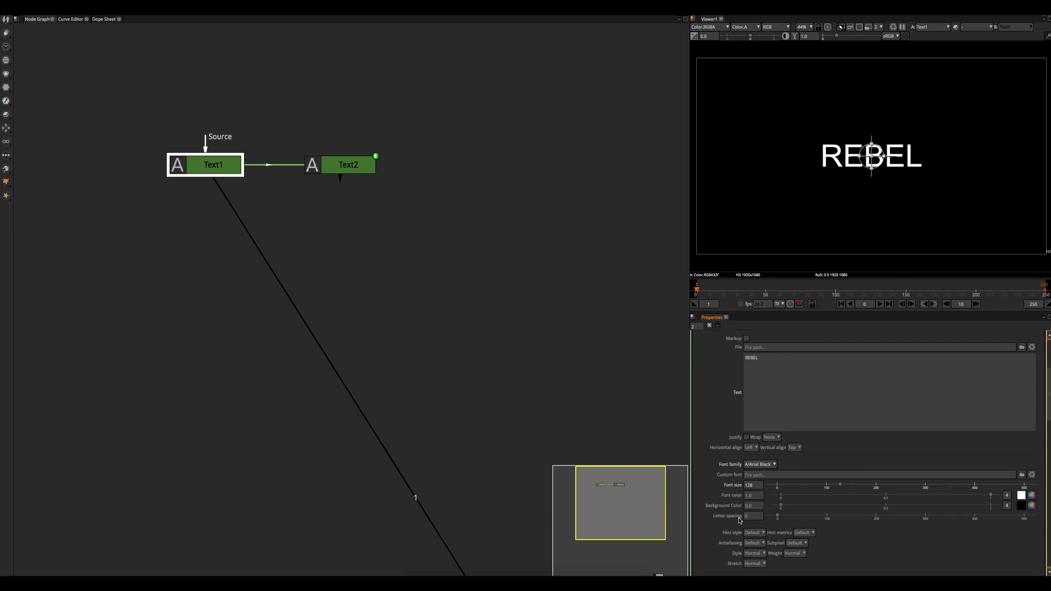
{"action": "scroll", "coordinate": [863, 527], "scroll_direction": "down", "scroll_amount": 3}
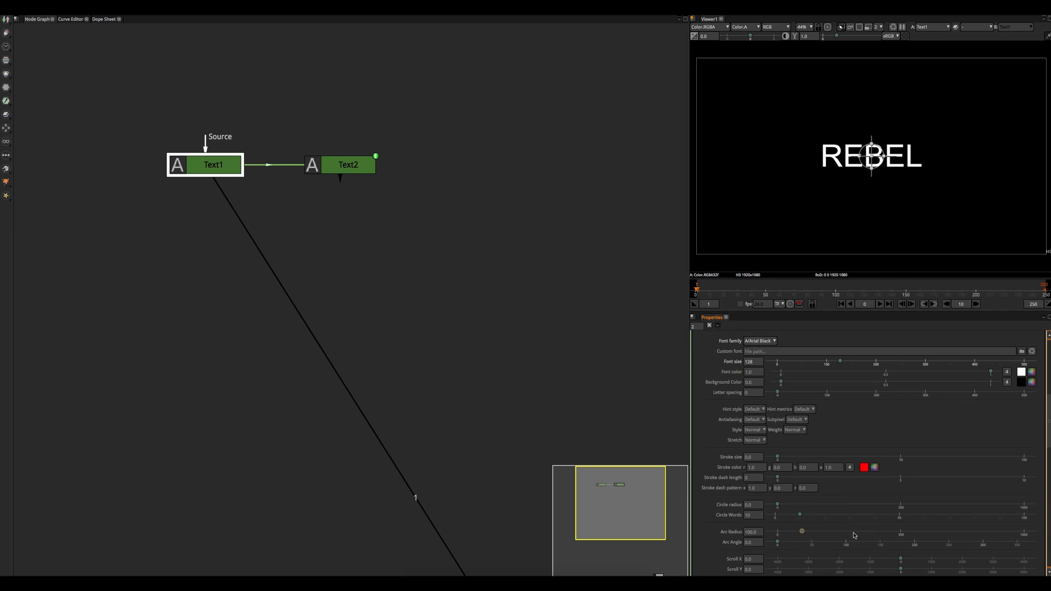
{"action": "left_click", "coordinate": [875, 468]}
{"action": "left_click_drag", "start_coordinate": [625, 241], "coordinate": [624, 304]}
{"action": "left_click", "coordinate": [630, 367]}
{"action": "left_click_drag", "start_coordinate": [778, 459], "coordinate": [743, 458]}
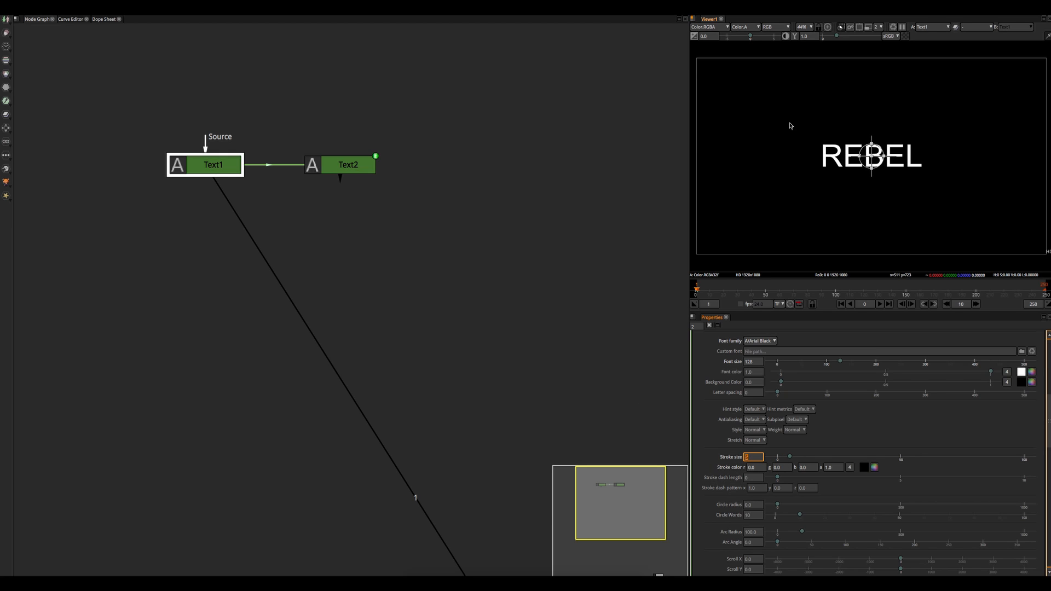
Add a Merge node below Text2 with Text1 as input A over Text2 as input B.
{"action": "left_click", "coordinate": [221, 171]}
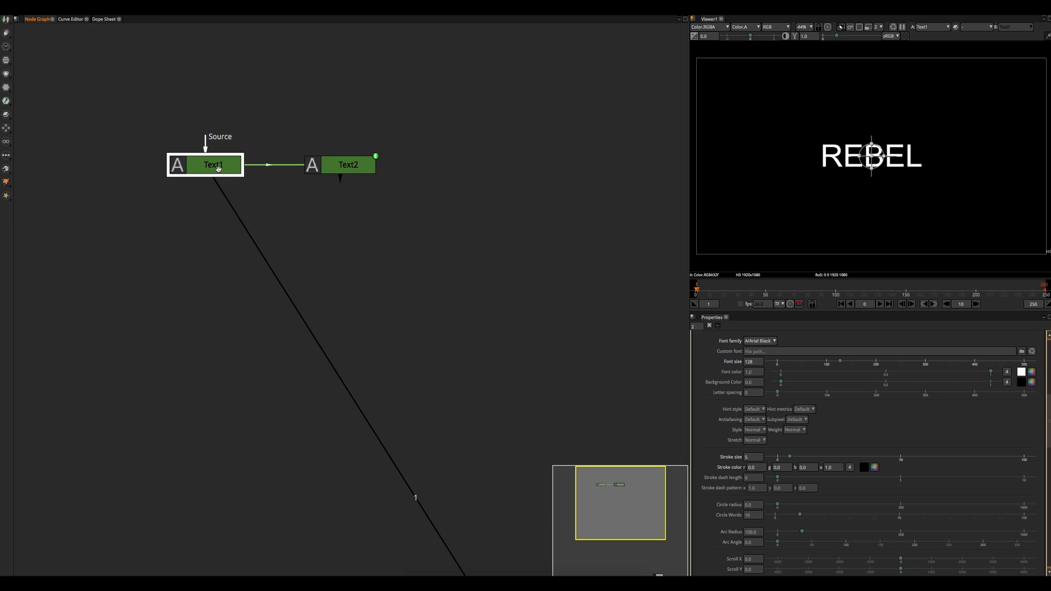
{"action": "key", "text": "m"}
{"action": "left_click_drag", "start_coordinate": [215, 214], "coordinate": [345, 183]}
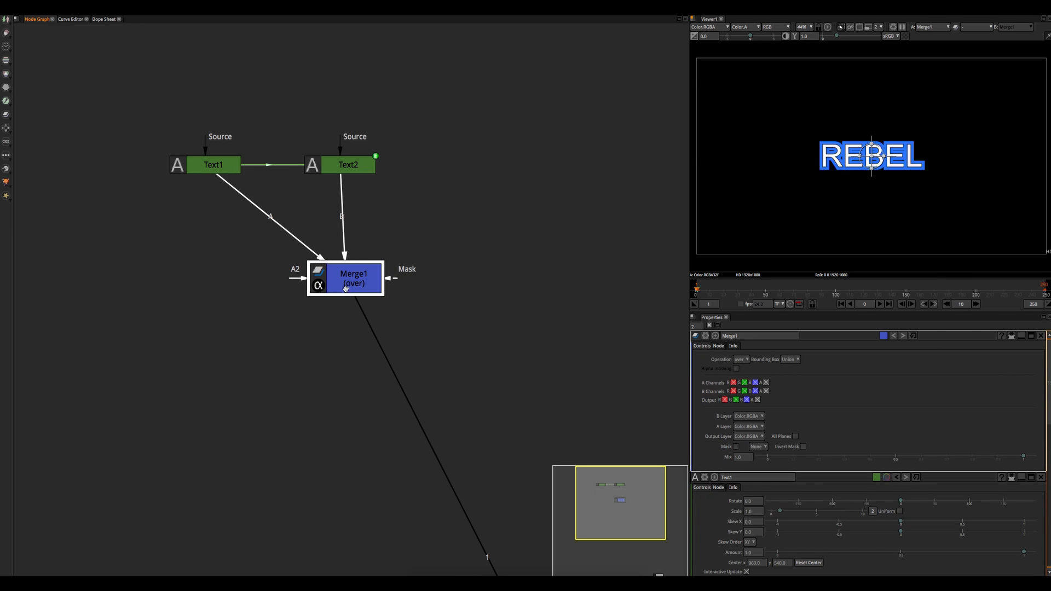
{"action": "left_click_drag", "start_coordinate": [346, 289], "coordinate": [340, 285]}
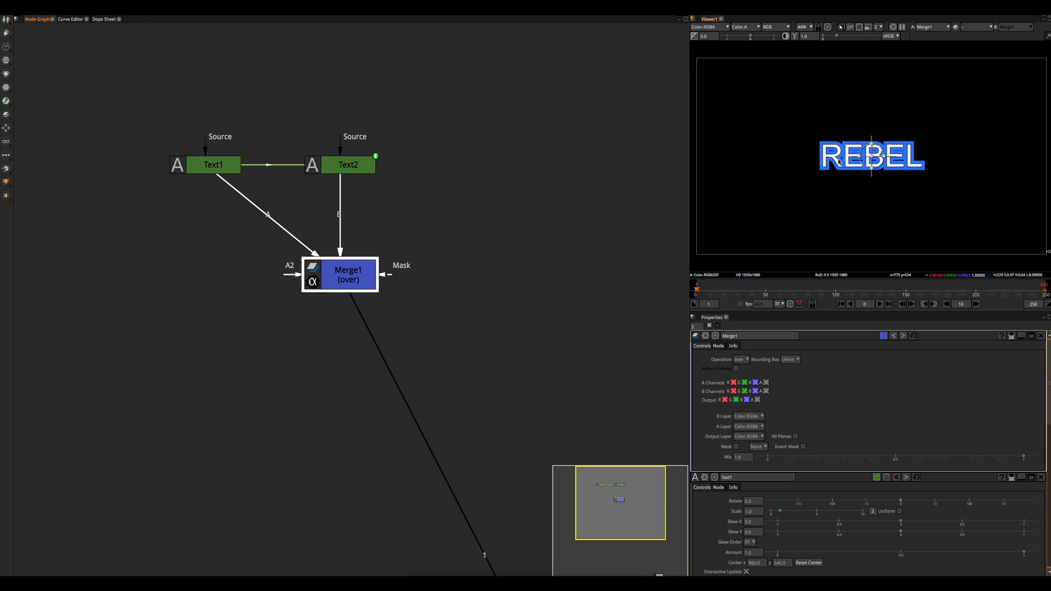
Increase Text1's Stroke size to 12 while displaying the merged title.
{"action": "scroll", "coordinate": [852, 157], "scroll_direction": "up", "scroll_amount": 5}
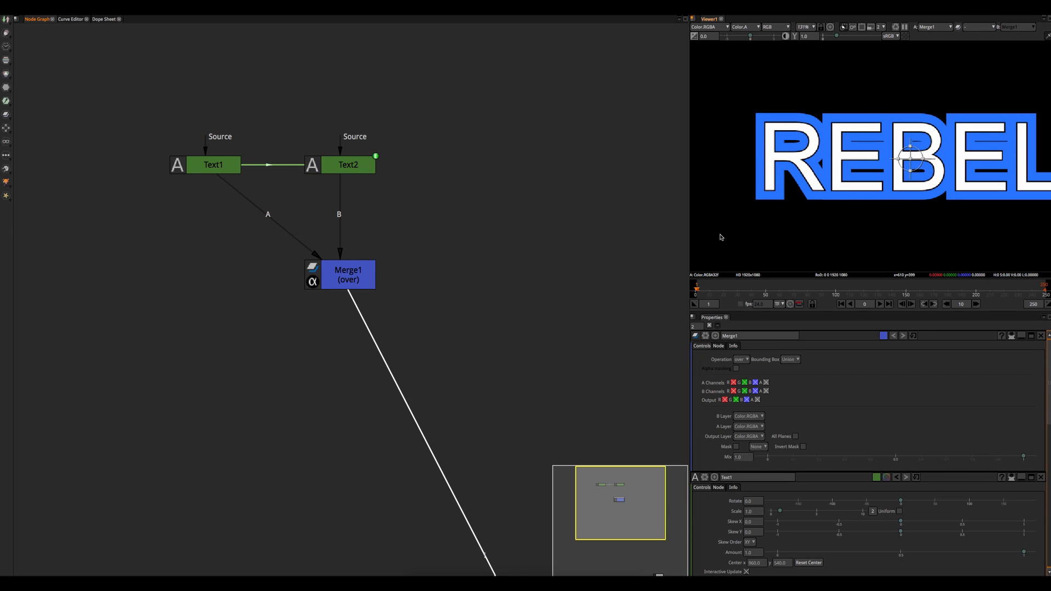
{"action": "left_click", "coordinate": [342, 279]}
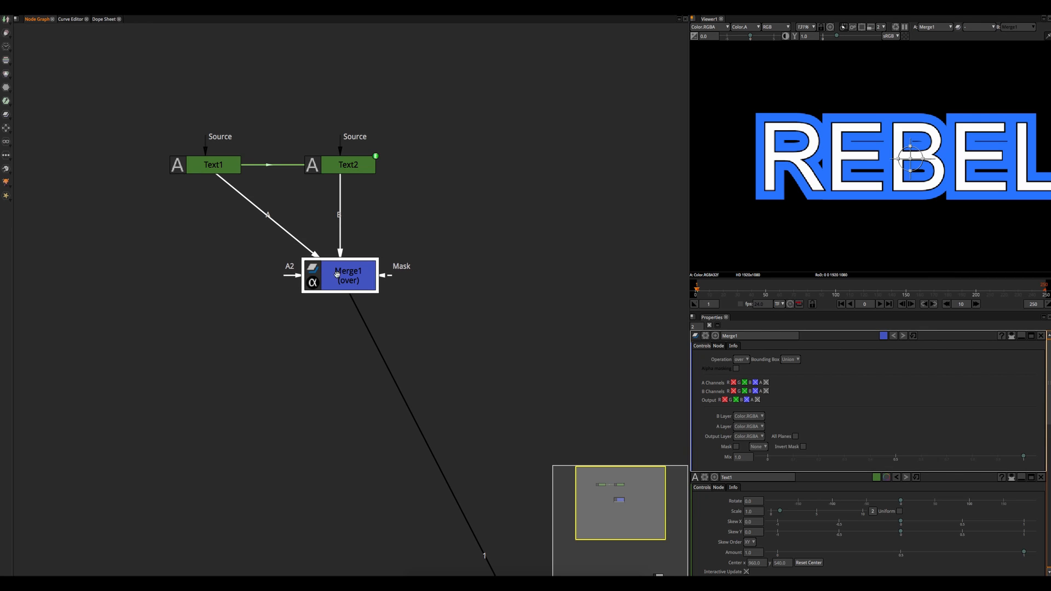
{"action": "left_click", "coordinate": [218, 171]}
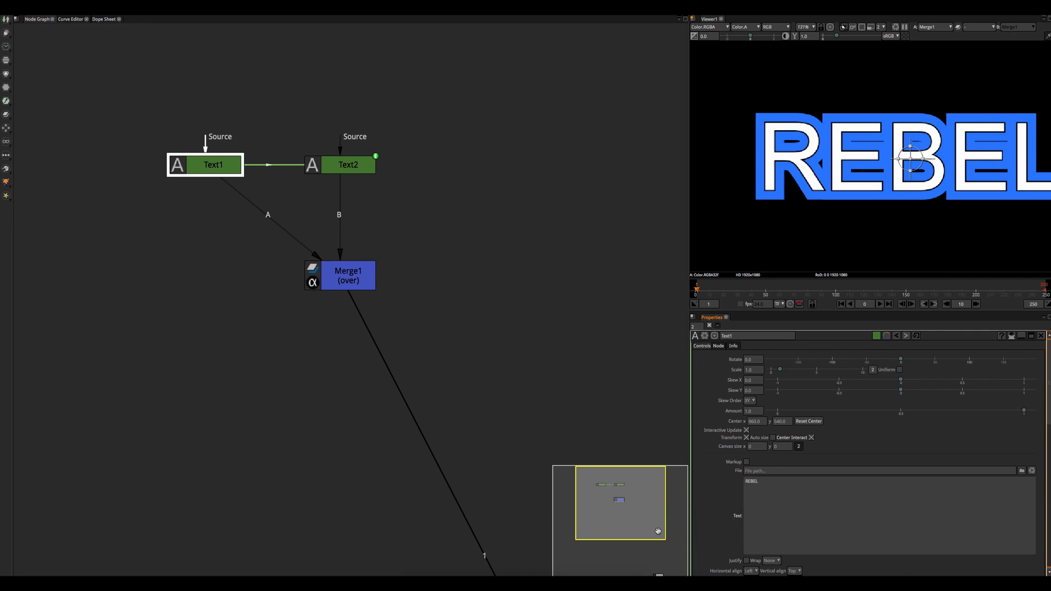
{"action": "scroll", "coordinate": [711, 538], "scroll_direction": "down", "scroll_amount": 5}
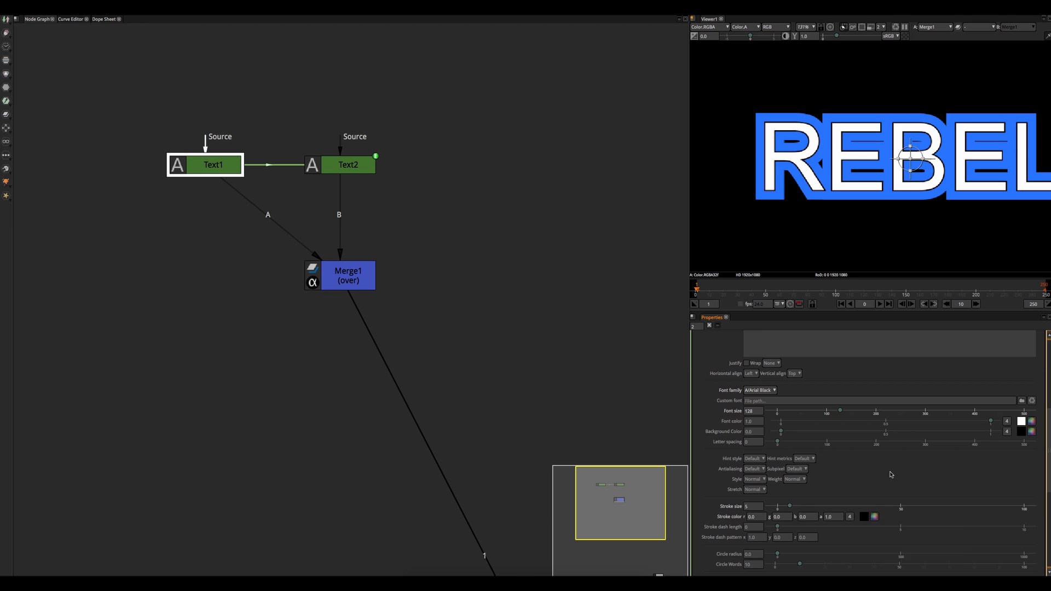
{"action": "left_click_drag", "start_coordinate": [790, 505], "coordinate": [807, 508]}
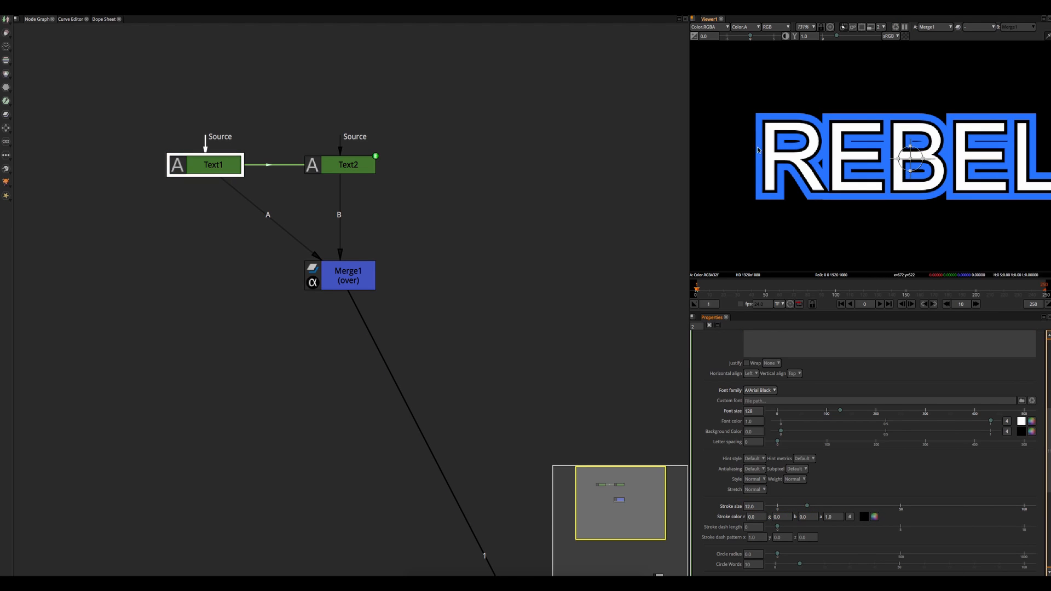
{"action": "scroll", "coordinate": [832, 219], "scroll_direction": "down", "scroll_amount": 5}
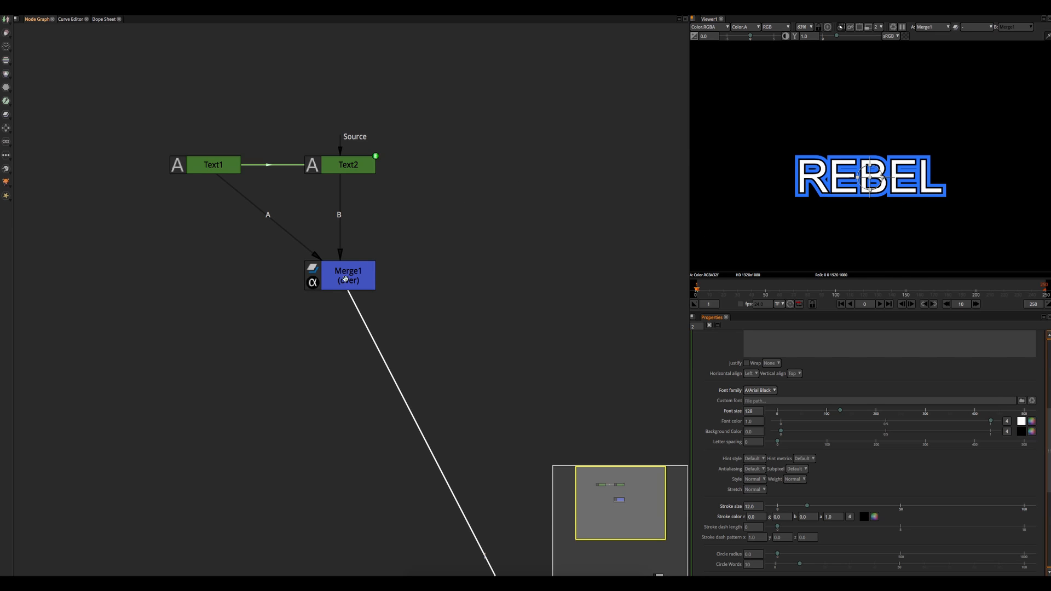
Move Merge1 slightly closer to the text nodes and add a new Text node in the empty area below Text1.
{"action": "left_click_drag", "start_coordinate": [345, 278], "coordinate": [345, 268]}
{"action": "left_click", "coordinate": [436, 159]}
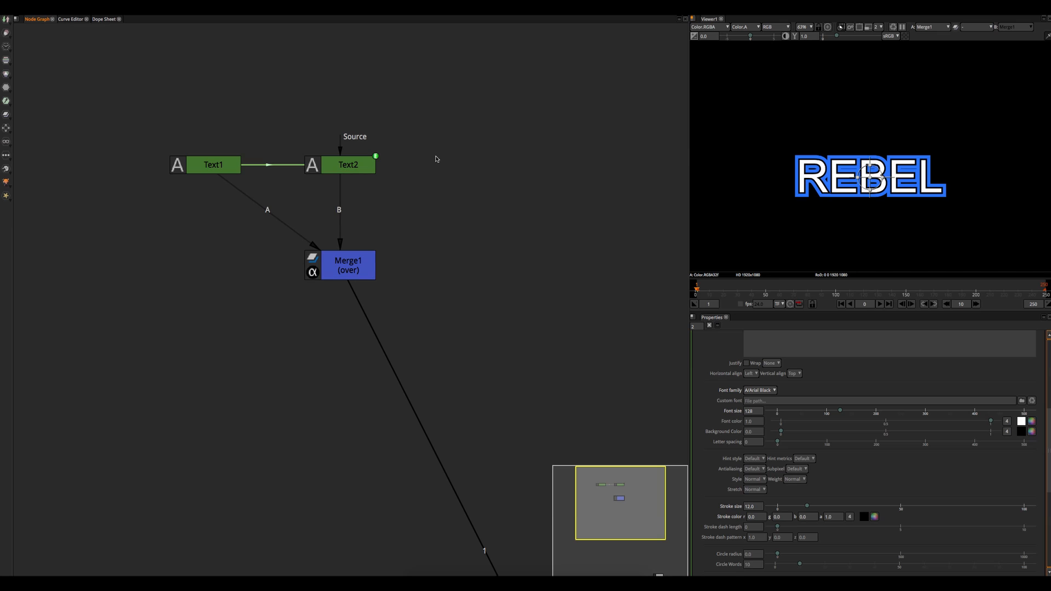
{"action": "key", "text": "Tab"}
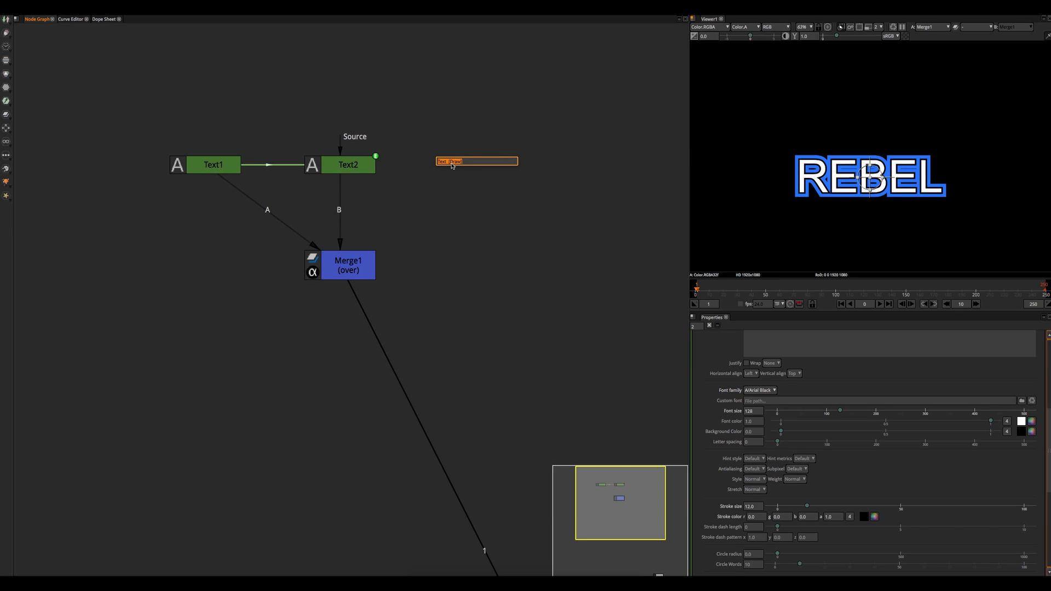
{"action": "key", "text": "Return"}
{"action": "left_click_drag", "start_coordinate": [454, 173], "coordinate": [220, 352]}
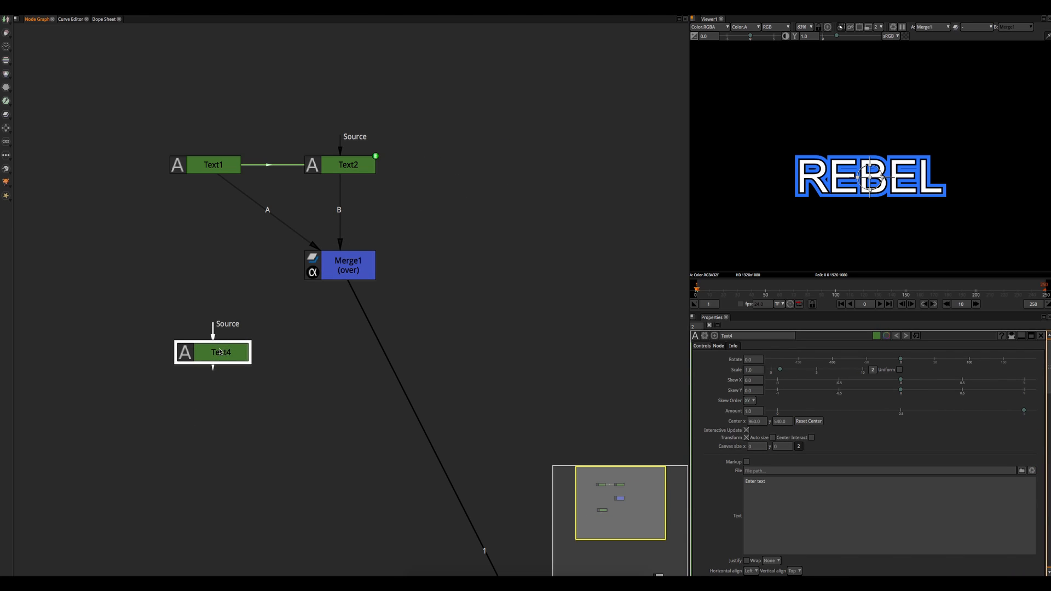
Link Text4's text content to Text1's text parameter so both nodes share the same word.
{"action": "left_click", "coordinate": [210, 171]}
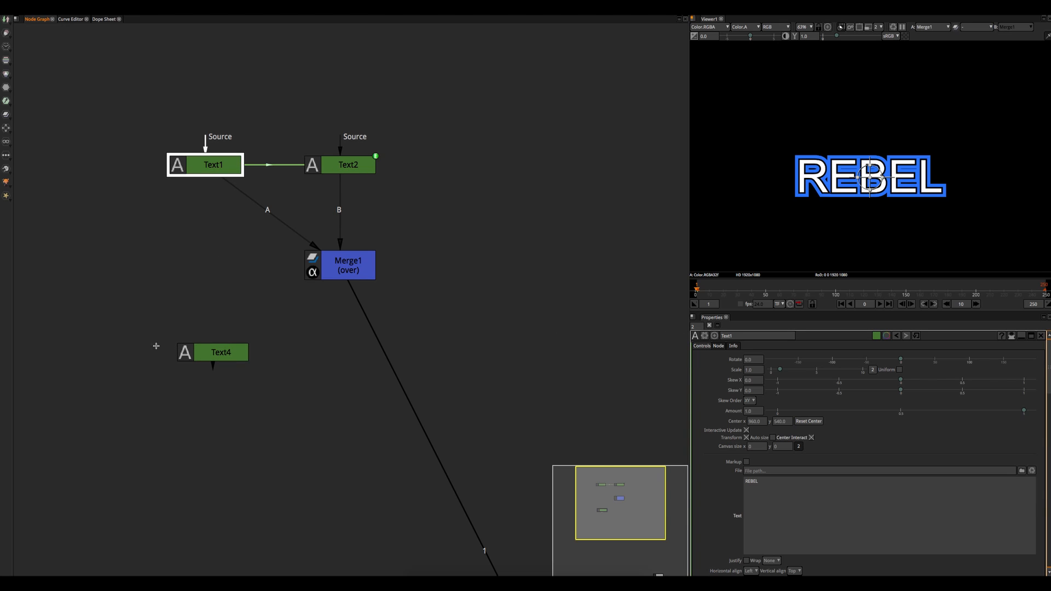
{"action": "left_click", "coordinate": [208, 353]}
{"action": "left_click", "coordinate": [210, 170]}
{"action": "left_click_drag", "start_coordinate": [737, 515], "coordinate": [739, 544]}
{"action": "scroll", "coordinate": [734, 531], "scroll_direction": "down", "scroll_amount": 5}
{"action": "scroll", "coordinate": [733, 515], "scroll_direction": "up", "scroll_amount": 10}
{"action": "scroll", "coordinate": [733, 516], "scroll_direction": "down", "scroll_amount": 9}
{"action": "scroll", "coordinate": [736, 521], "scroll_direction": "down", "scroll_amount": 10}
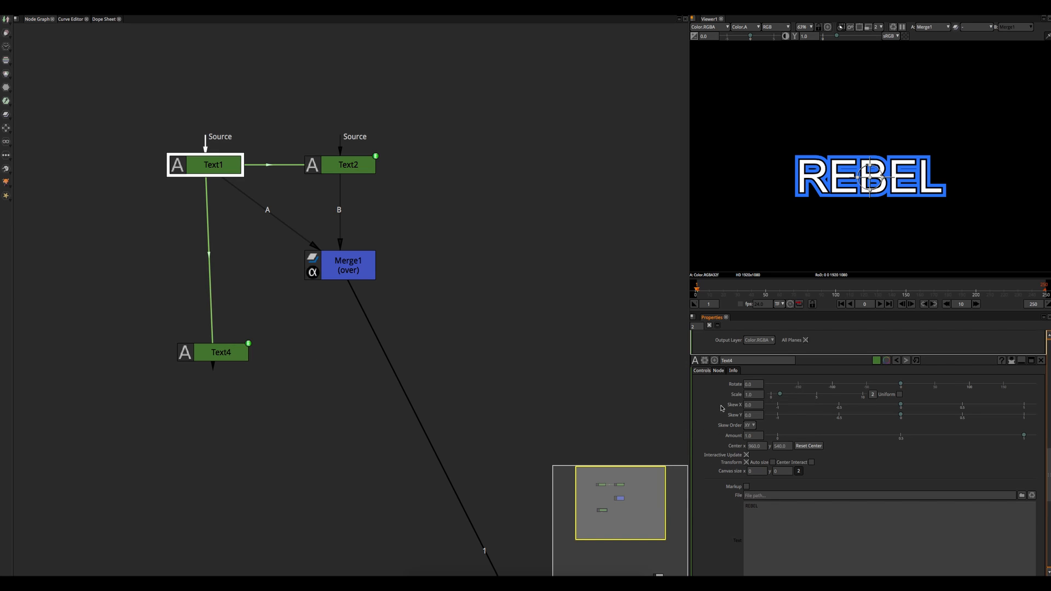
Link Text4's Font family to Text1's Font family parameter.
{"action": "scroll", "coordinate": [721, 408], "scroll_direction": "up", "scroll_amount": 3}
{"action": "scroll", "coordinate": [720, 410], "scroll_direction": "up", "scroll_amount": 6}
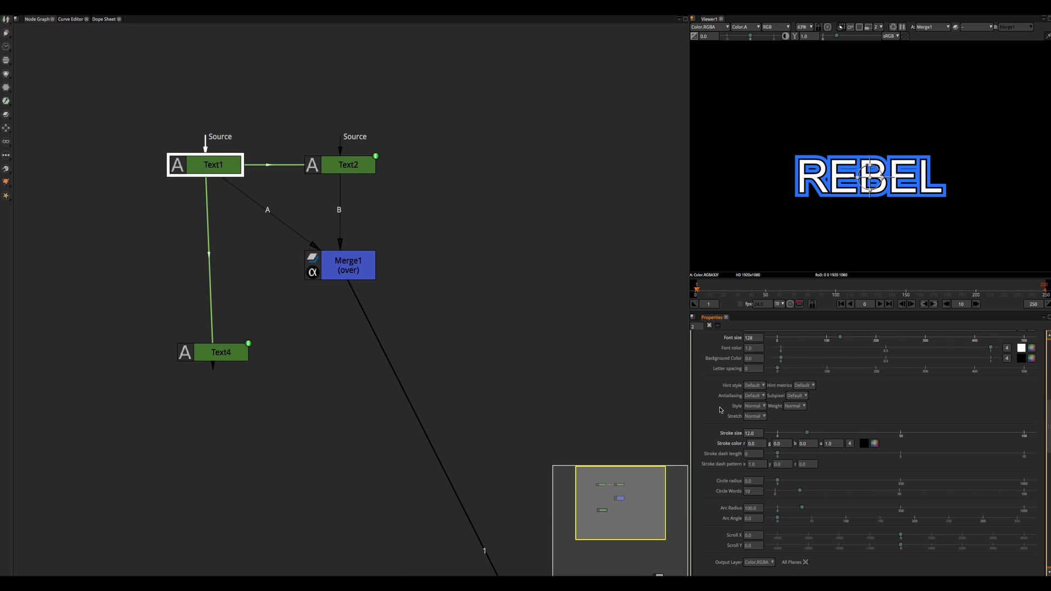
{"action": "scroll", "coordinate": [726, 419], "scroll_direction": "up", "scroll_amount": 2}
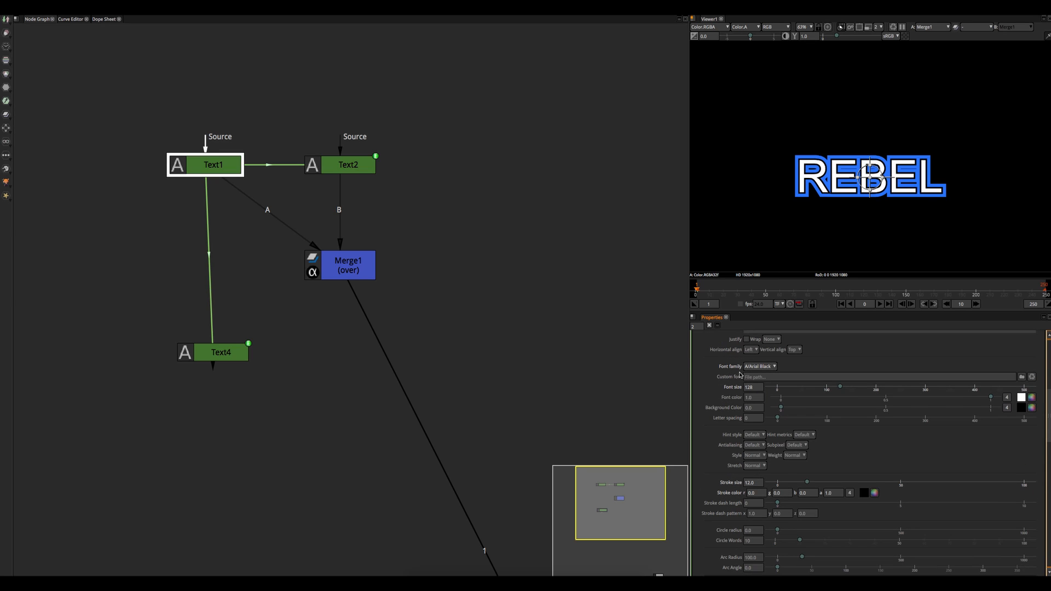
{"action": "left_click_drag", "start_coordinate": [733, 366], "coordinate": [736, 566]}
{"action": "scroll", "coordinate": [735, 445], "scroll_direction": "down", "scroll_amount": 20}
{"action": "scroll", "coordinate": [738, 452], "scroll_direction": "up", "scroll_amount": 10}
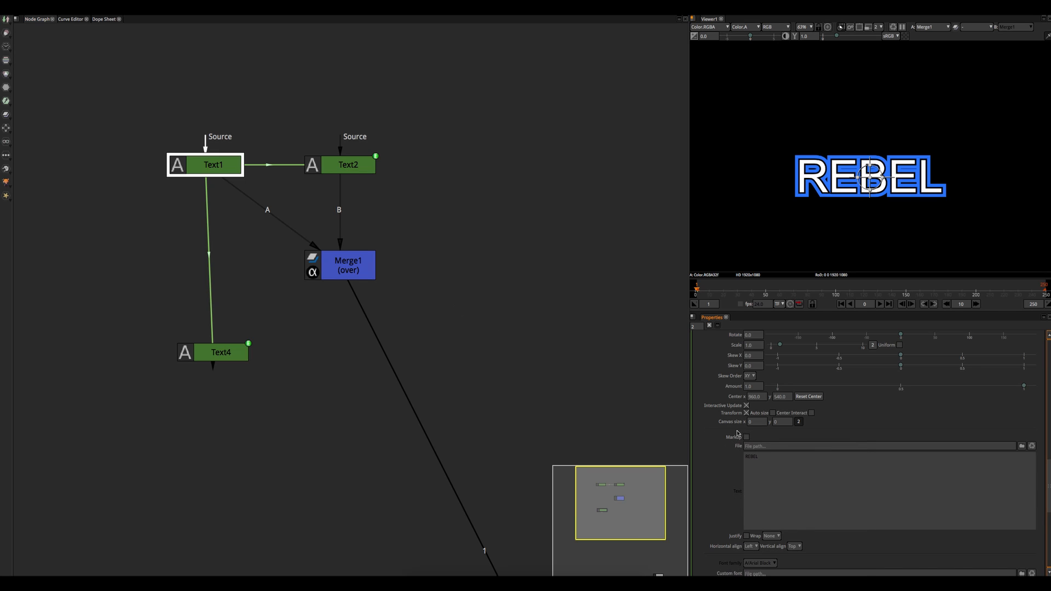
Link Text4's Font size to Text1's Font size parameter.
{"action": "scroll", "coordinate": [737, 433], "scroll_direction": "down", "scroll_amount": 10}
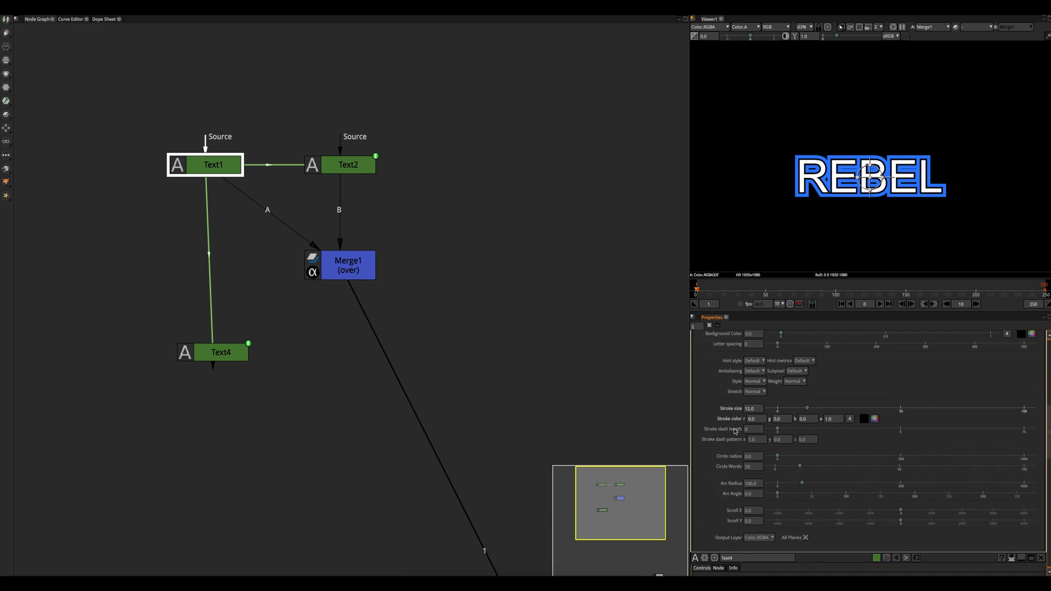
{"action": "scroll", "coordinate": [735, 431], "scroll_direction": "up", "scroll_amount": 5}
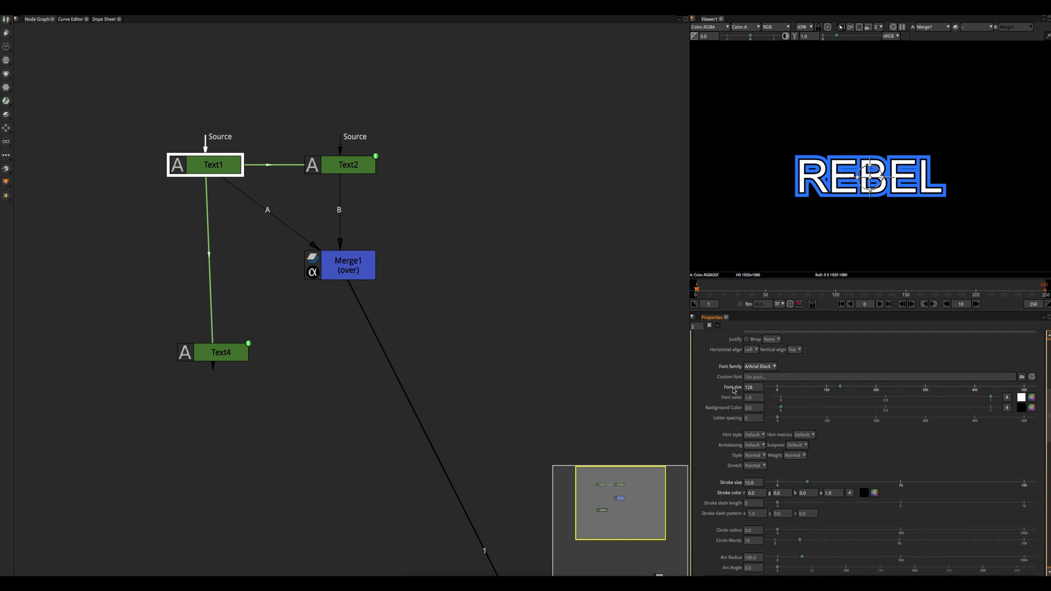
{"action": "left_click_drag", "start_coordinate": [732, 387], "coordinate": [736, 341]}
{"action": "scroll", "coordinate": [730, 465], "scroll_direction": "down", "scroll_amount": 2}
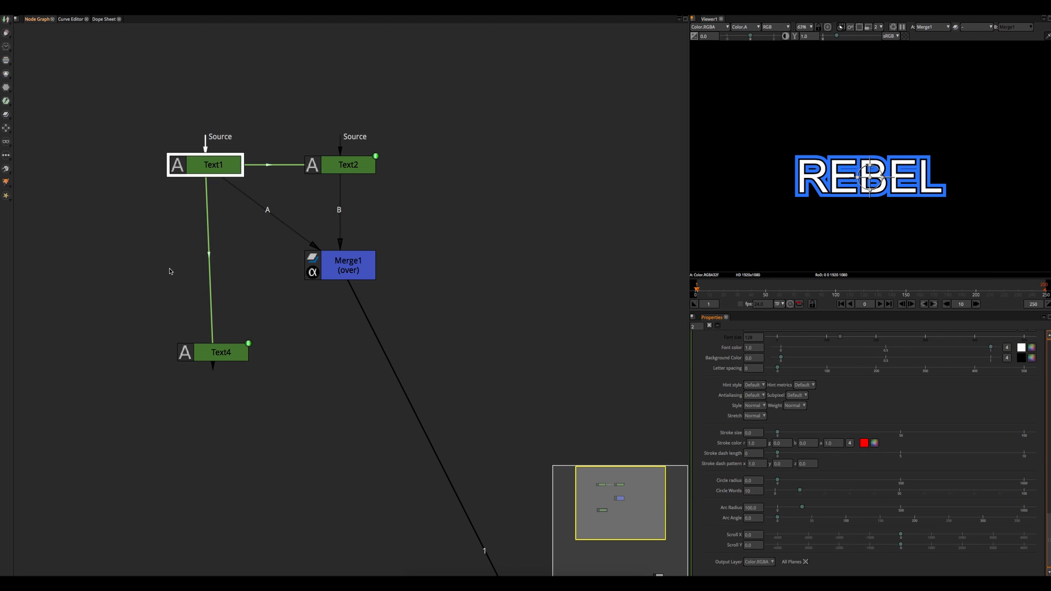
Rearrange the text nodes with Text1 beside Merge1, Text2 above it and Text4 topmost, detaching Text2 from Merge1.
{"action": "left_click_drag", "start_coordinate": [233, 352], "coordinate": [224, 352]}
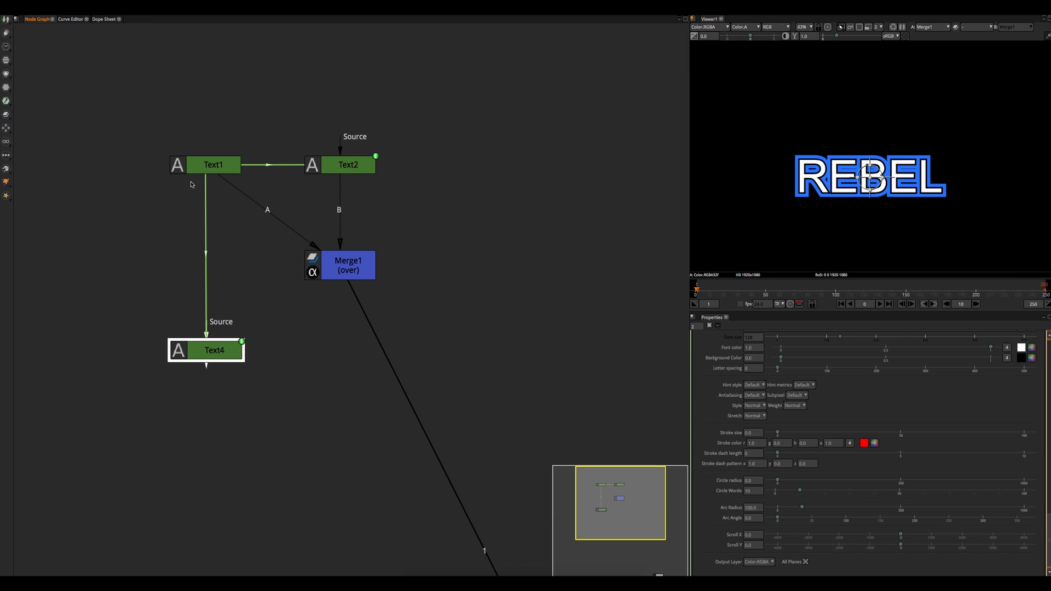
{"action": "left_click_drag", "start_coordinate": [201, 167], "coordinate": [180, 268]}
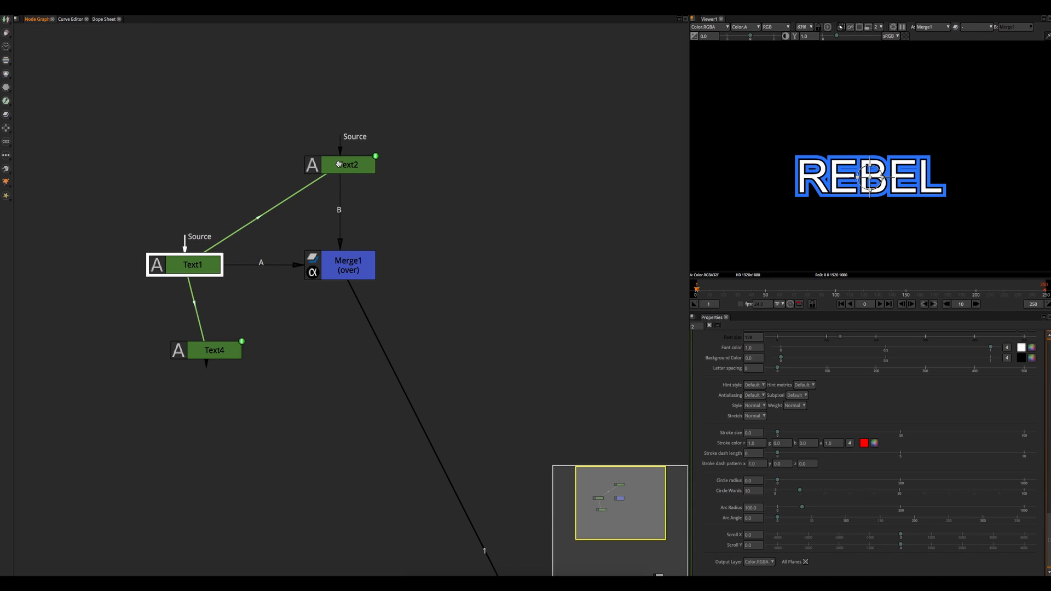
{"action": "left_click_drag", "start_coordinate": [339, 164], "coordinate": [189, 142]}
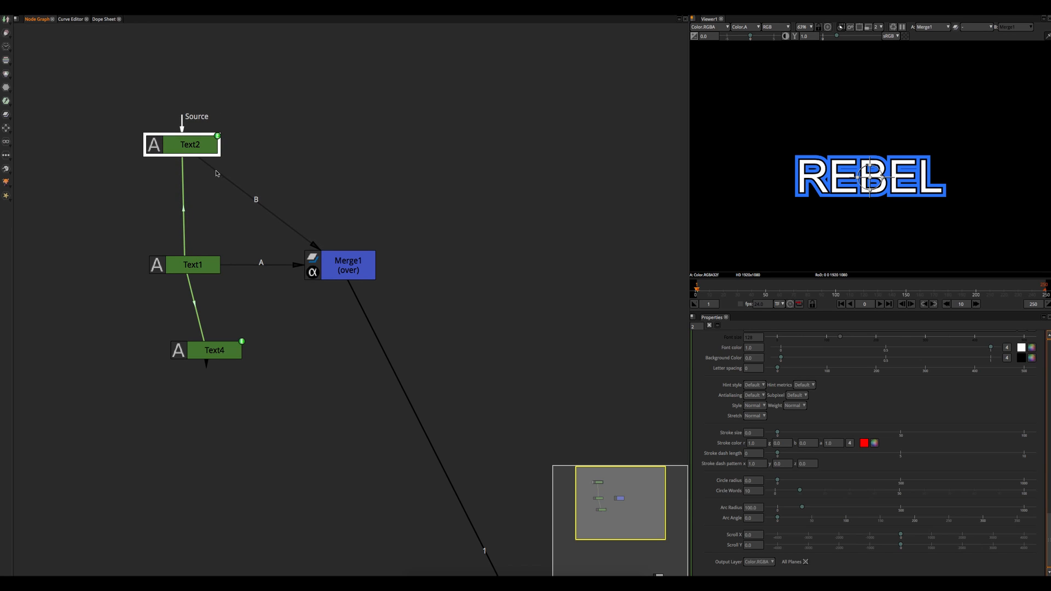
{"action": "left_click_drag", "start_coordinate": [261, 205], "coordinate": [362, 73]}
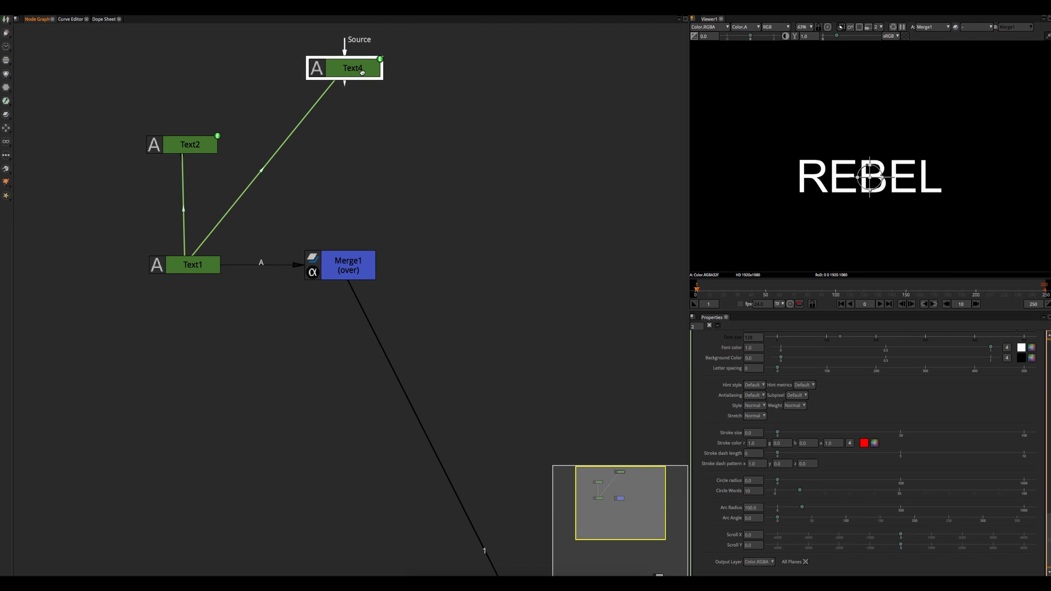
Add a second Merge node below Text4, with Text2 as input A over Text4 as input B.
{"action": "left_click", "coordinate": [204, 149]}
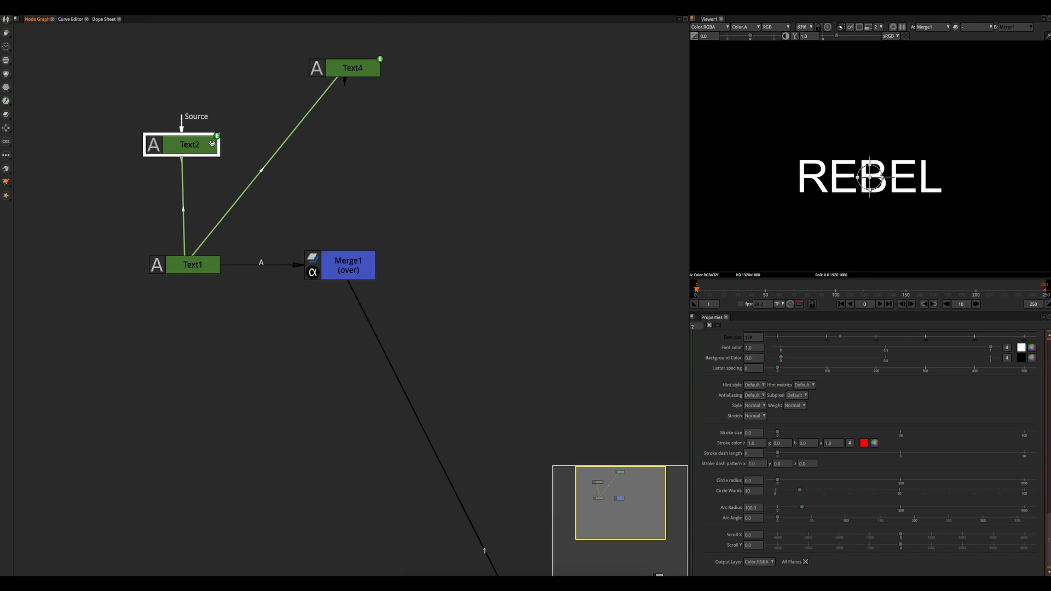
{"action": "left_click", "coordinate": [261, 132]}
{"action": "key", "text": "m"}
{"action": "left_click_drag", "start_coordinate": [274, 122], "coordinate": [187, 148]}
{"action": "left_click_drag", "start_coordinate": [314, 121], "coordinate": [345, 74]}
{"action": "left_click_drag", "start_coordinate": [305, 163], "coordinate": [357, 157]}
Connect Merge1's B input to Merge2 and align Merge2 and Text4 vertically above Merge1.
{"action": "left_click", "coordinate": [332, 251]}
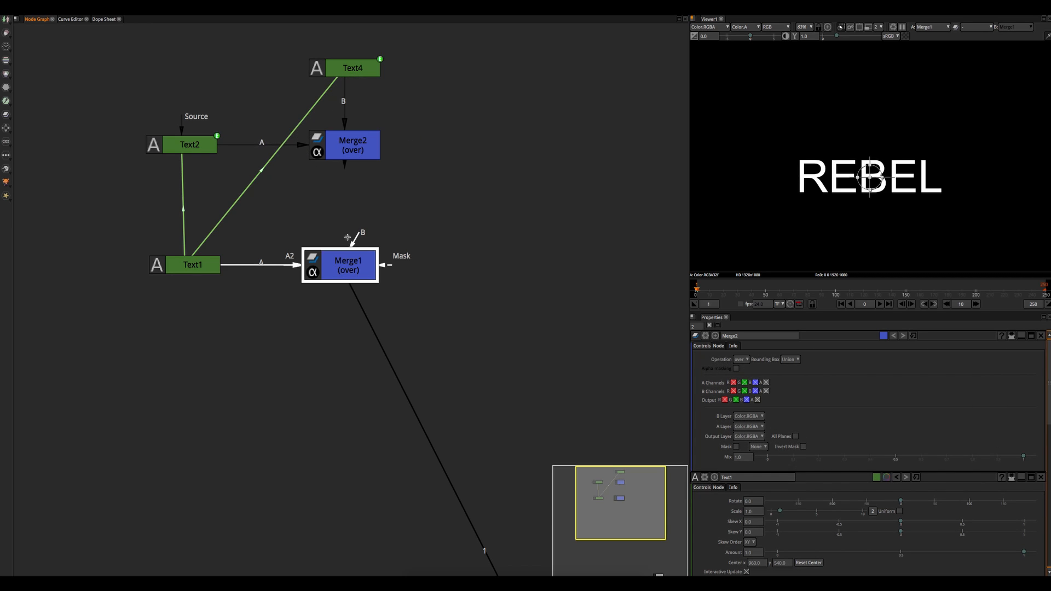
{"action": "left_click_drag", "start_coordinate": [342, 247], "coordinate": [355, 148]}
{"action": "left_click", "coordinate": [348, 149]}
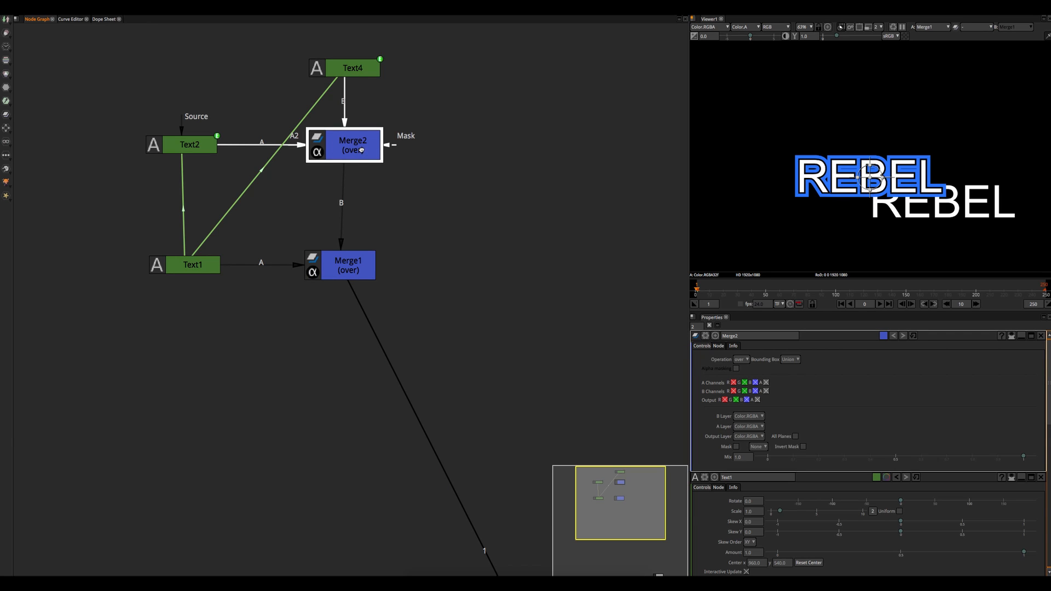
{"action": "left_click_drag", "start_coordinate": [344, 146], "coordinate": [346, 141]}
{"action": "left_click_drag", "start_coordinate": [336, 145], "coordinate": [340, 145]}
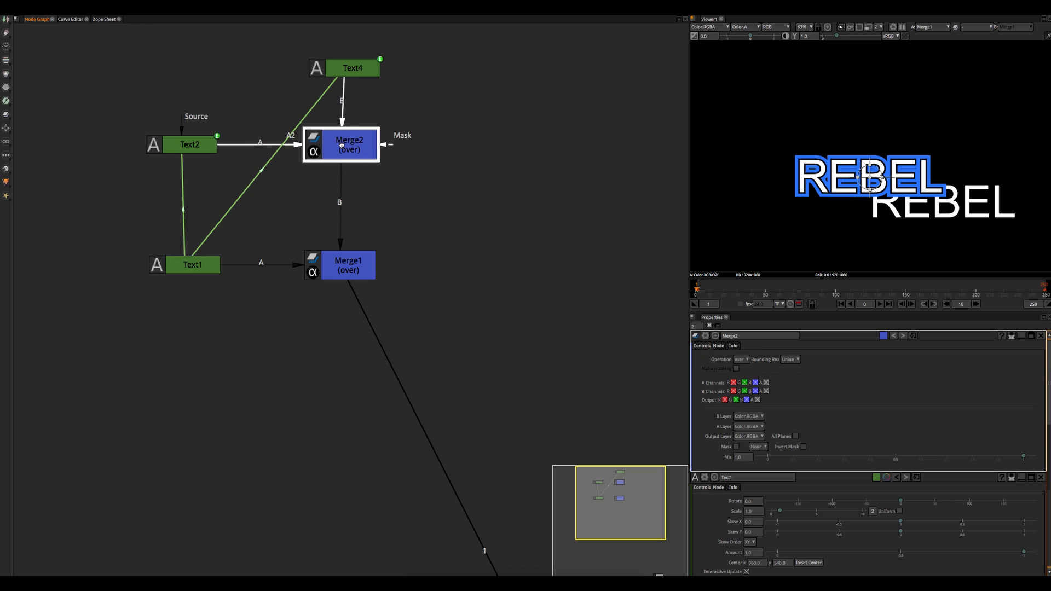
{"action": "left_click_drag", "start_coordinate": [351, 71], "coordinate": [348, 69]}
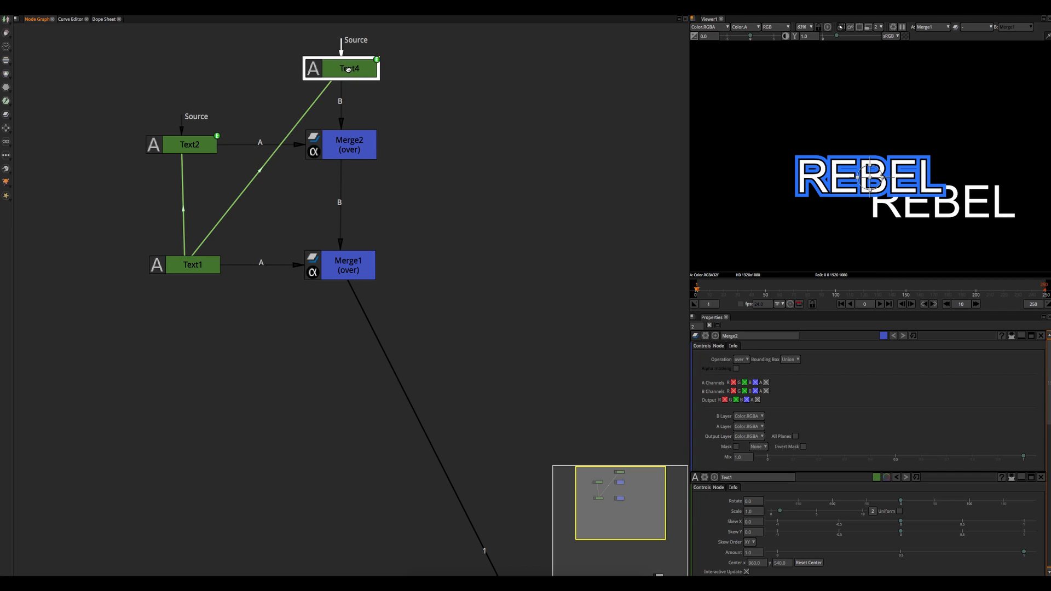
Enable Center Interact on Text4 to align its word with the other text layers.
{"action": "left_click", "coordinate": [357, 269]}
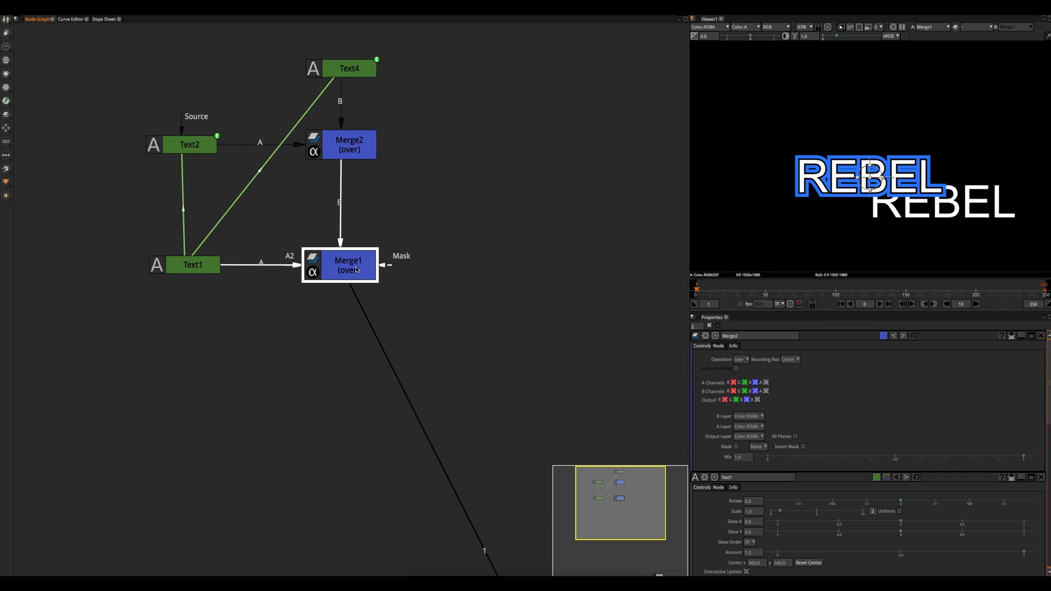
{"action": "left_click", "coordinate": [352, 72]}
{"action": "left_click", "coordinate": [811, 438]}
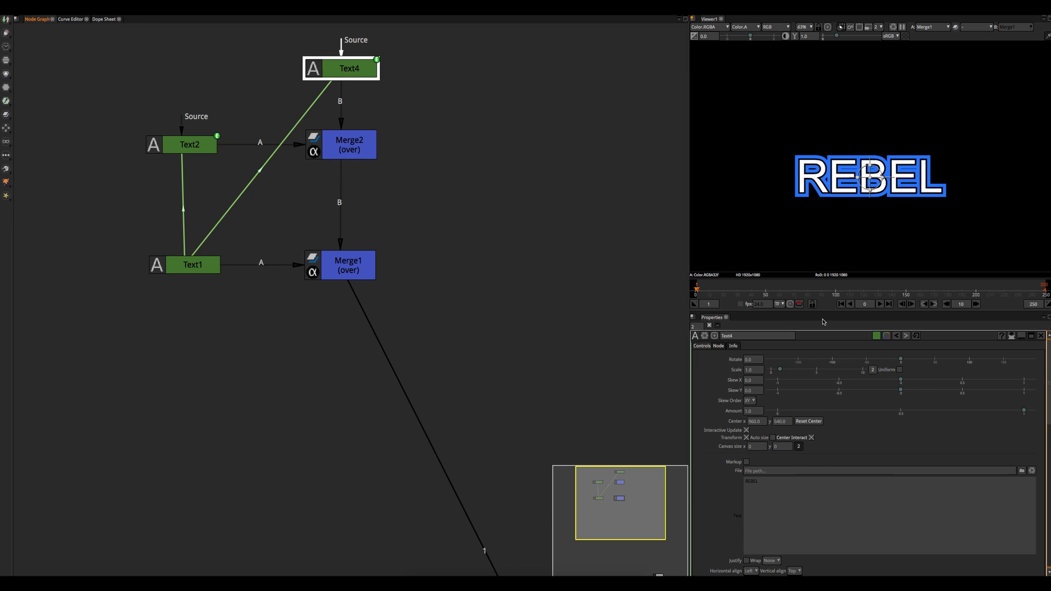
Set Text4's Stroke size to about 51 to form a thin outer outline around the title.
{"action": "scroll", "coordinate": [732, 535], "scroll_direction": "down", "scroll_amount": 5}
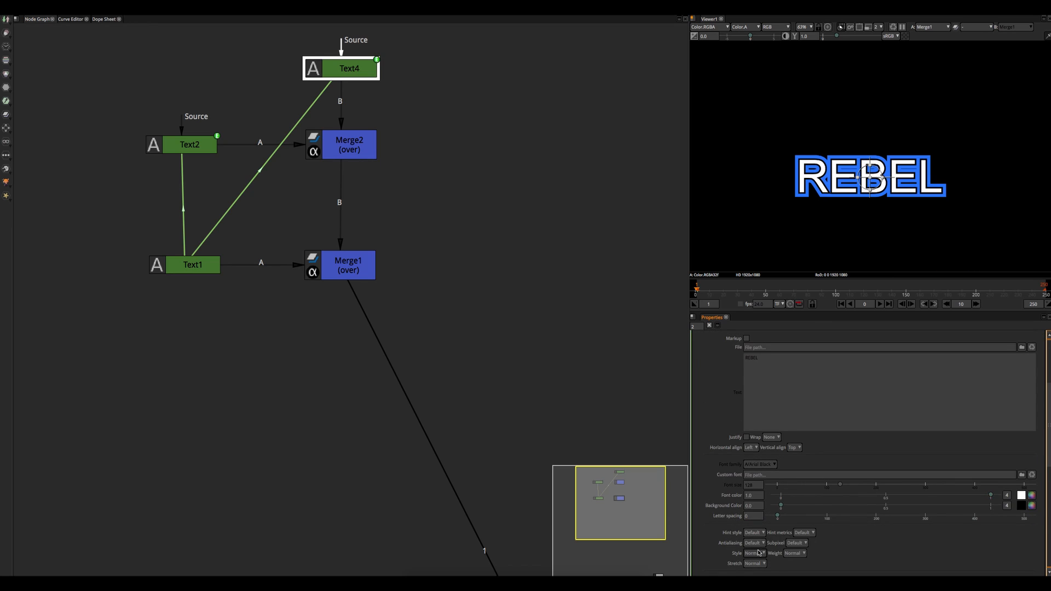
{"action": "left_click_drag", "start_coordinate": [778, 481], "coordinate": [974, 482]}
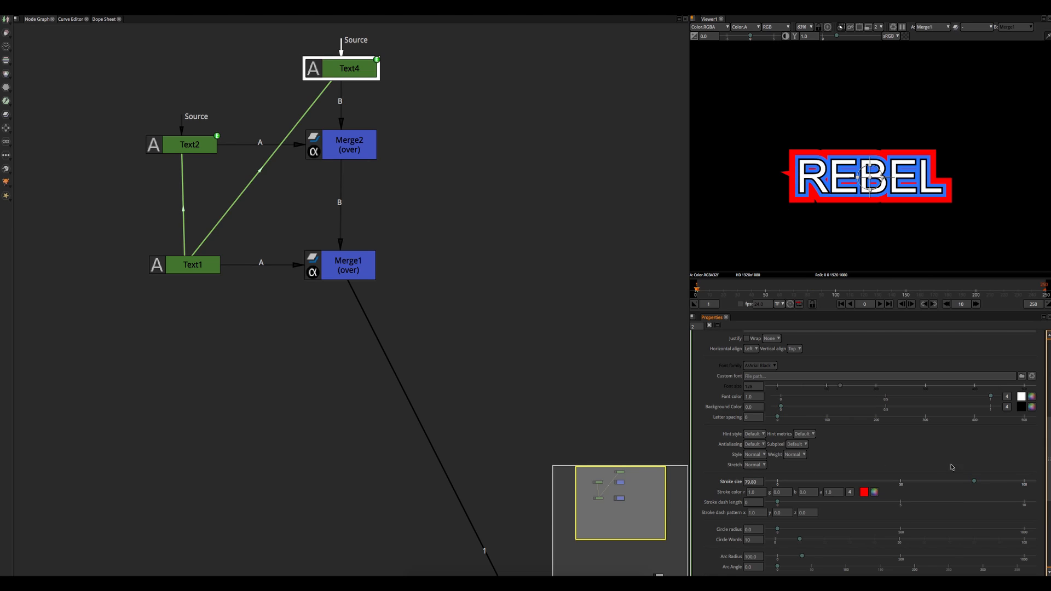
{"action": "left_click_drag", "start_coordinate": [973, 482], "coordinate": [918, 483]}
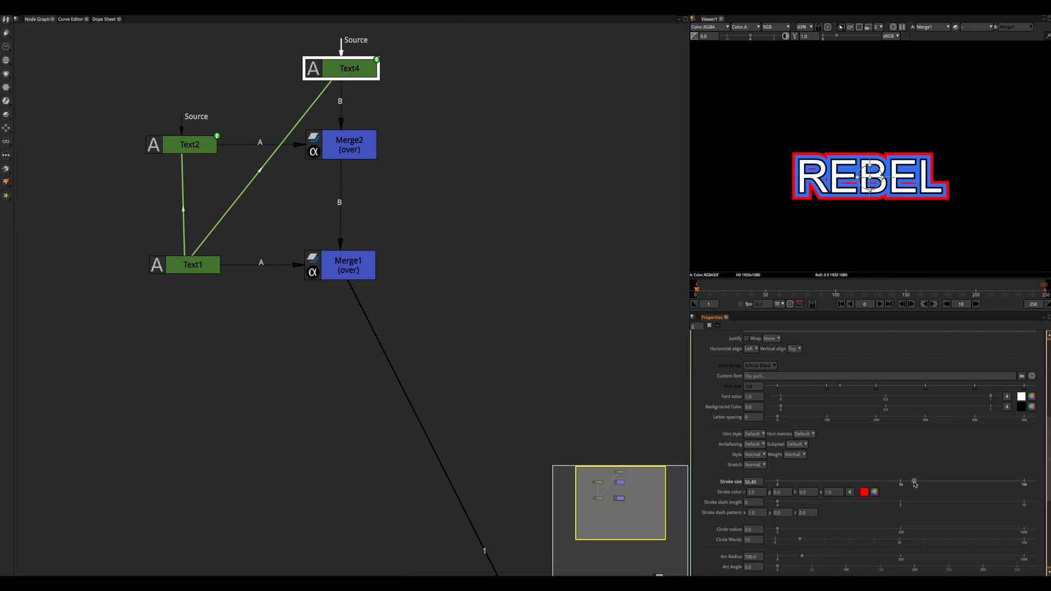
{"action": "left_click_drag", "start_coordinate": [917, 481], "coordinate": [903, 482]}
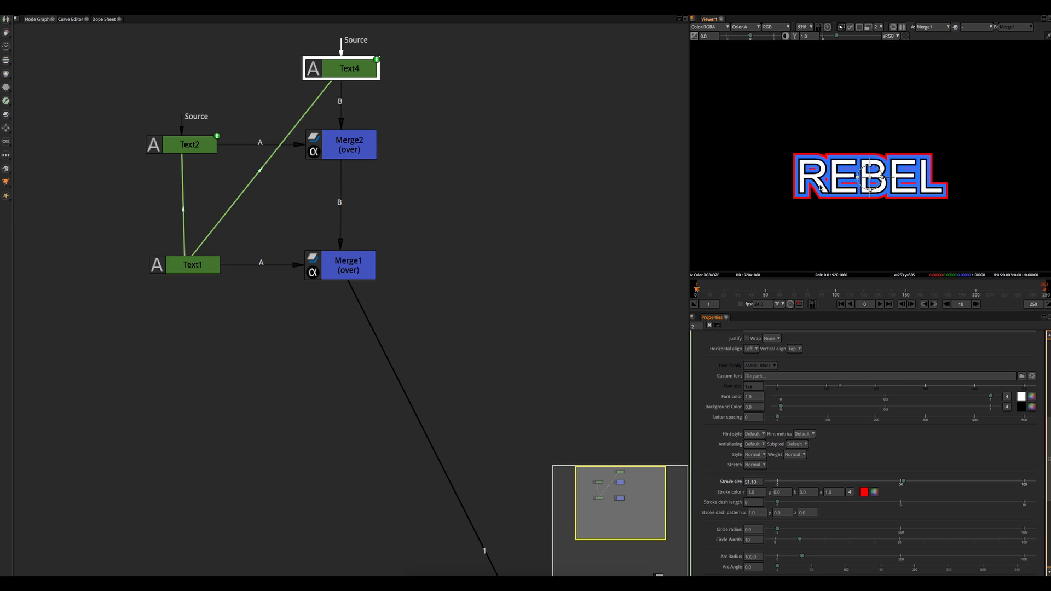
Change Text4's Stroke color to a saturated blue with red 20, green 35 and blue 255.
{"action": "left_click", "coordinate": [875, 492]}
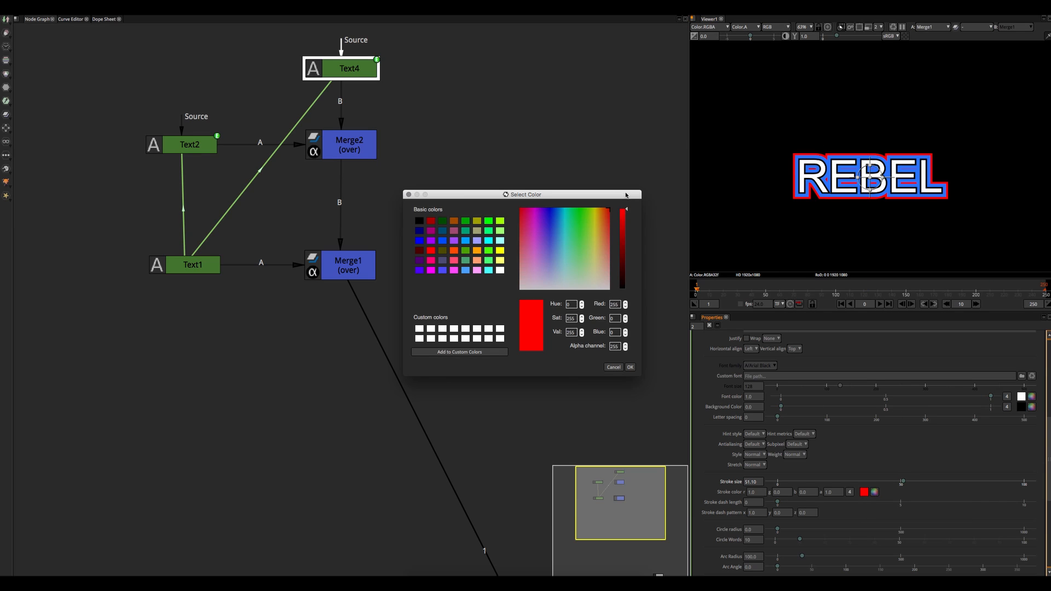
{"action": "left_click", "coordinate": [551, 215]}
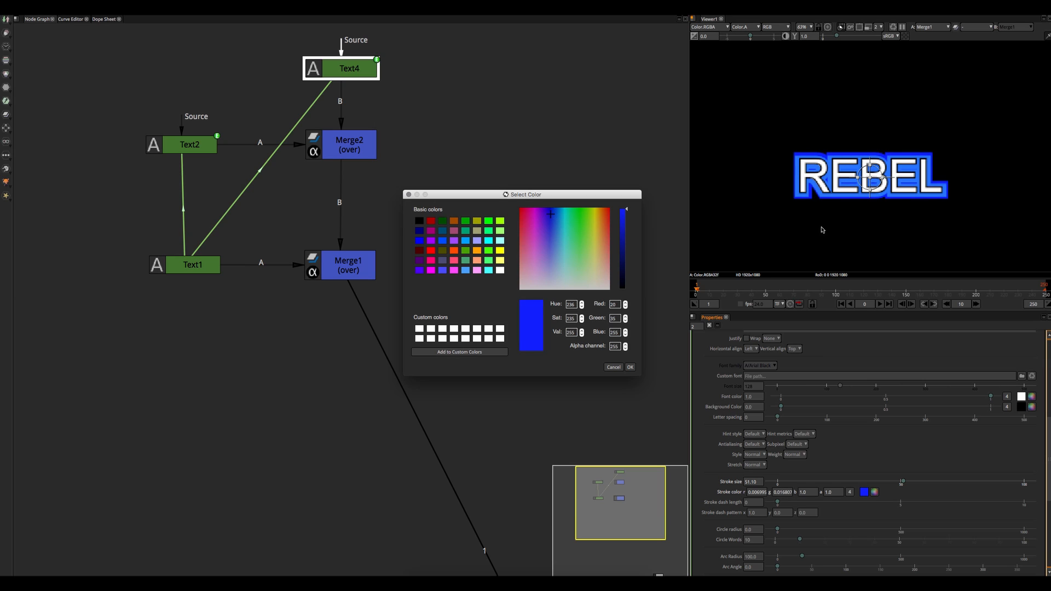
{"action": "left_click", "coordinate": [630, 367]}
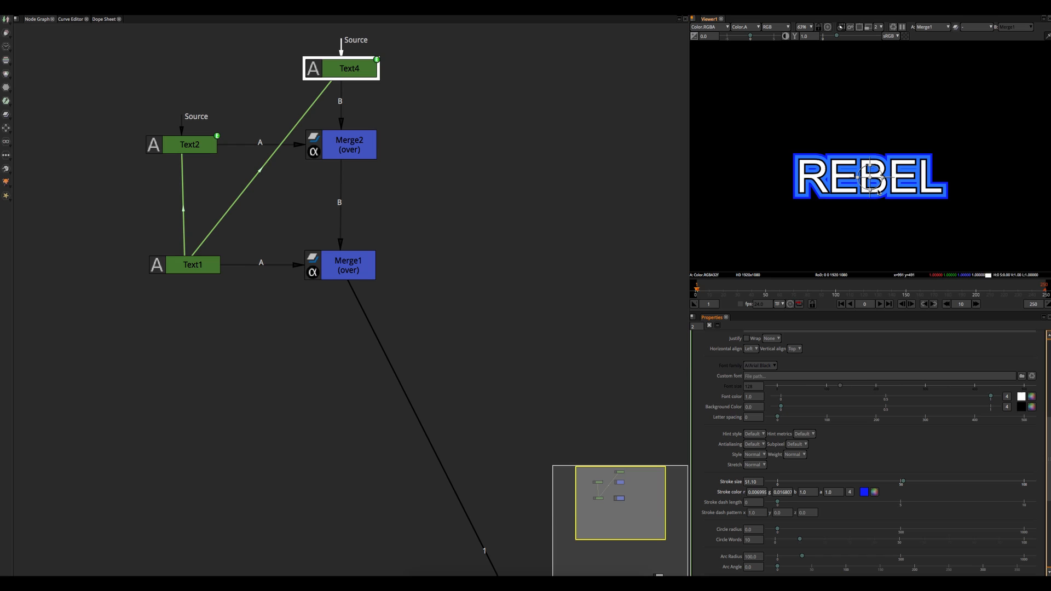
Add a Radial node in the empty area beside the merge nodes and display it in the viewer.
{"action": "key", "text": "f"}
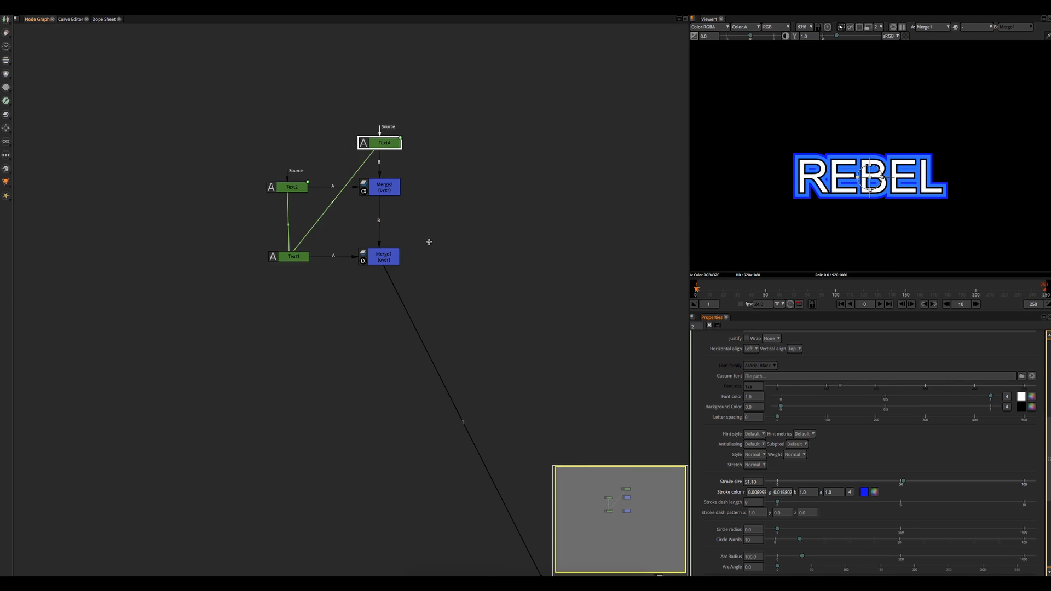
{"action": "left_click", "coordinate": [746, 212]}
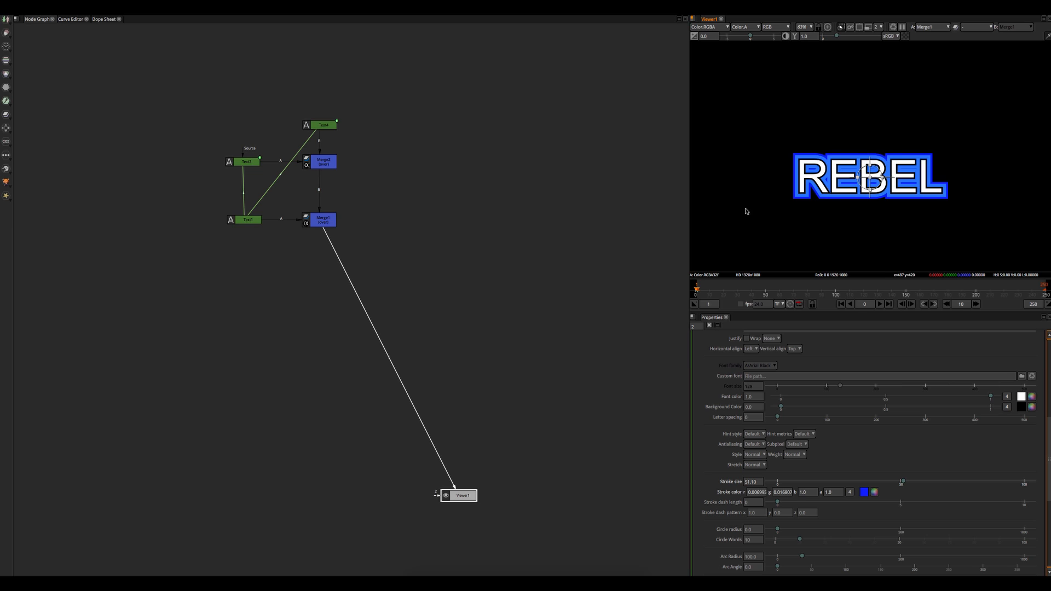
{"action": "key", "text": "f"}
{"action": "left_click", "coordinate": [450, 176]}
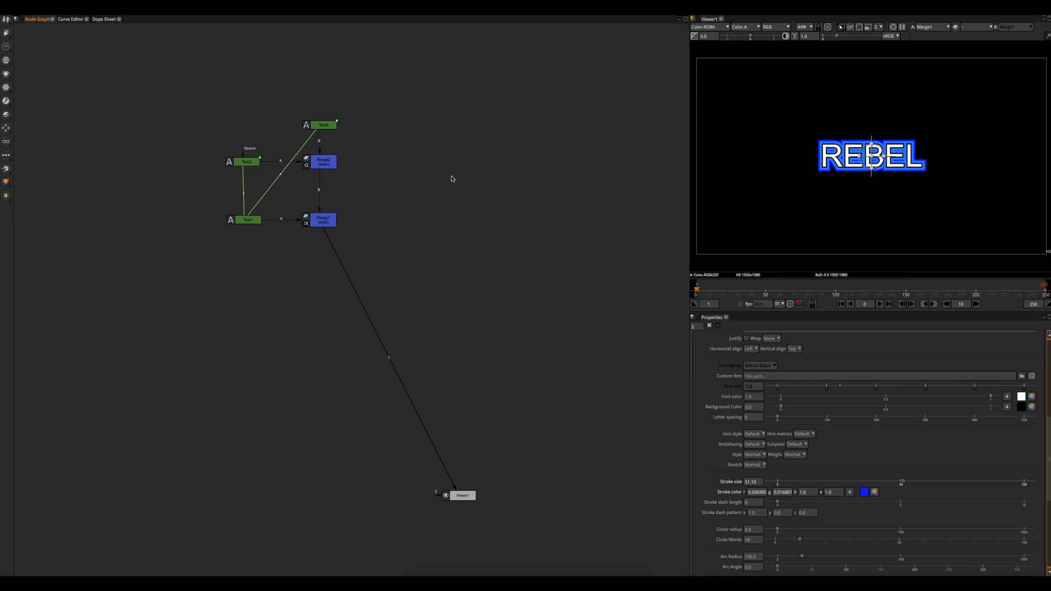
{"action": "key", "text": "Tab"}
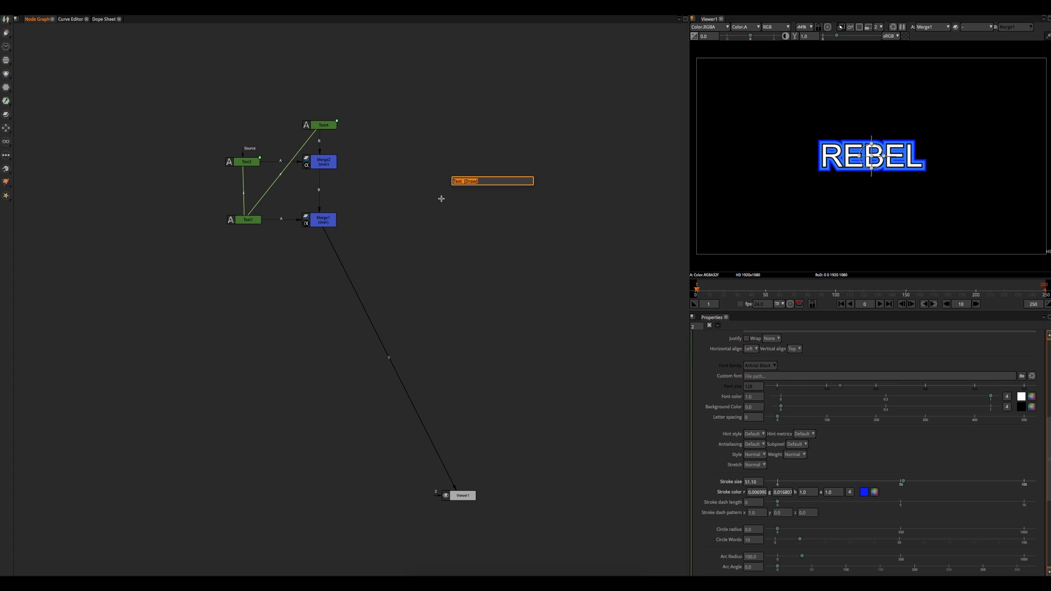
{"action": "key", "text": "Escape"}
{"action": "left_click", "coordinate": [8, 33]}
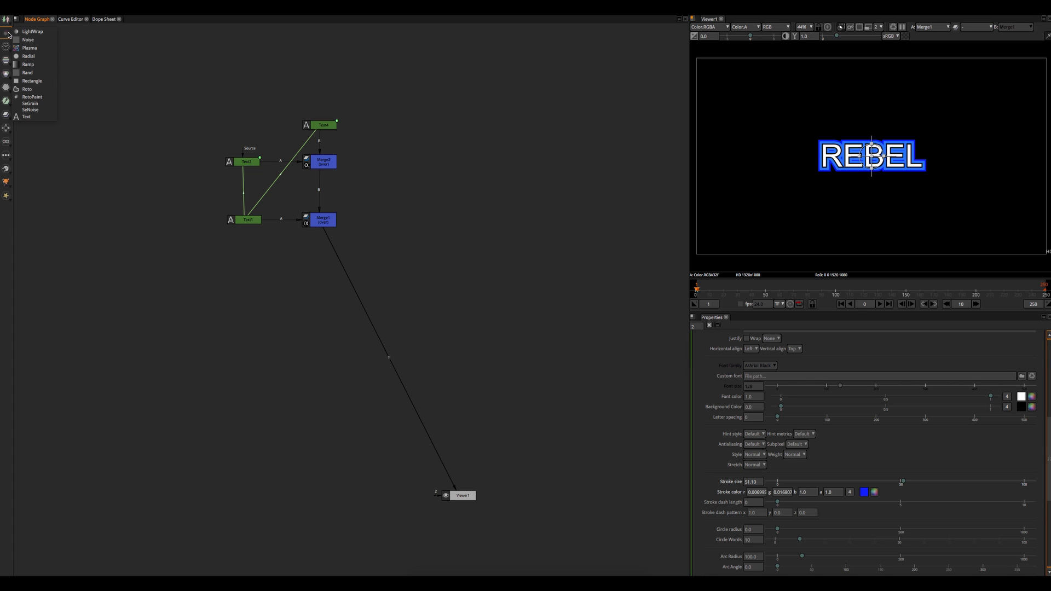
{"action": "left_click", "coordinate": [30, 57]}
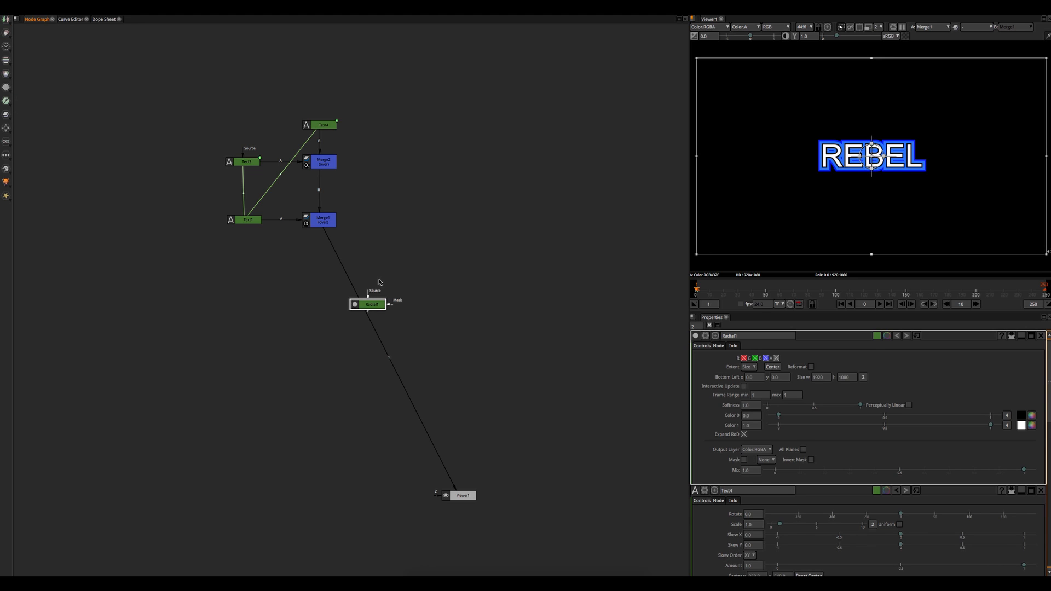
{"action": "left_click_drag", "start_coordinate": [368, 304], "coordinate": [441, 204]}
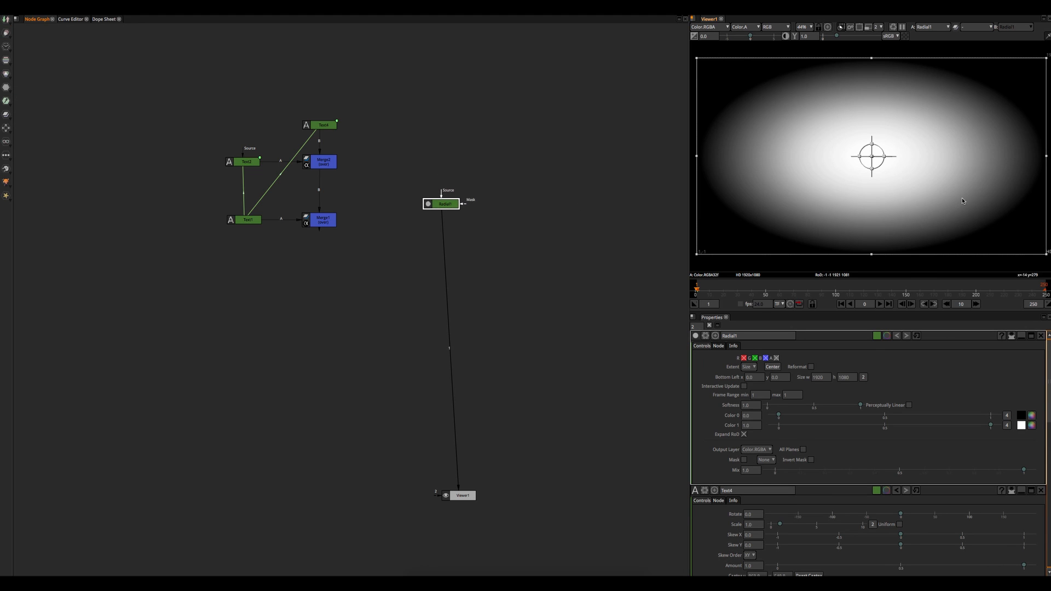
Set Radial1's Color 0 to a dark grey of about 0.067 for red, green and blue.
{"action": "left_click", "coordinate": [1031, 417]}
{"action": "left_click_drag", "start_coordinate": [627, 259], "coordinate": [627, 268]}
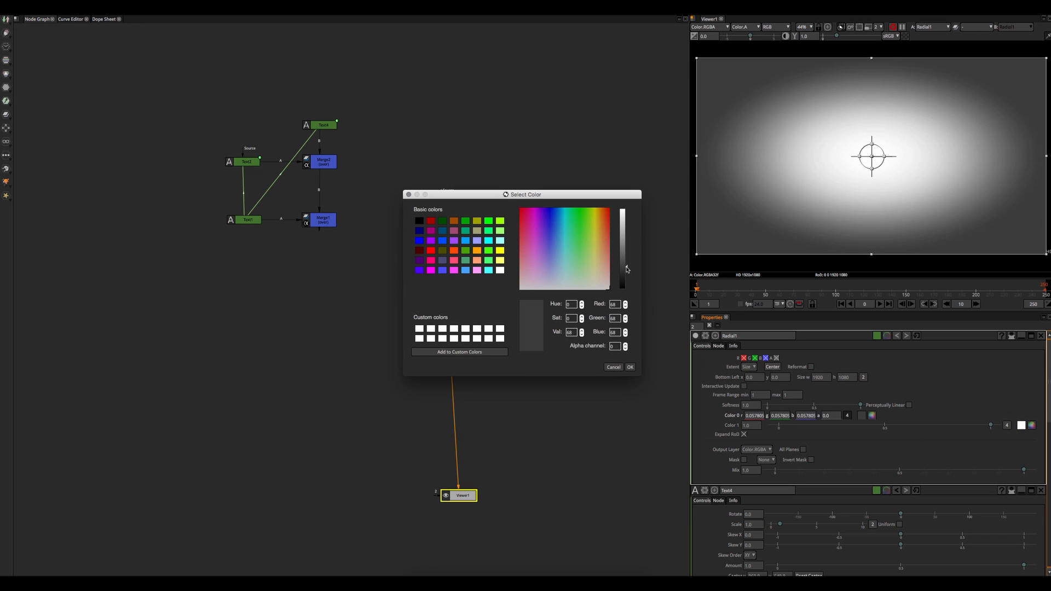
{"action": "left_click", "coordinate": [630, 367]}
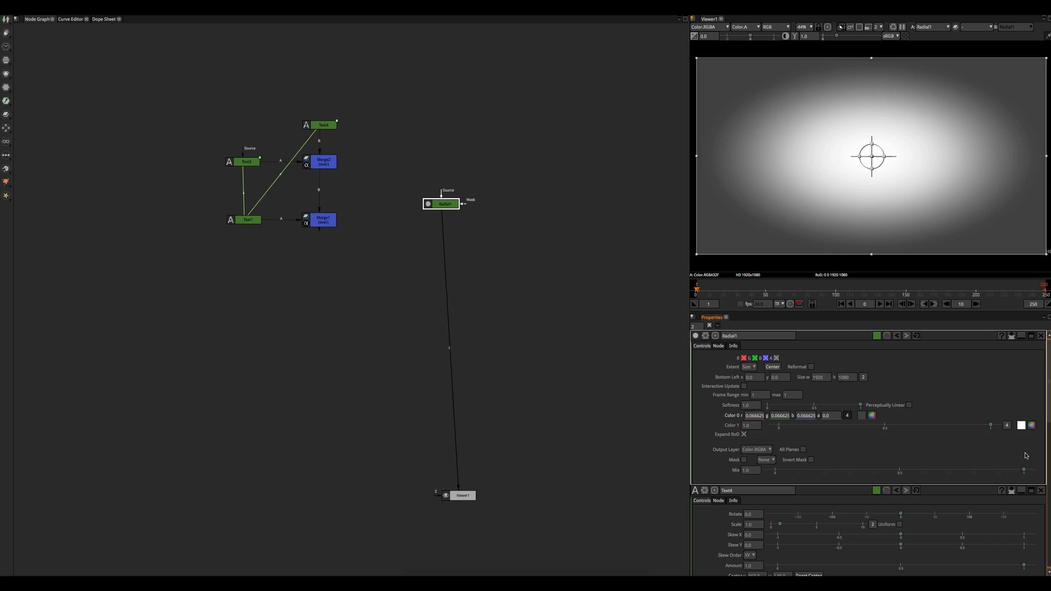
Set Radial1's Color 1 to a mid grey of 185 for red, green and blue.
{"action": "left_click", "coordinate": [1031, 425]}
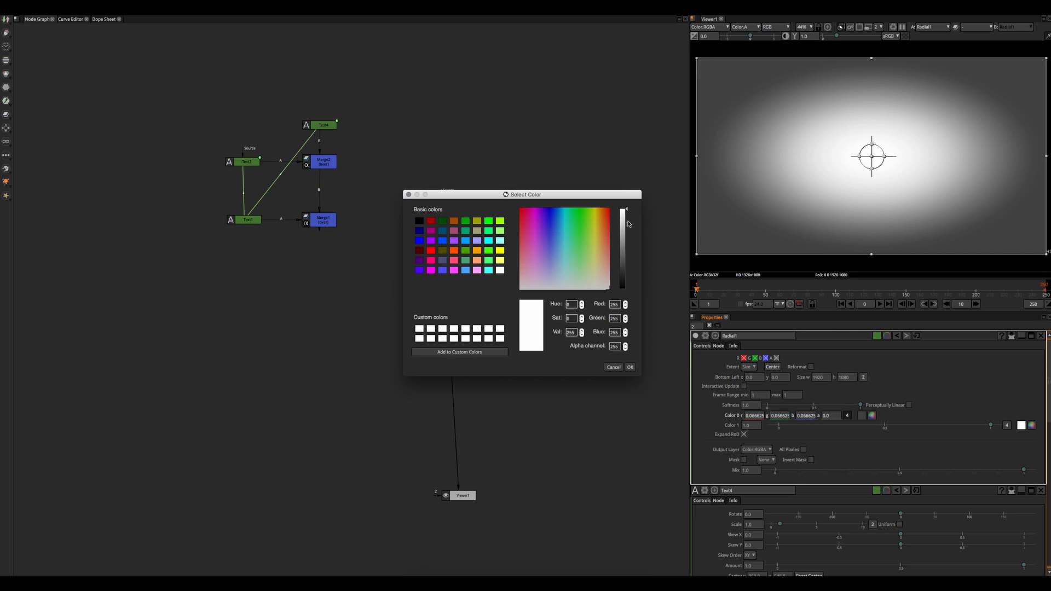
{"action": "left_click_drag", "start_coordinate": [628, 217], "coordinate": [627, 233]}
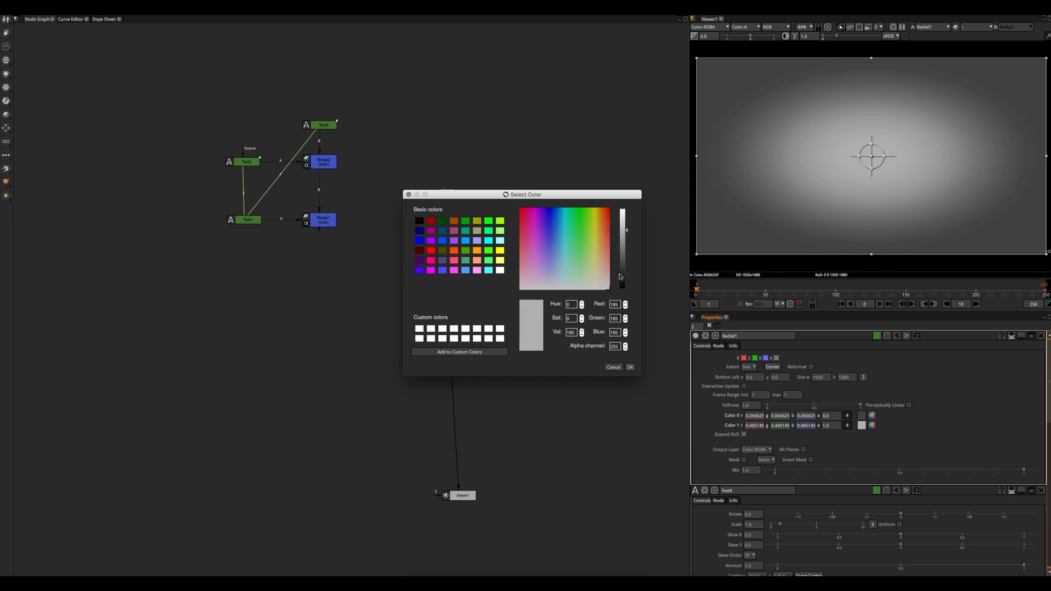
{"action": "left_click", "coordinate": [630, 367]}
Add a Merge node that composites Merge1's title over Radial1, place it below Radial1 and display it in the viewer.
{"action": "left_click", "coordinate": [327, 224]}
{"action": "key", "text": "m"}
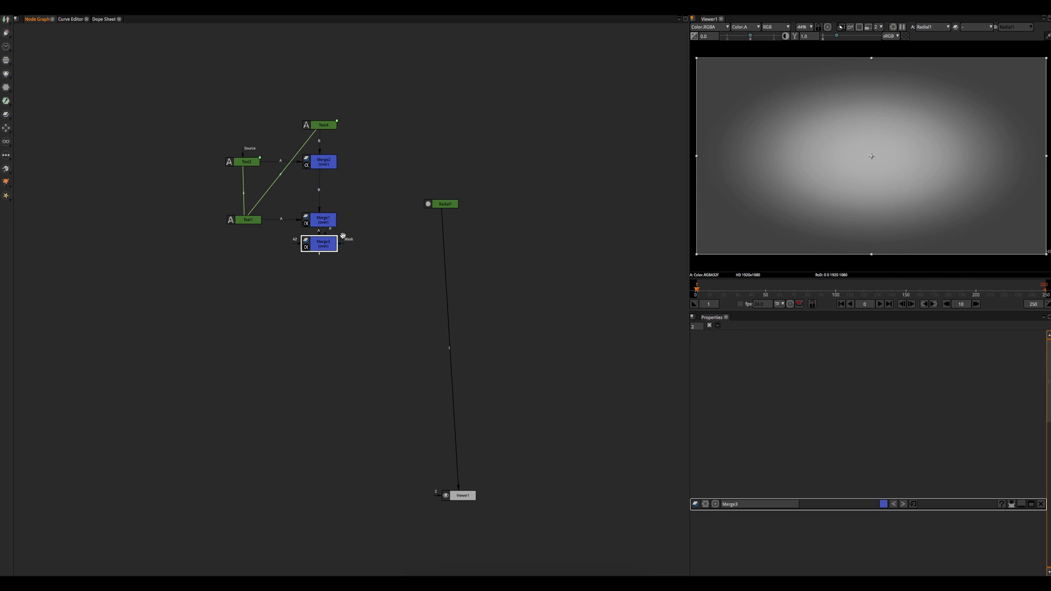
{"action": "left_click_drag", "start_coordinate": [322, 244], "coordinate": [438, 303]}
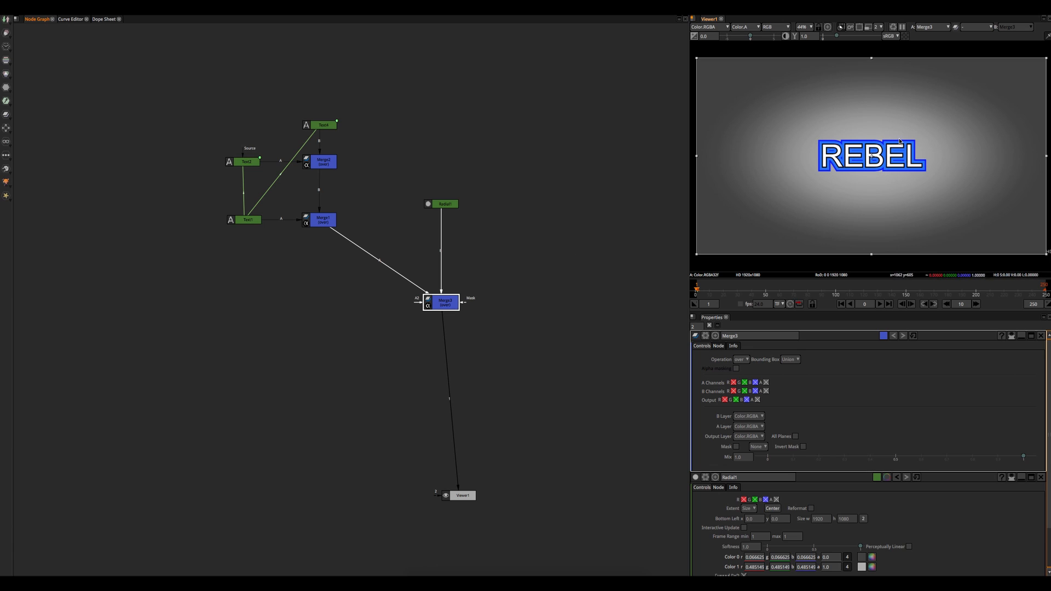
Add an unconnected Merge node below Merge1, and a ColorCorrect node followed by a Transform node between the two merges.
{"action": "left_click", "coordinate": [375, 231]}
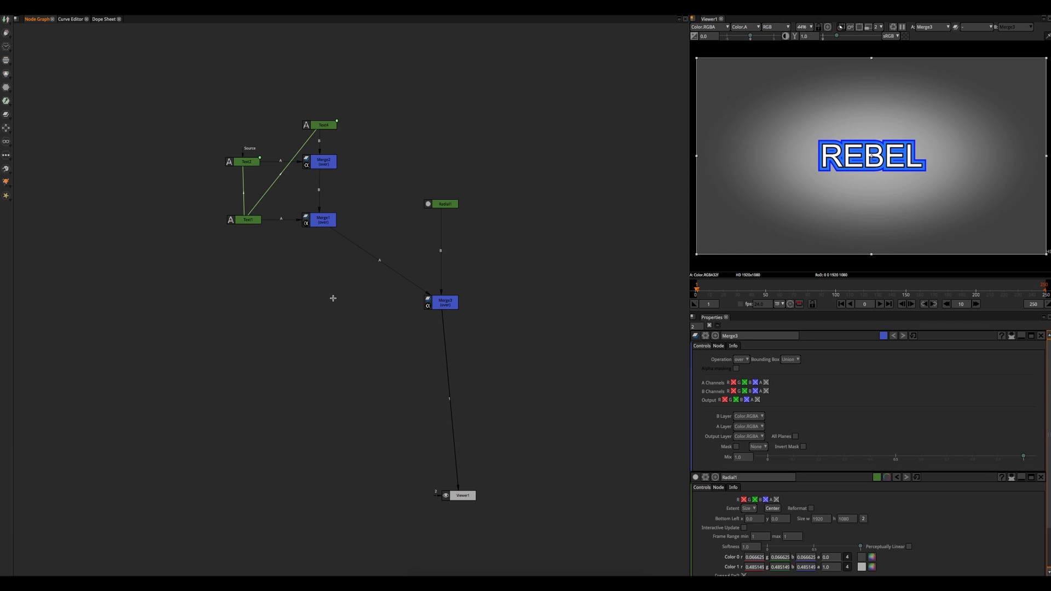
{"action": "key", "text": "m"}
{"action": "left_click_drag", "start_coordinate": [349, 302], "coordinate": [334, 281]}
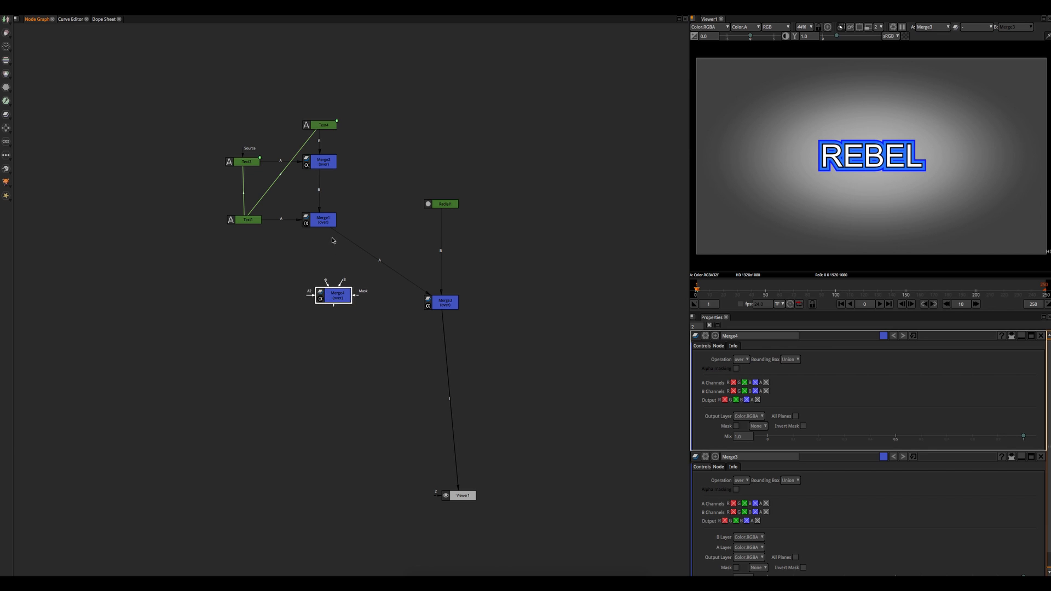
{"action": "left_click", "coordinate": [332, 240]}
{"action": "key", "text": "c"}
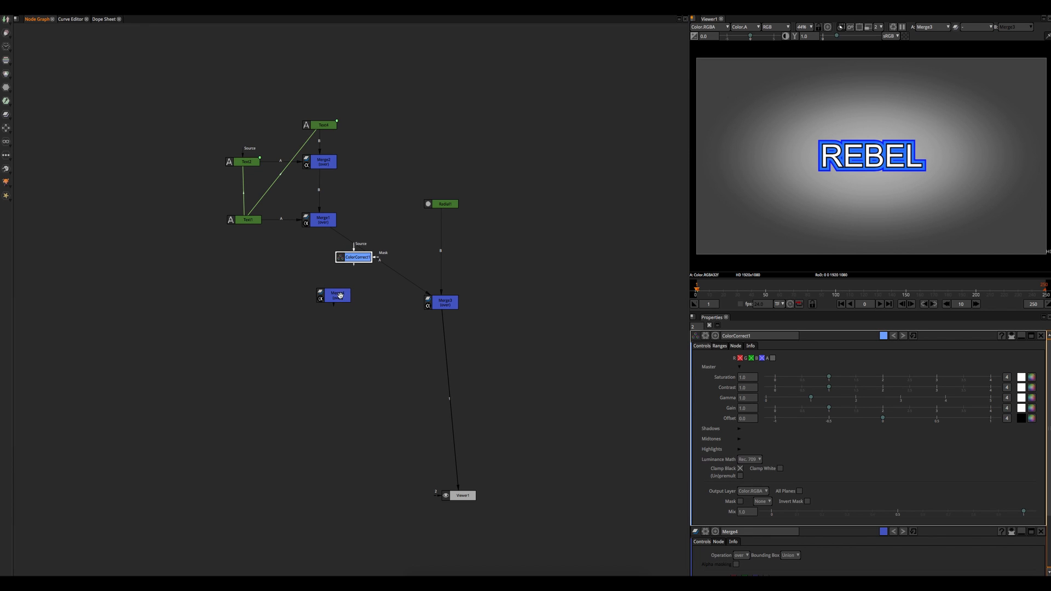
{"action": "left_click", "coordinate": [357, 269]}
{"action": "left_click", "coordinate": [356, 260]}
{"action": "key", "text": "t"}
Wire Merge1 through ColorCorrect1 and Transform1 into Merge4's B input and directly into its A input, feeding Merge4 into Merge3.
{"action": "left_click_drag", "start_coordinate": [335, 296], "coordinate": [361, 274]}
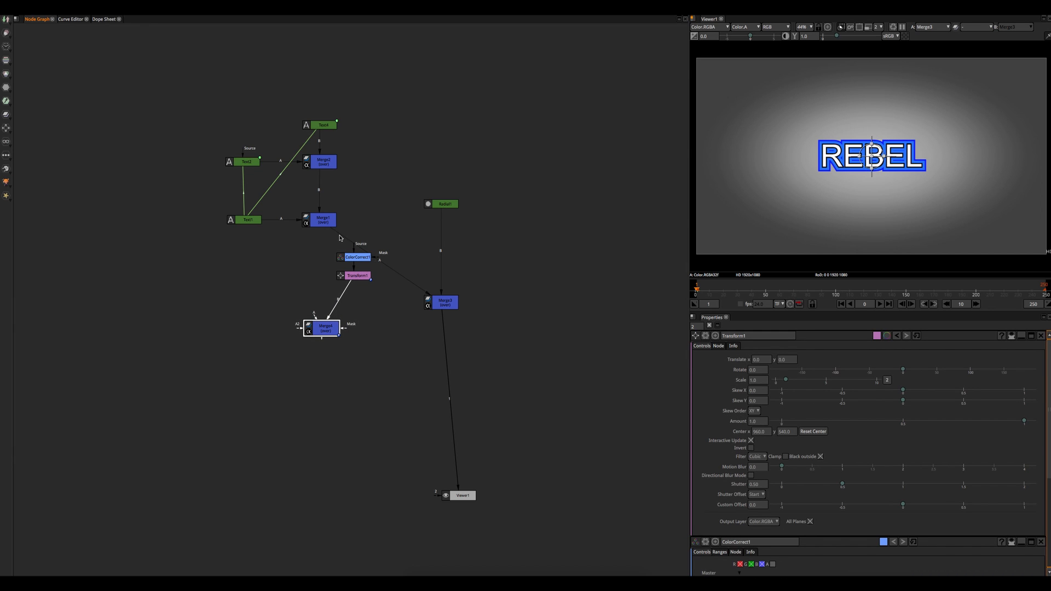
{"action": "left_click_drag", "start_coordinate": [328, 326], "coordinate": [329, 328]}
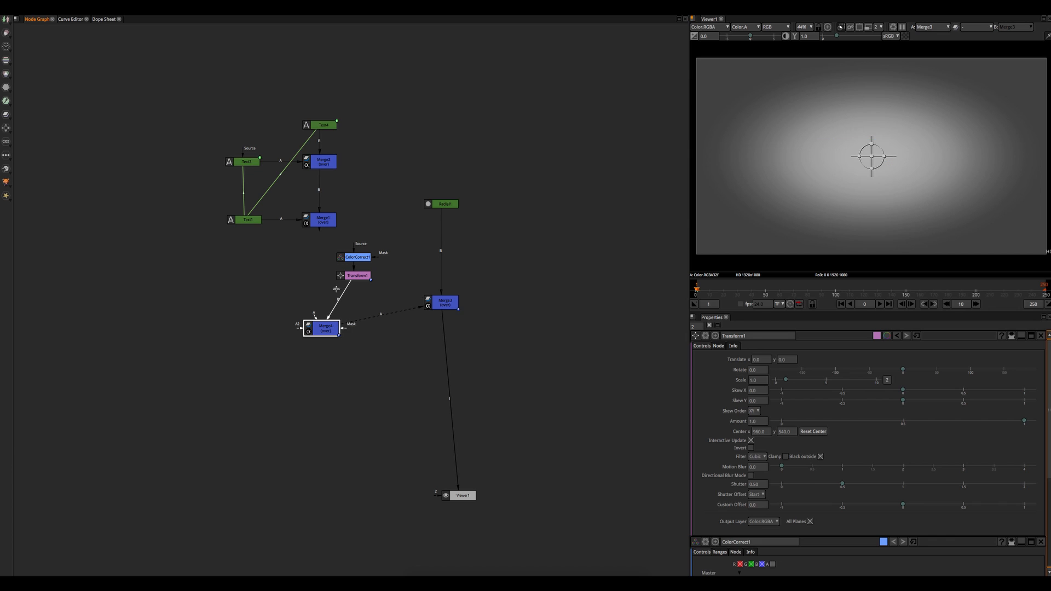
{"action": "left_click_drag", "start_coordinate": [357, 244], "coordinate": [328, 224]}
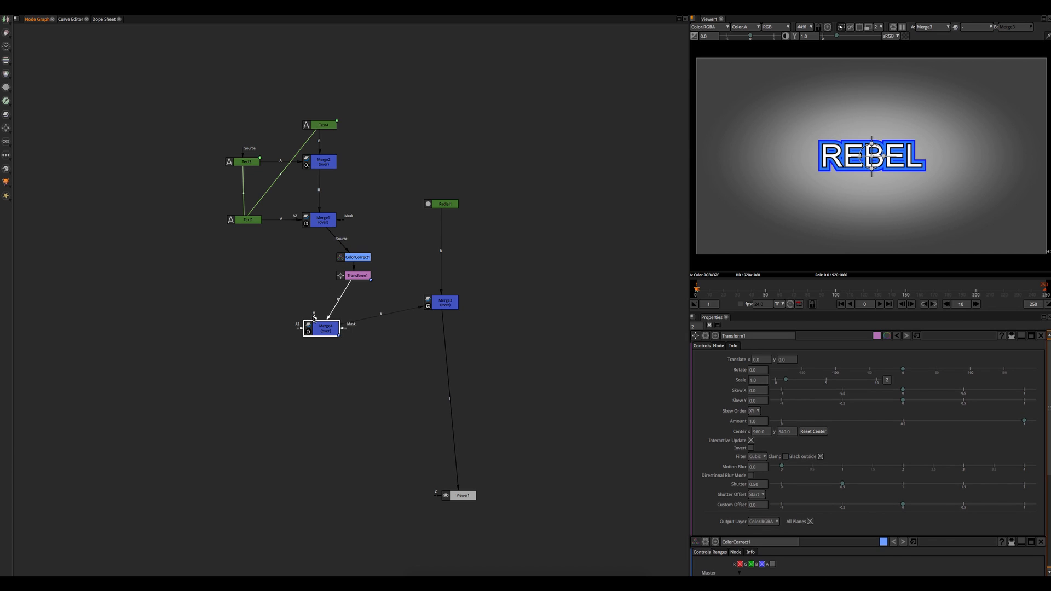
{"action": "mouse_move", "coordinate": [314, 316]}
{"action": "left_mouse_down"}
{"action": "mouse_move", "coordinate": [316, 219]}
{"action": "mouse_move", "coordinate": [327, 322]}
{"action": "mouse_move", "coordinate": [328, 308]}
{"action": "left_mouse_up"}
Darken the duplicate title to black with ColorCorrect1's Gain and offset it with Transform1 by x 14 and y -14.
{"action": "double_click", "coordinate": [360, 257]}
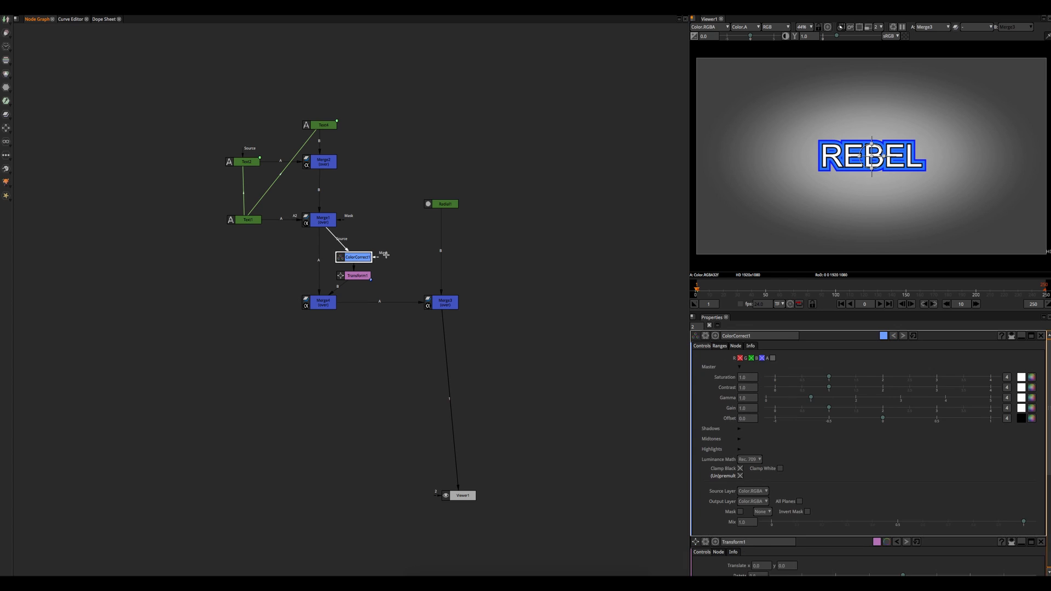
{"action": "left_click_drag", "start_coordinate": [821, 409], "coordinate": [775, 409]}
{"action": "double_click", "coordinate": [349, 276]}
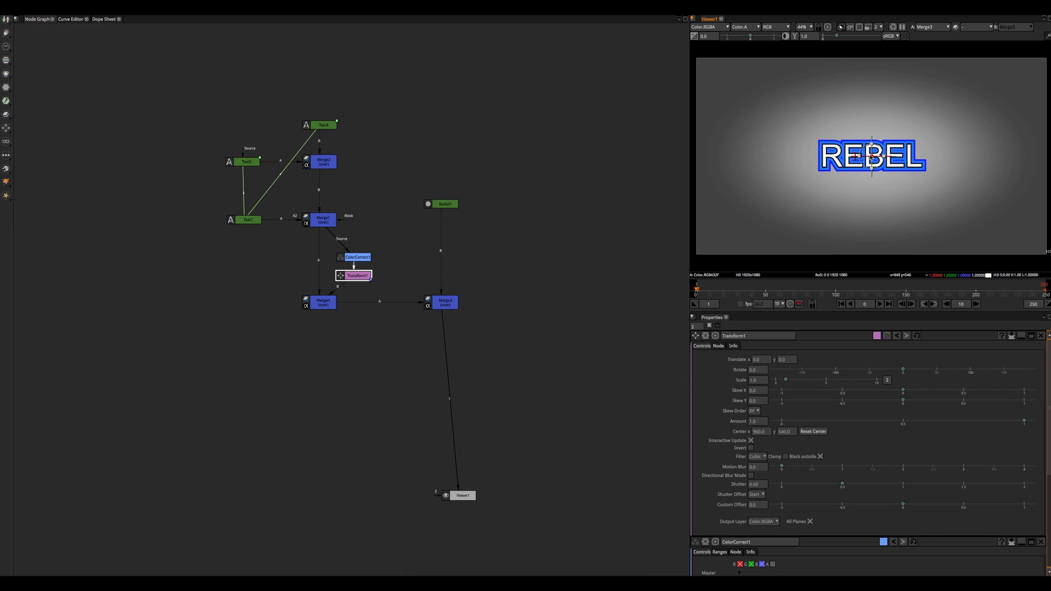
{"action": "left_click_drag", "start_coordinate": [871, 157], "coordinate": [875, 161]}
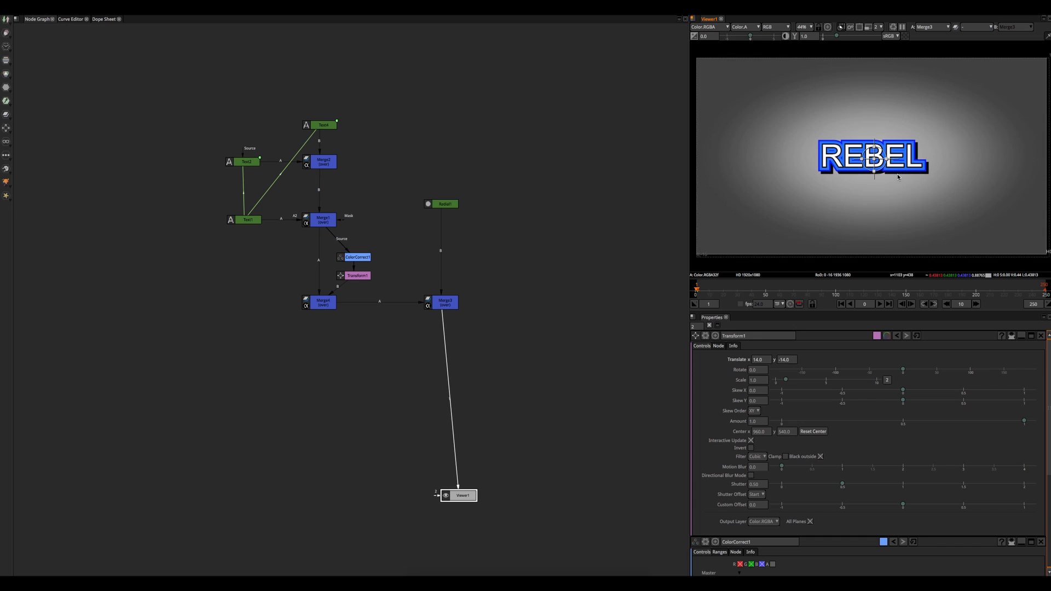
{"action": "scroll", "coordinate": [898, 177], "scroll_direction": "up", "scroll_amount": 2}
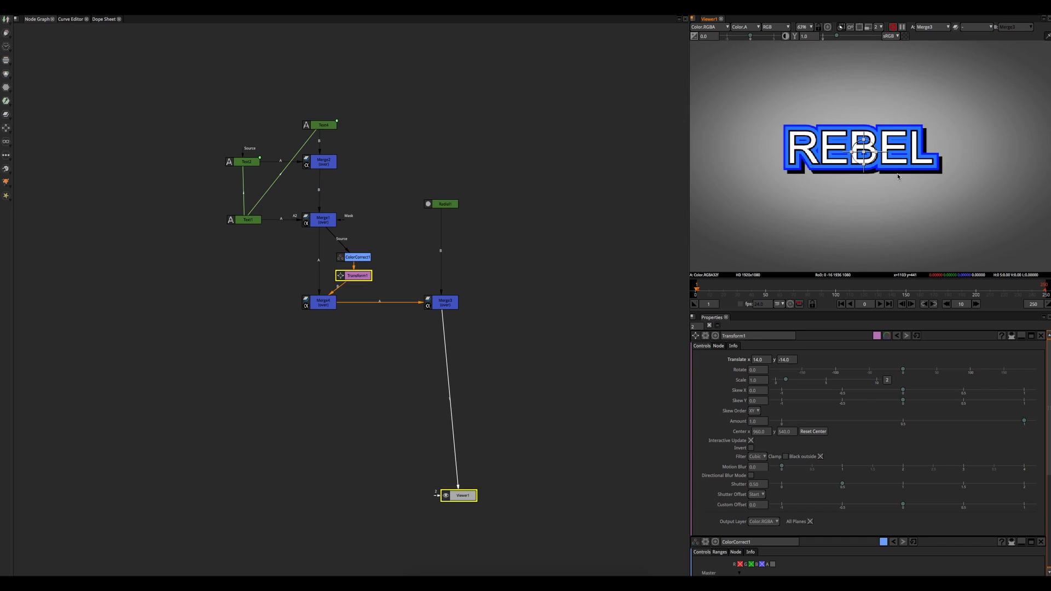
Add a Blur node after Transform1 and set its Size to about 10.5 to soften the shadow.
{"action": "left_click", "coordinate": [363, 279]}
{"action": "key", "text": "b"}
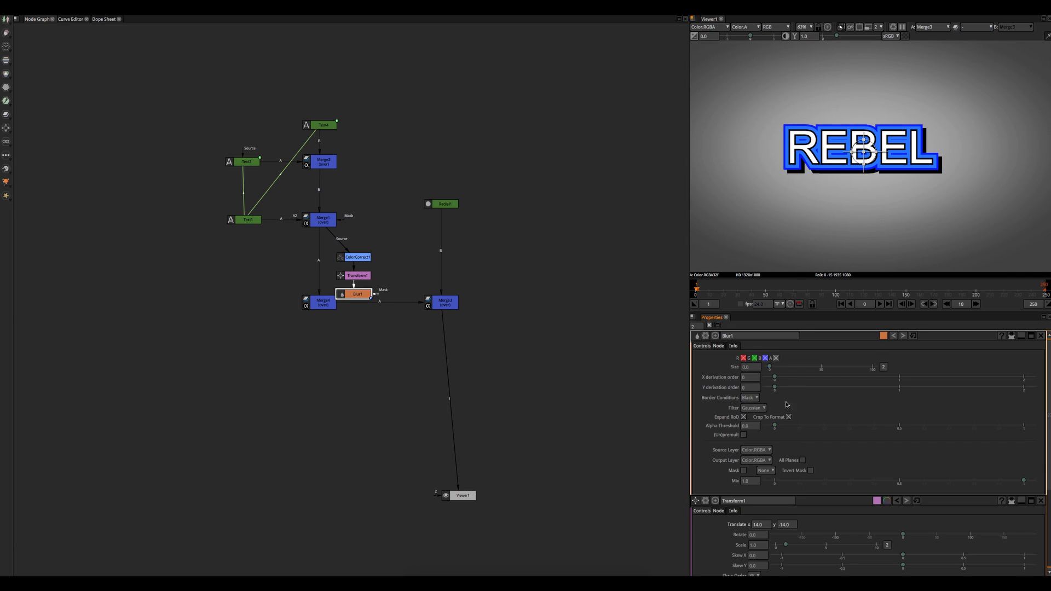
{"action": "left_click_drag", "start_coordinate": [770, 368], "coordinate": [782, 373]}
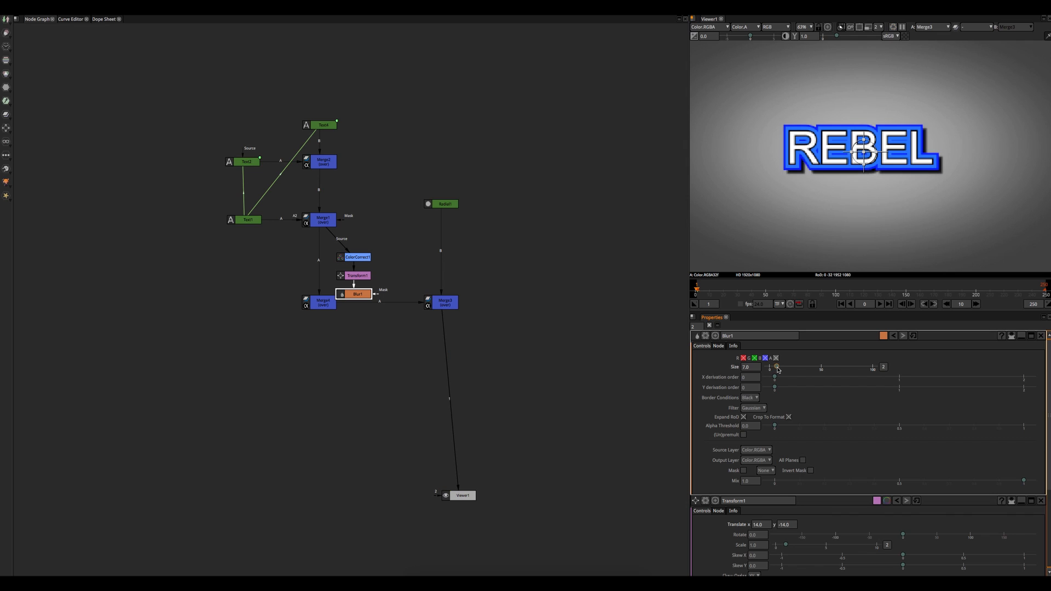
{"action": "left_click", "coordinate": [809, 222]}
{"action": "scroll", "coordinate": [827, 187], "scroll_direction": "up", "scroll_amount": 1}
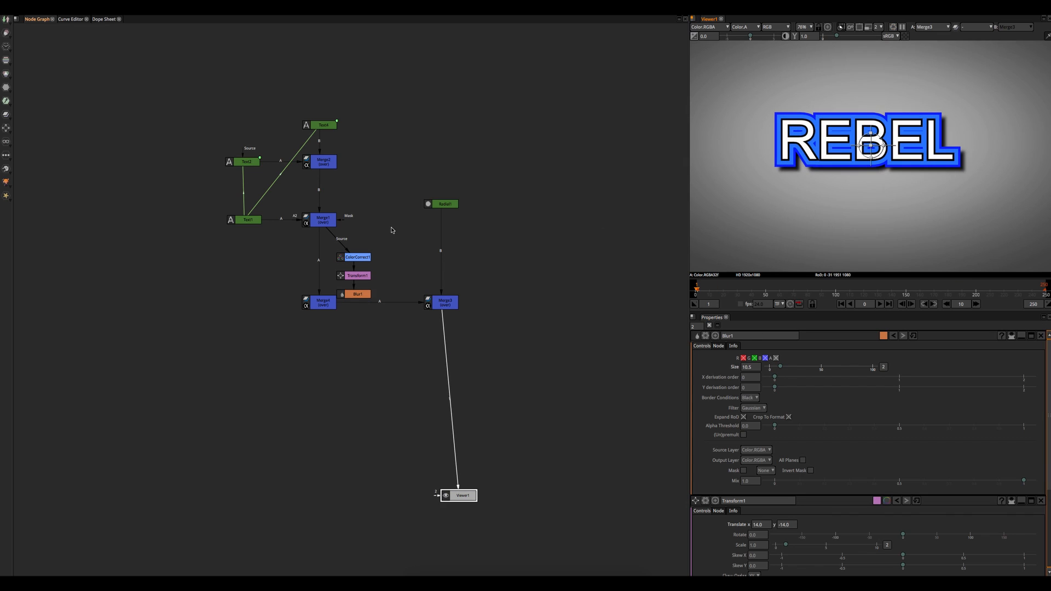
Move Merge4, Merge3 and Radial1 lower in the node graph to make room below the shadow branch.
{"action": "left_click_drag", "start_coordinate": [328, 310], "coordinate": [320, 343]}
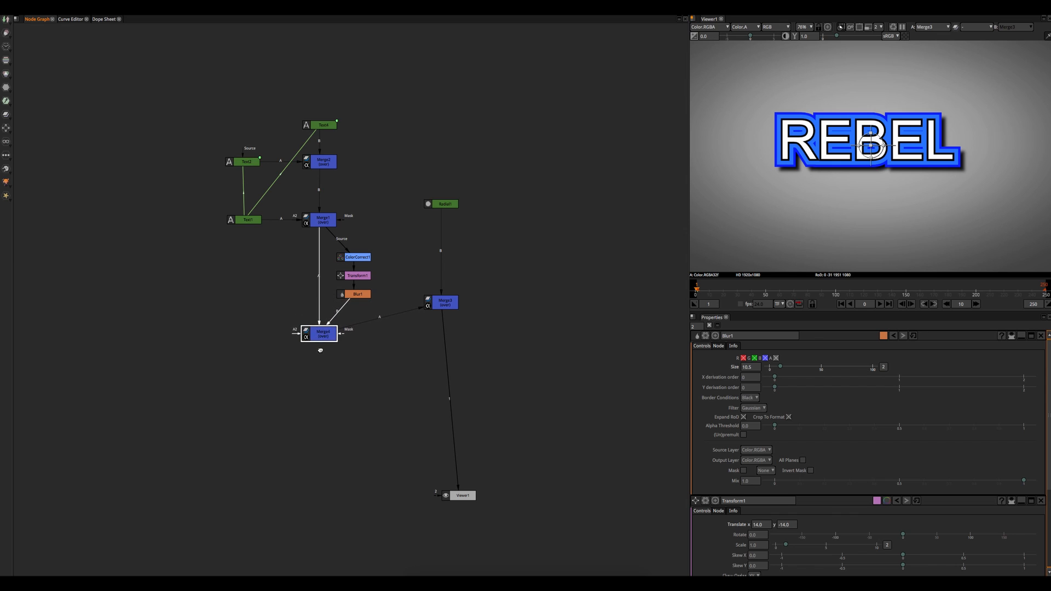
{"action": "left_click_drag", "start_coordinate": [449, 310], "coordinate": [444, 343]}
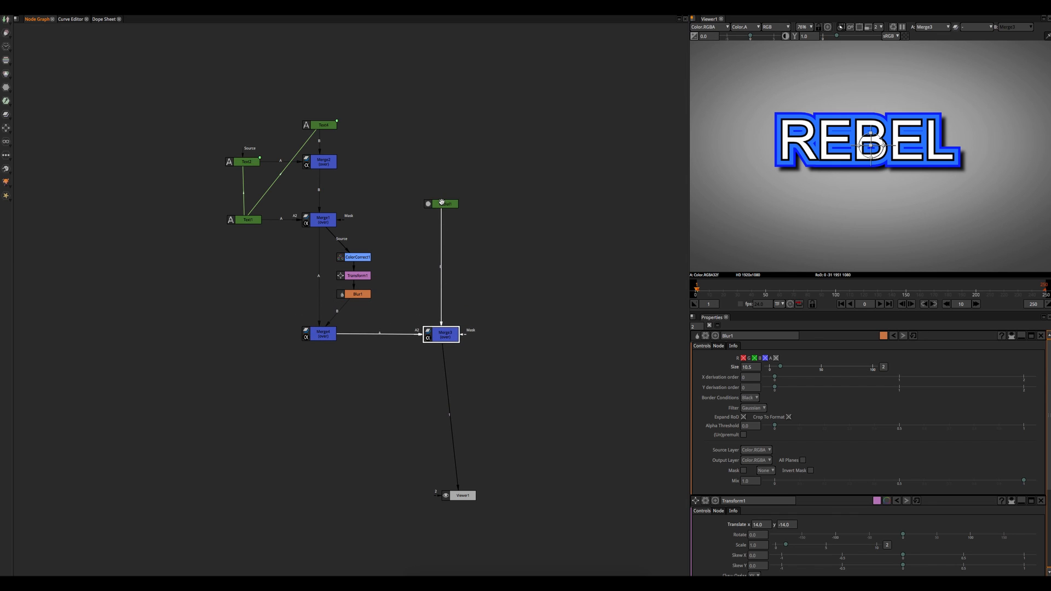
{"action": "left_click_drag", "start_coordinate": [442, 202], "coordinate": [442, 261]}
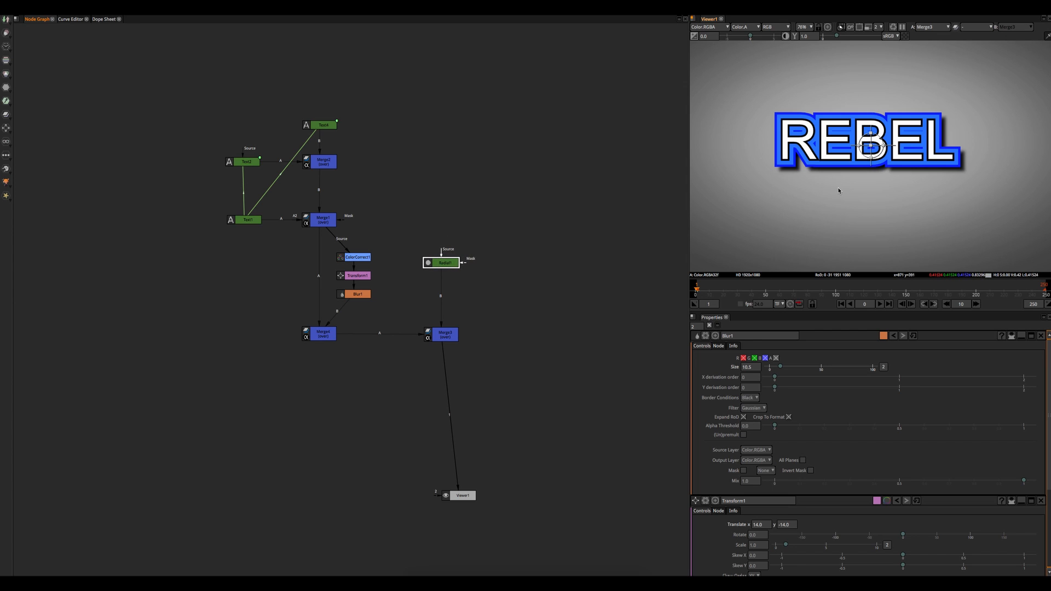
{"action": "scroll", "coordinate": [838, 191], "scroll_direction": "down", "scroll_amount": 6}
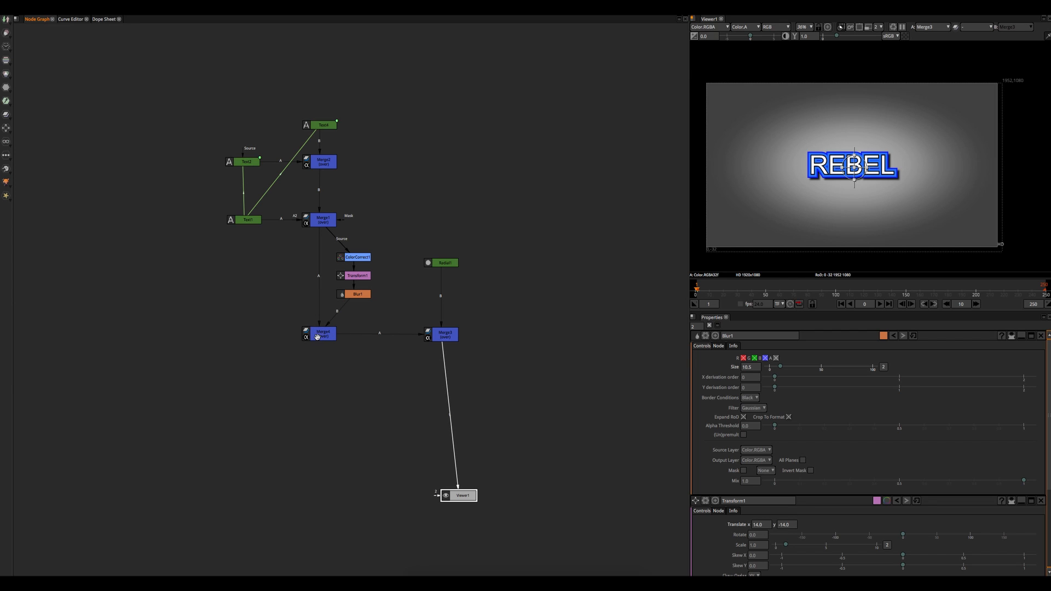
{"action": "left_click_drag", "start_coordinate": [316, 338], "coordinate": [318, 315]}
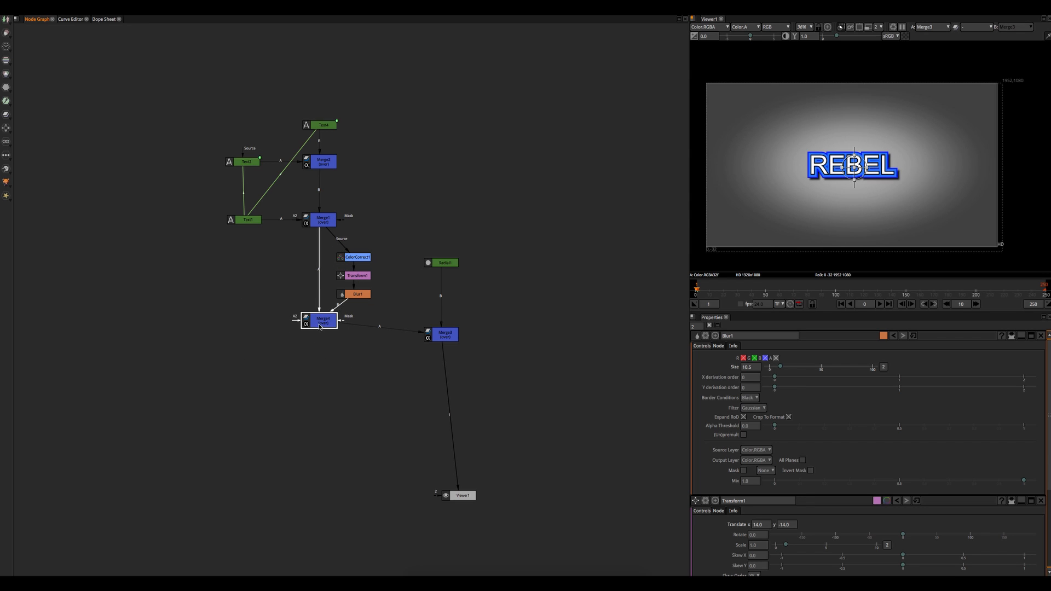
{"action": "left_click_drag", "start_coordinate": [319, 326], "coordinate": [320, 306]}
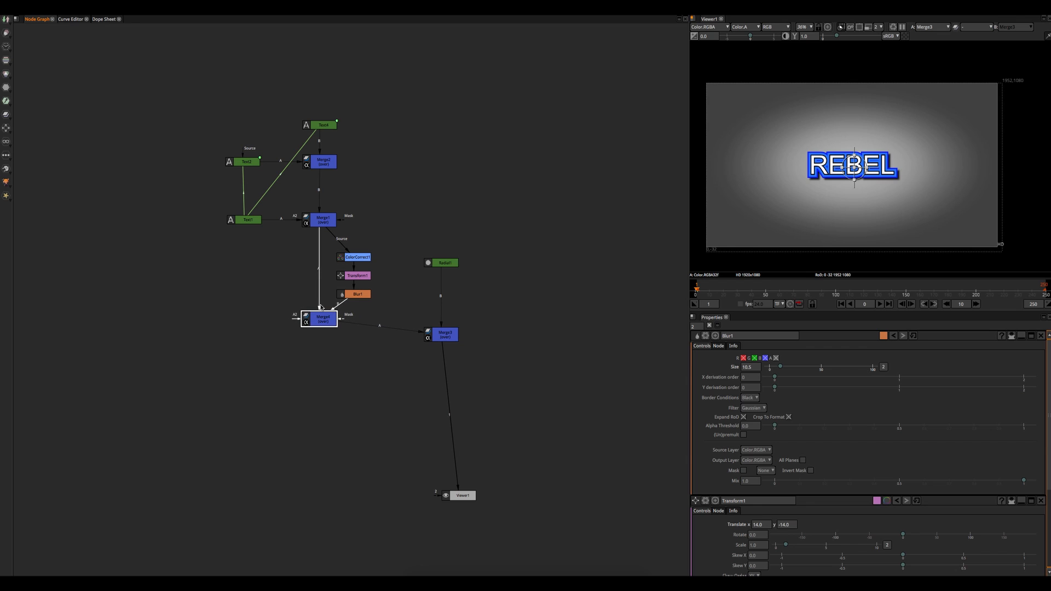
Insert a Card3D node between Merge4 and Merge3, and align Merge3 level with it.
{"action": "key", "text": "Tab"}
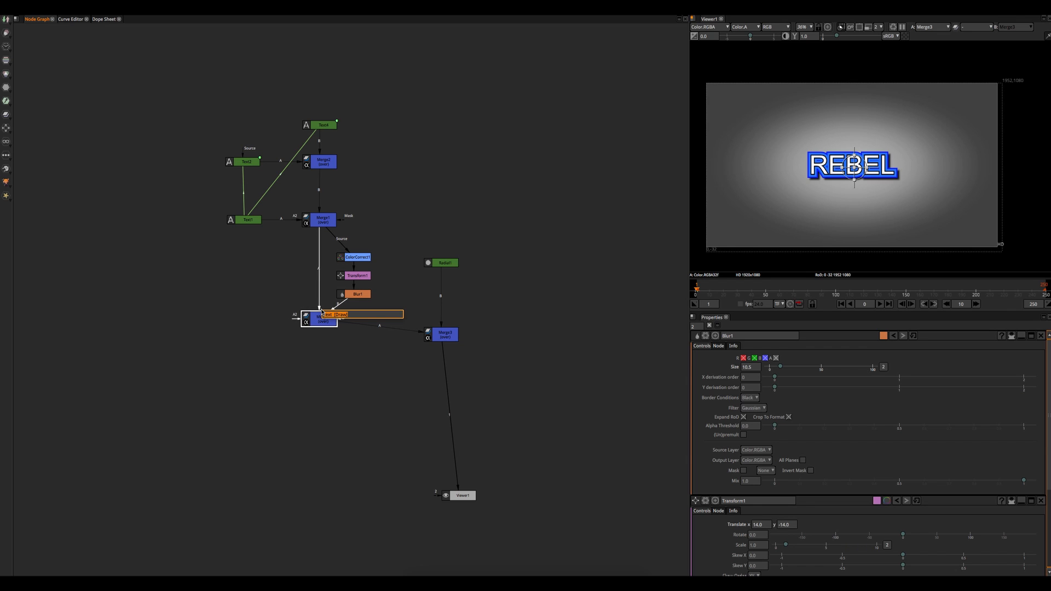
{"action": "type", "text": "card"}
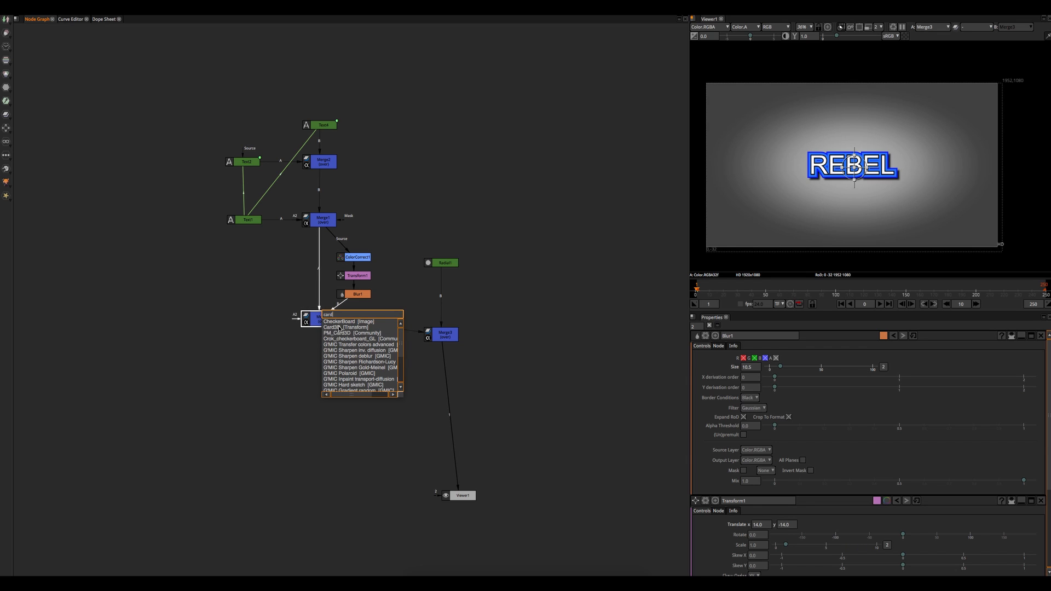
{"action": "left_click", "coordinate": [338, 327]}
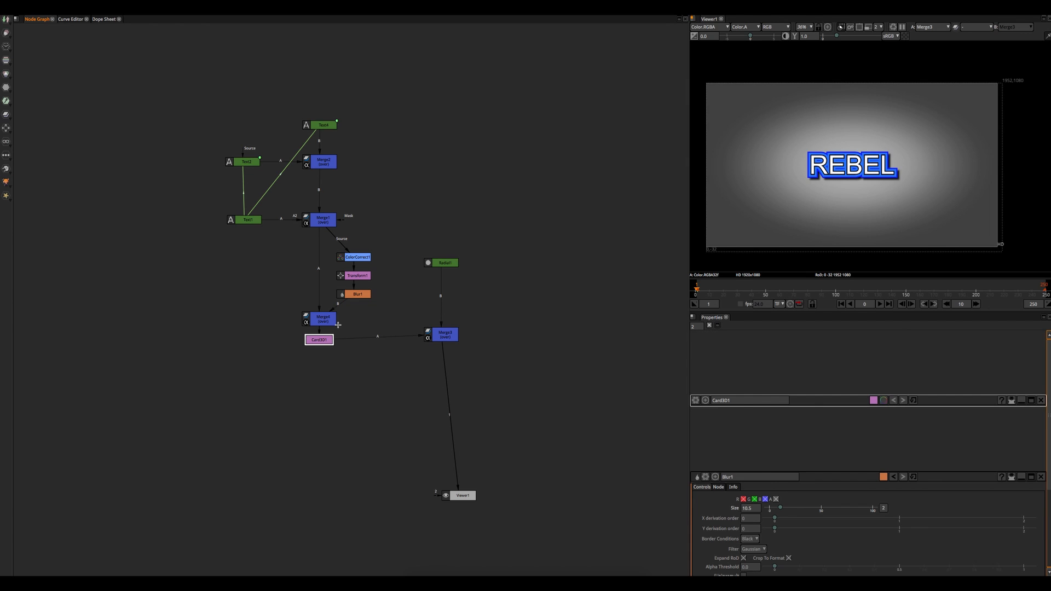
{"action": "left_click", "coordinate": [441, 342]}
{"action": "left_click", "coordinate": [318, 341]}
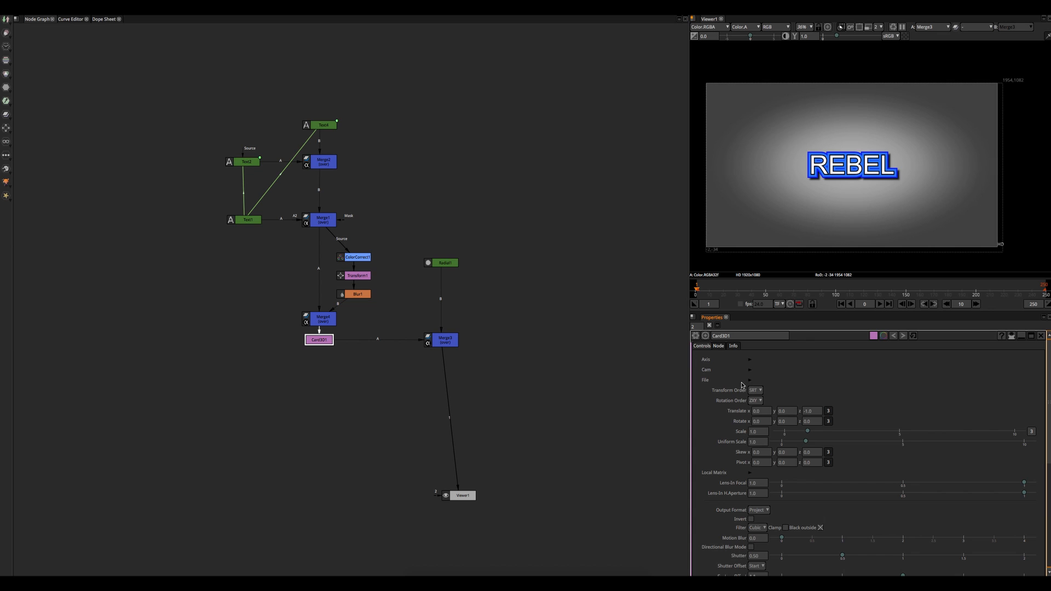
Give Card3D1 a negative Y rotation so the title turns in perspective.
{"action": "left_click", "coordinate": [757, 421]}
{"action": "left_click", "coordinate": [782, 422]}
{"action": "scroll", "coordinate": [779, 425], "scroll_direction": "down", "scroll_amount": 4}
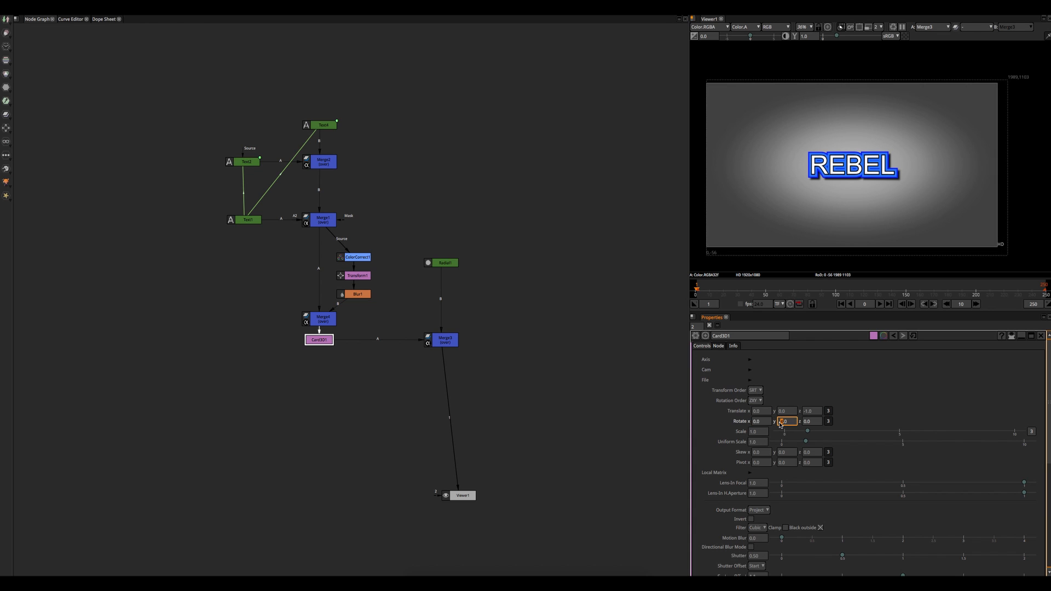
{"action": "scroll", "coordinate": [781, 425], "scroll_direction": "down", "scroll_amount": 5}
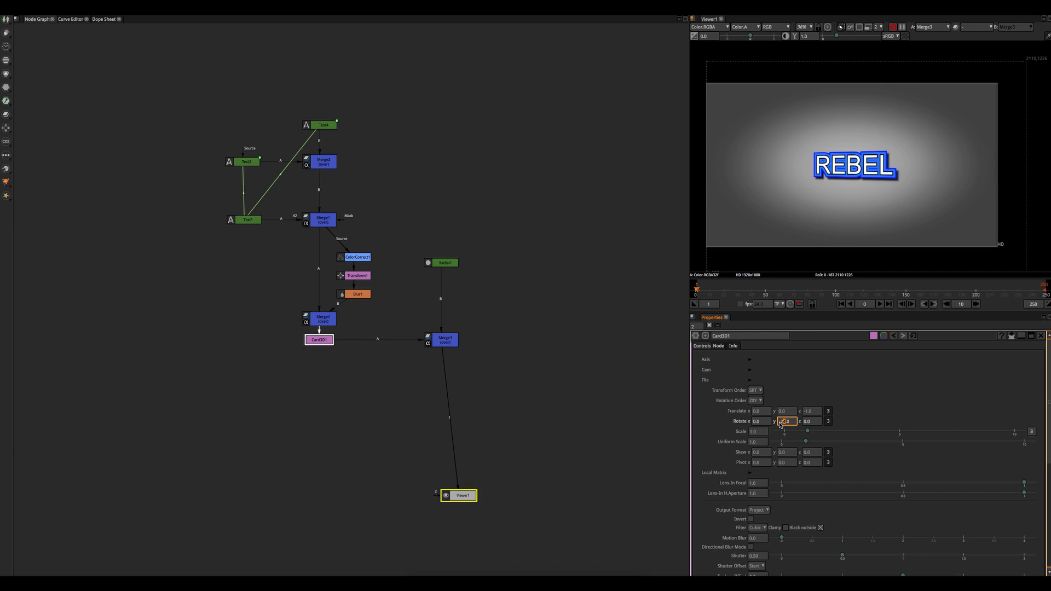
{"action": "scroll", "coordinate": [781, 425], "scroll_direction": "down", "scroll_amount": 5}
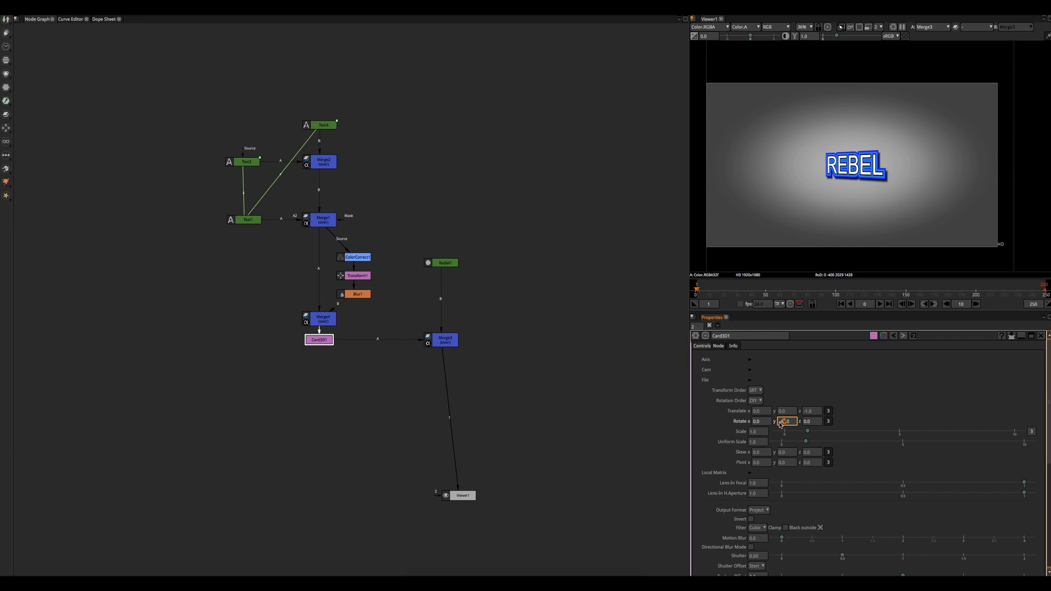
{"action": "scroll", "coordinate": [780, 425], "scroll_direction": "down", "scroll_amount": 2}
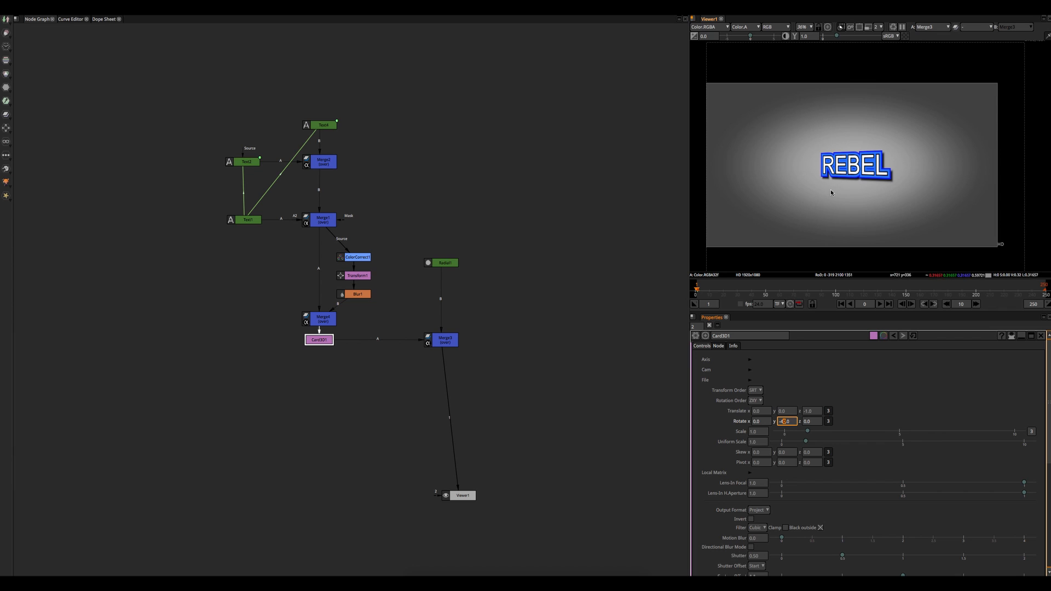
{"action": "scroll", "coordinate": [848, 179], "scroll_direction": "up", "scroll_amount": 4}
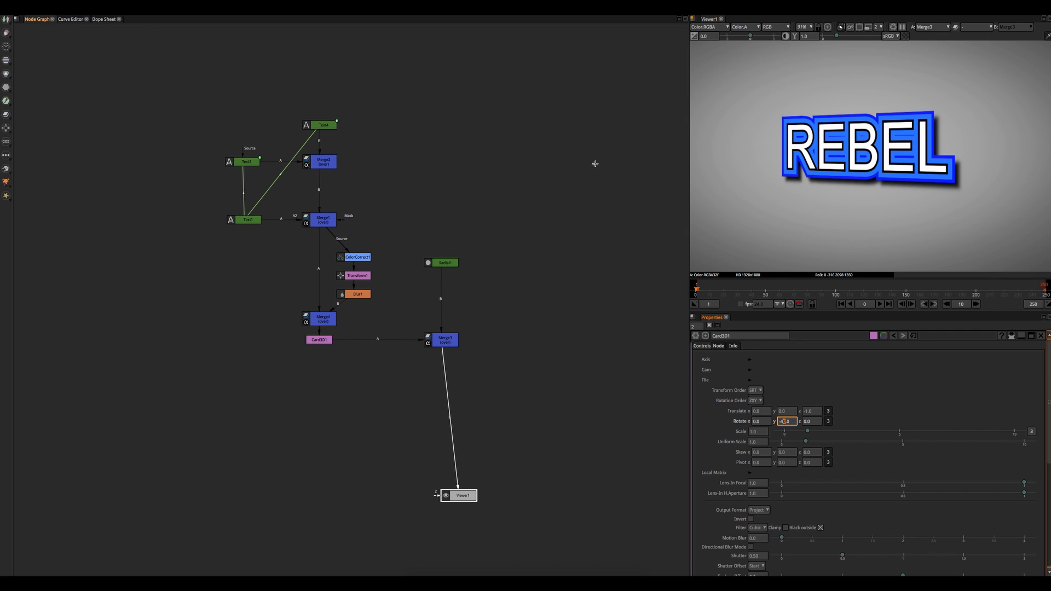
Change Text1's text to INDIE REBEL.
{"action": "double_click", "coordinate": [257, 221]}
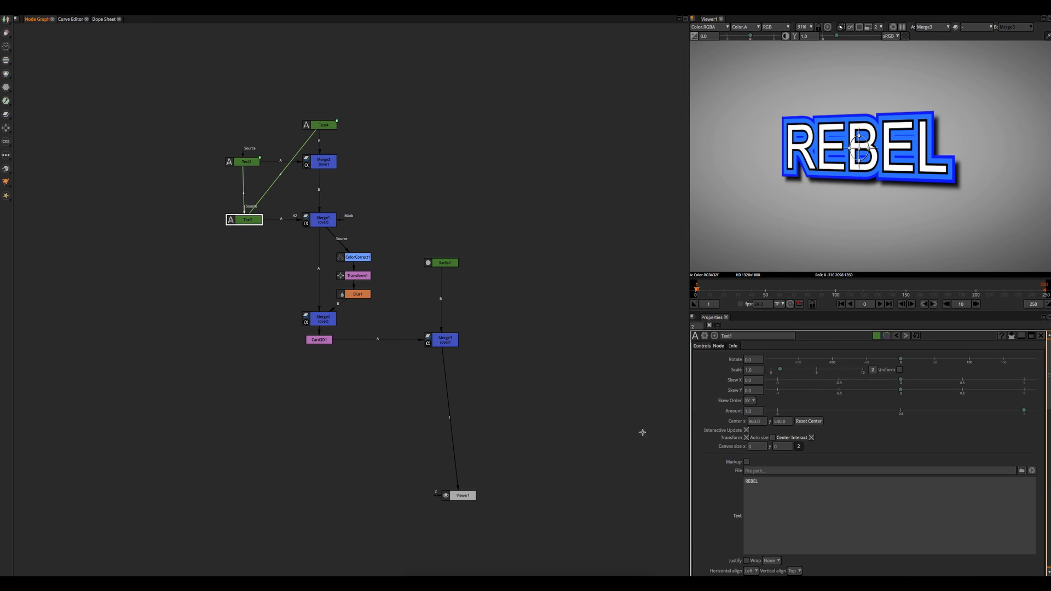
{"action": "left_click", "coordinate": [781, 485]}
{"action": "left_click_drag", "start_coordinate": [781, 485], "coordinate": [731, 481]}
{"action": "left_click", "coordinate": [745, 481]}
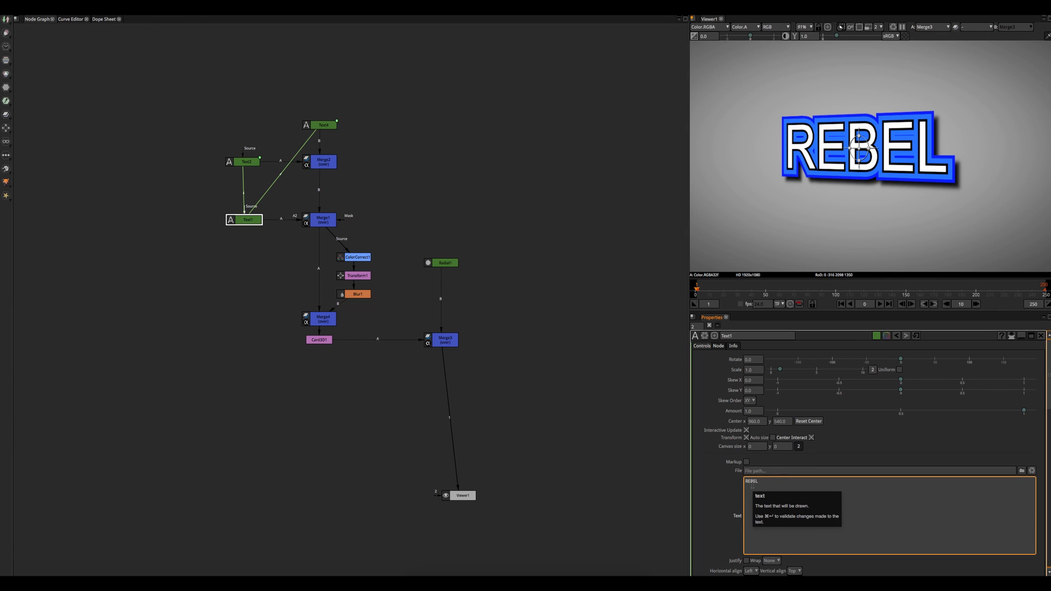
{"action": "type", "text": "INDIE"}
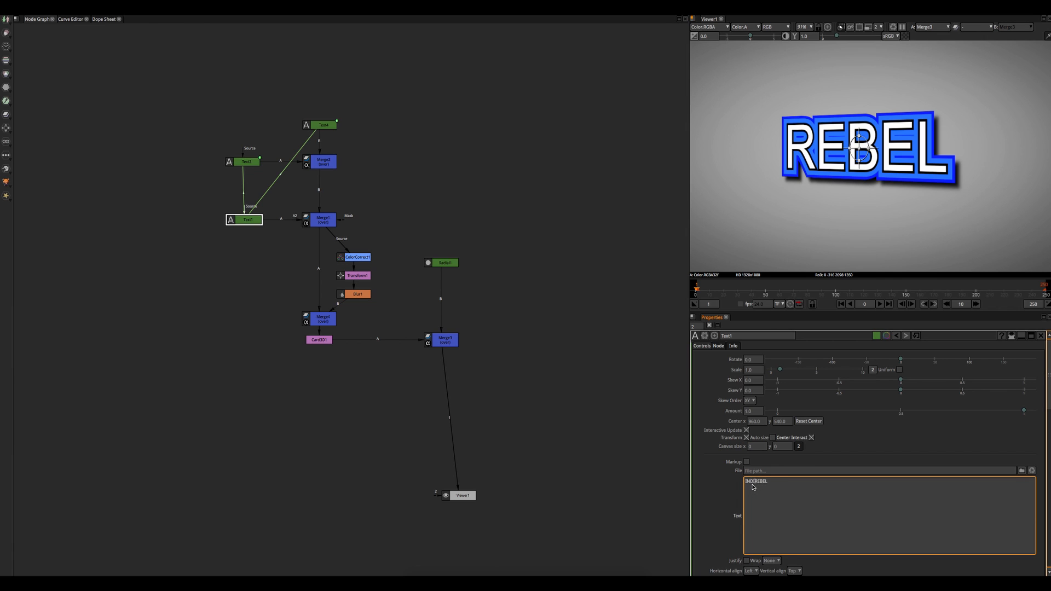
{"action": "left_click", "coordinate": [725, 494]}
{"action": "scroll", "coordinate": [824, 180], "scroll_direction": "down", "scroll_amount": 2}
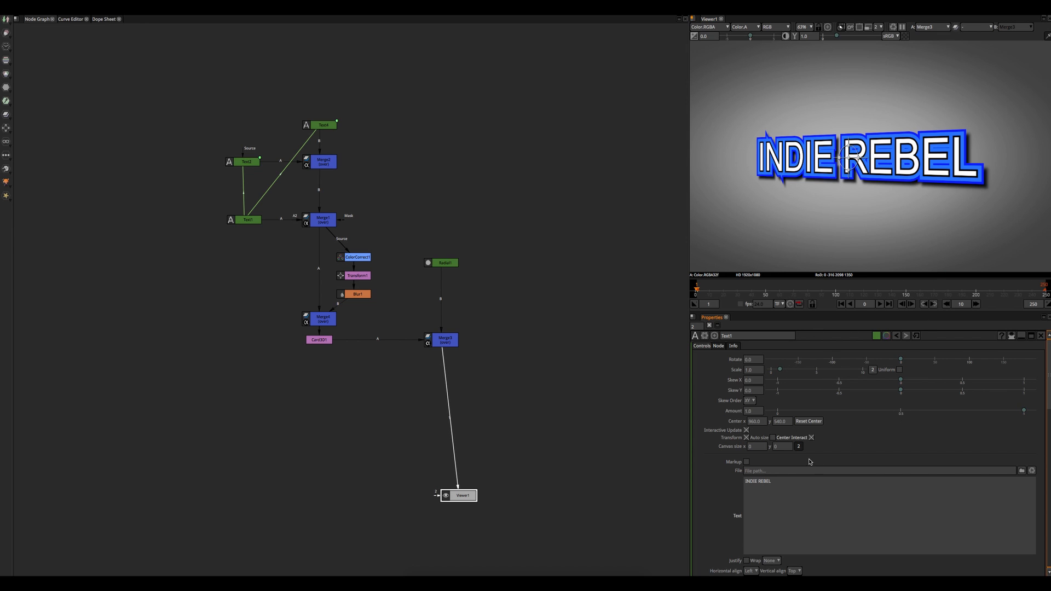
Replace Text1's text with EL DIRECTOR.
{"action": "left_click", "coordinate": [775, 483]}
{"action": "left_click_drag", "start_coordinate": [770, 483], "coordinate": [729, 482]}
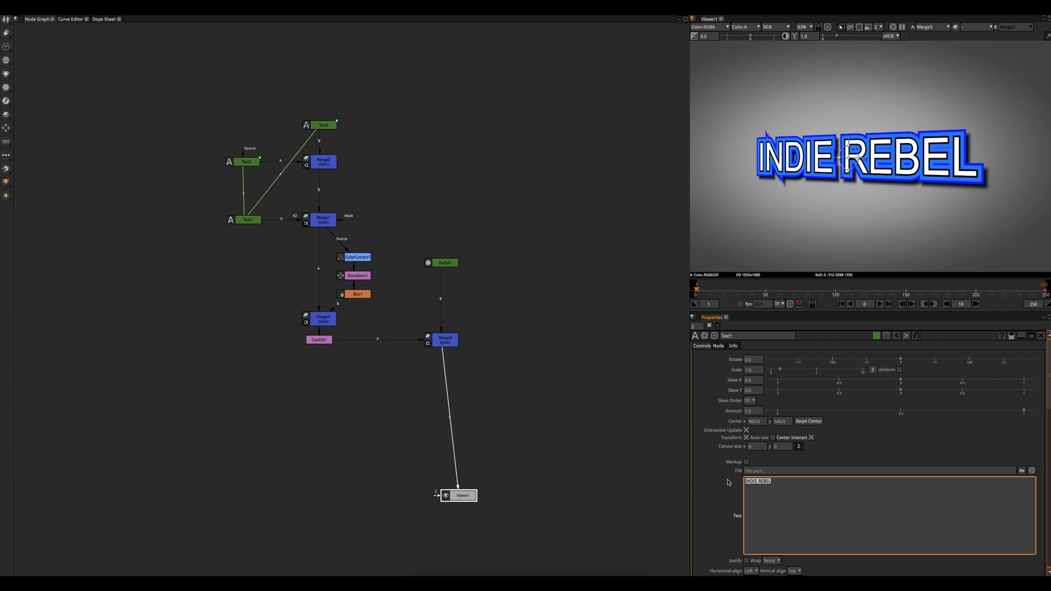
{"action": "type", "text": "El DIRECTOR"}
{"action": "left_click", "coordinate": [718, 484]}
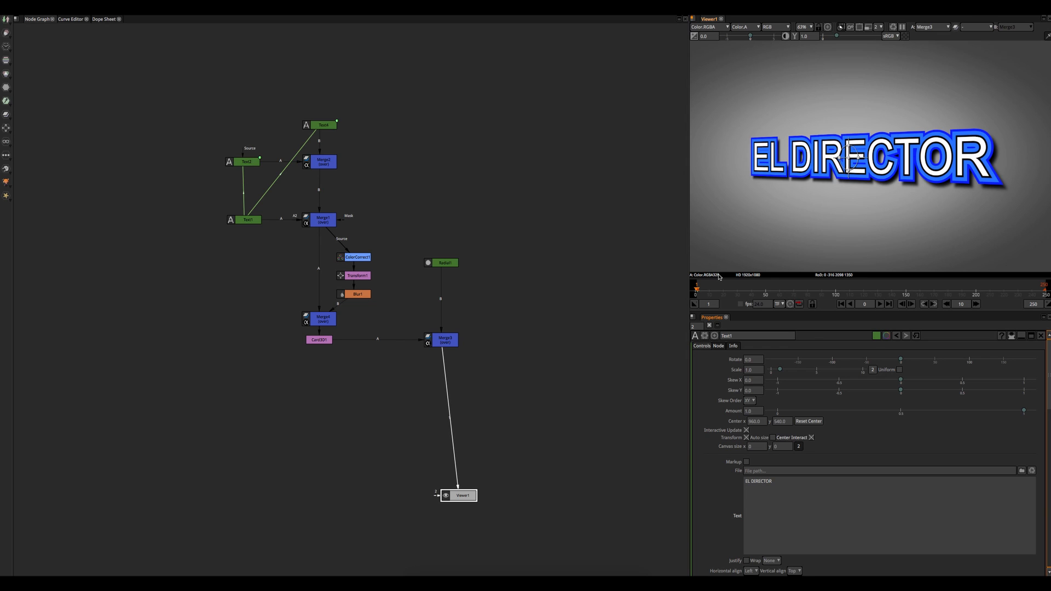
Tidy the node graph by lowering Card3D1 and Merge3 and moving Radial1 down close to Merge3.
{"action": "left_click_drag", "start_coordinate": [446, 262], "coordinate": [445, 314]}
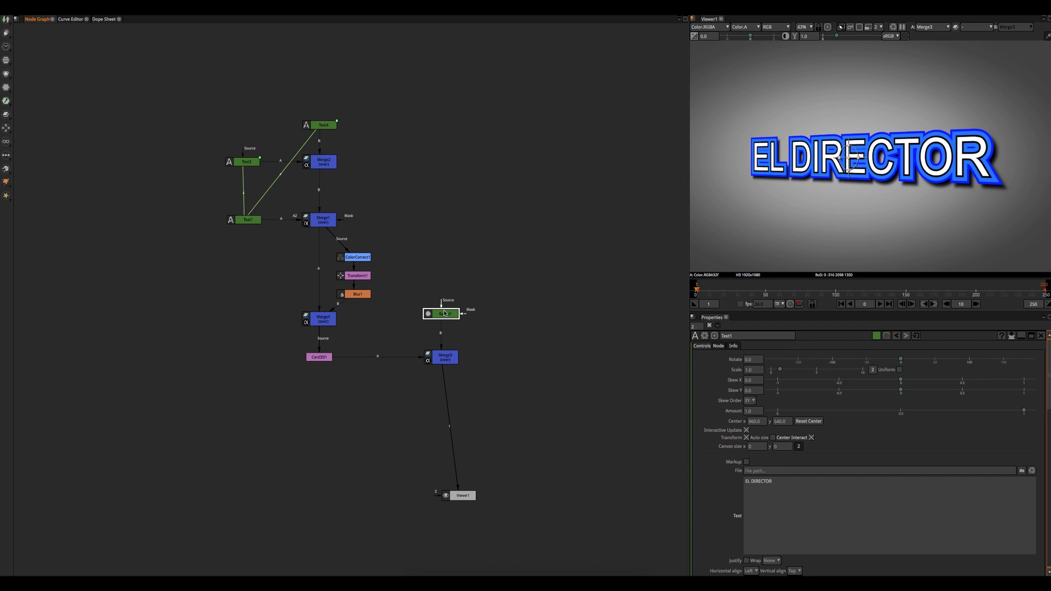